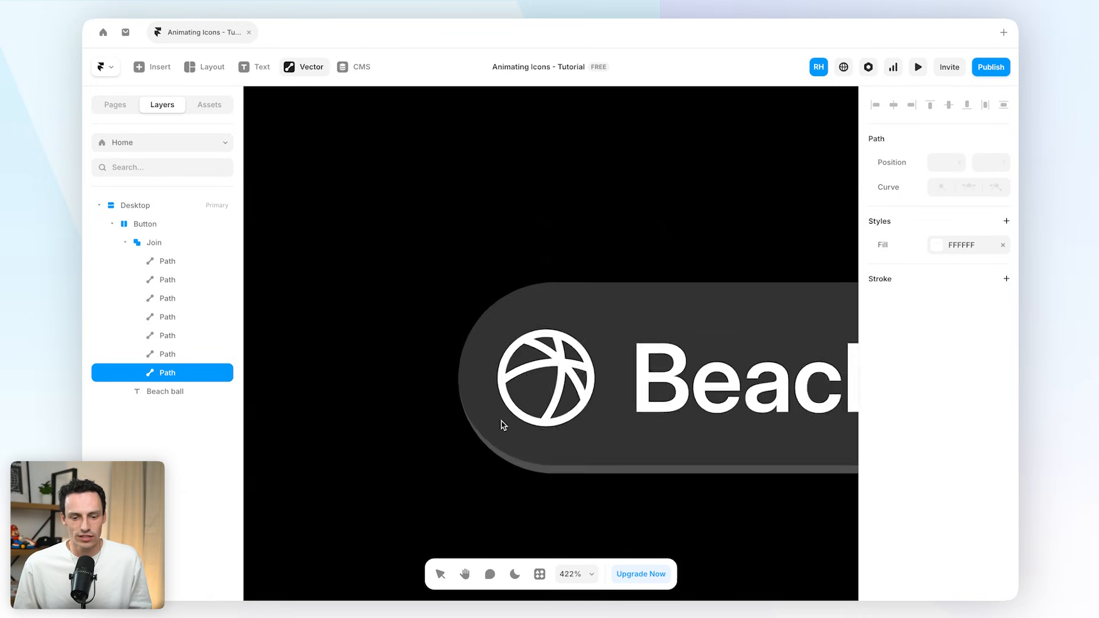
Try a red B05F5F fill on the joined beach ball icon, and undo the colour change.
{"action": "left_click", "coordinate": [182, 267]}
{"action": "left_click", "coordinate": [170, 243]}
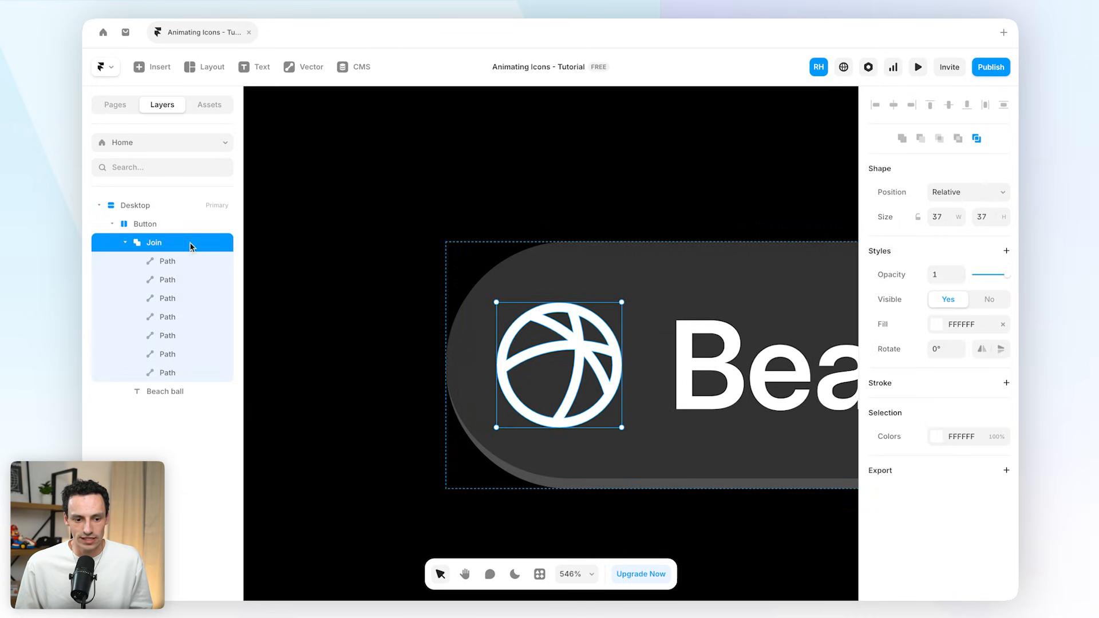
{"action": "left_click", "coordinate": [937, 324]}
{"action": "left_click_drag", "start_coordinate": [755, 383], "coordinate": [763, 392]}
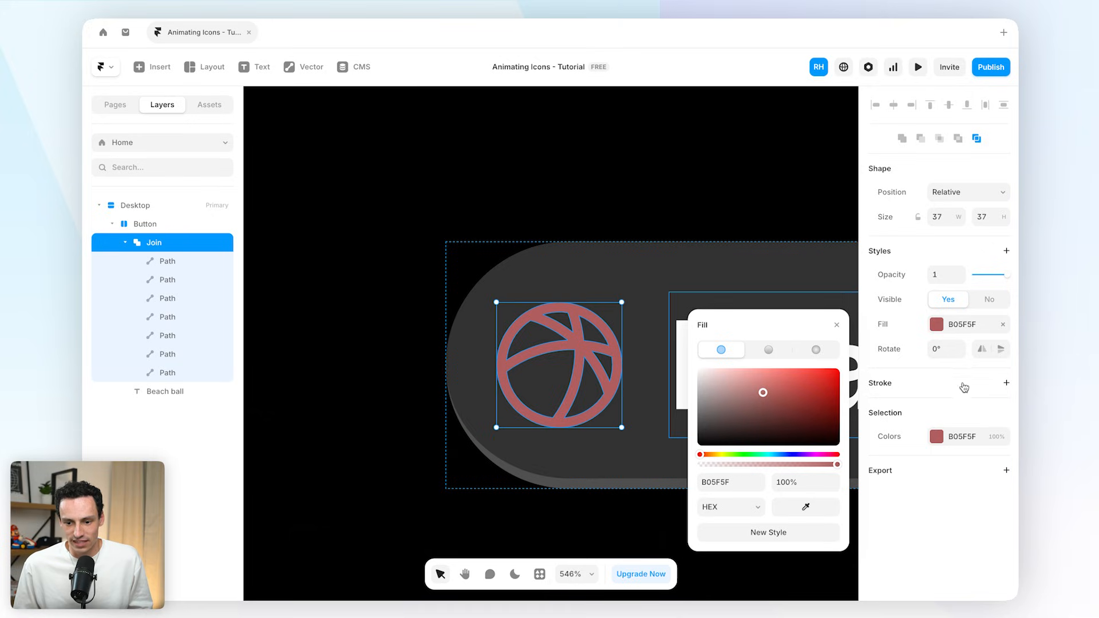
{"action": "left_click", "coordinate": [1006, 384]}
{"action": "key", "text": "ctrl+z"}
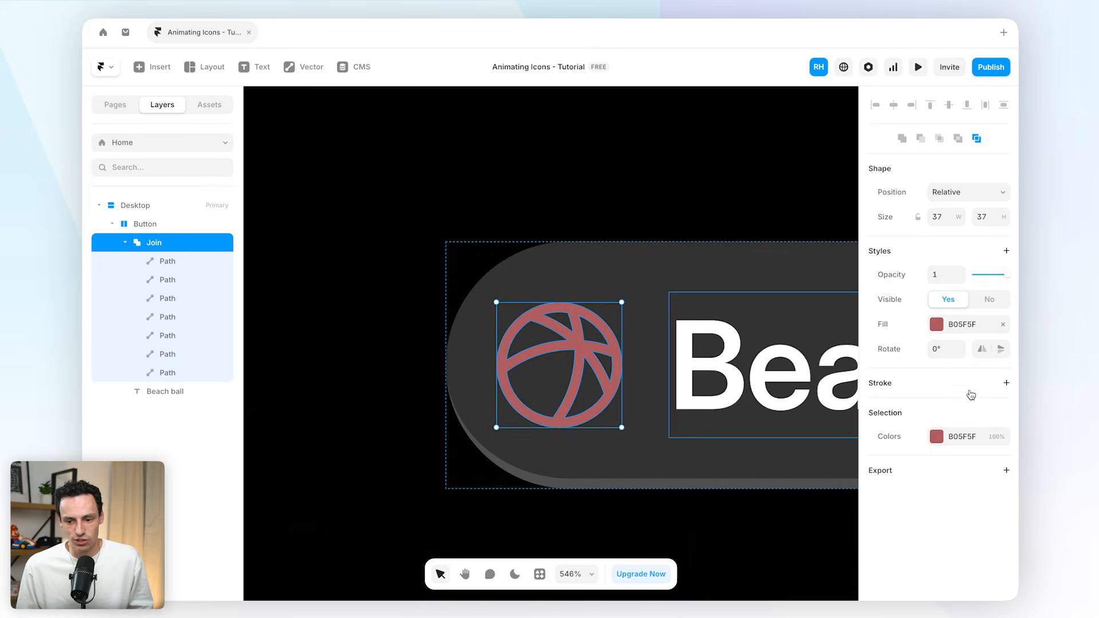
{"action": "key", "text": "ctrl+z"}
{"action": "scroll", "coordinate": [540, 277], "scroll_direction": "down", "scroll_amount": 5}
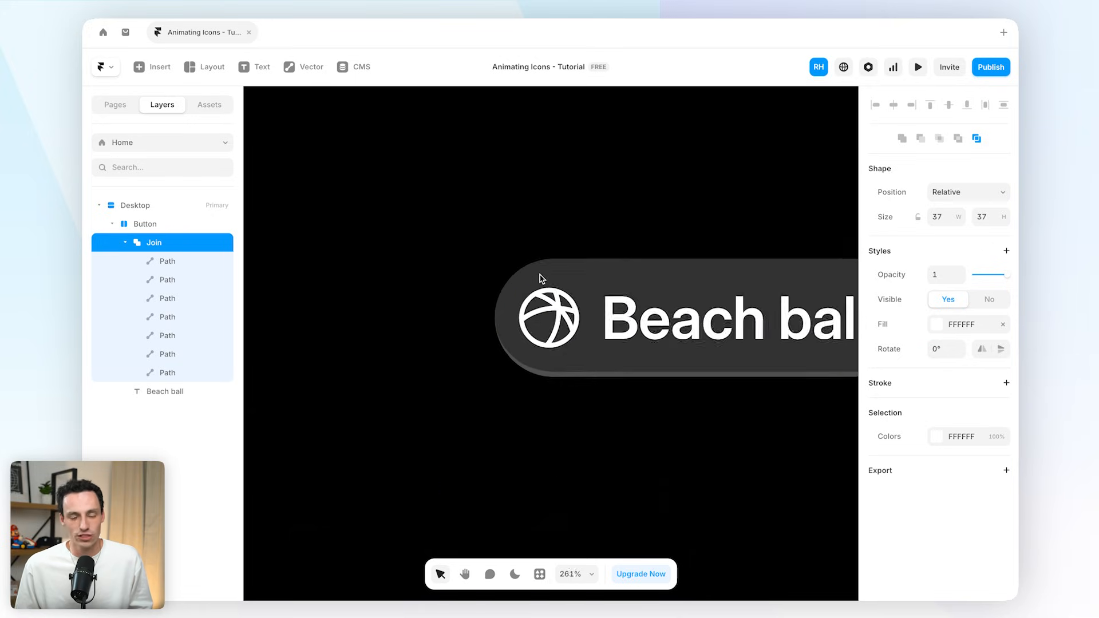
{"action": "scroll", "coordinate": [540, 277], "scroll_direction": "down", "scroll_amount": 3}
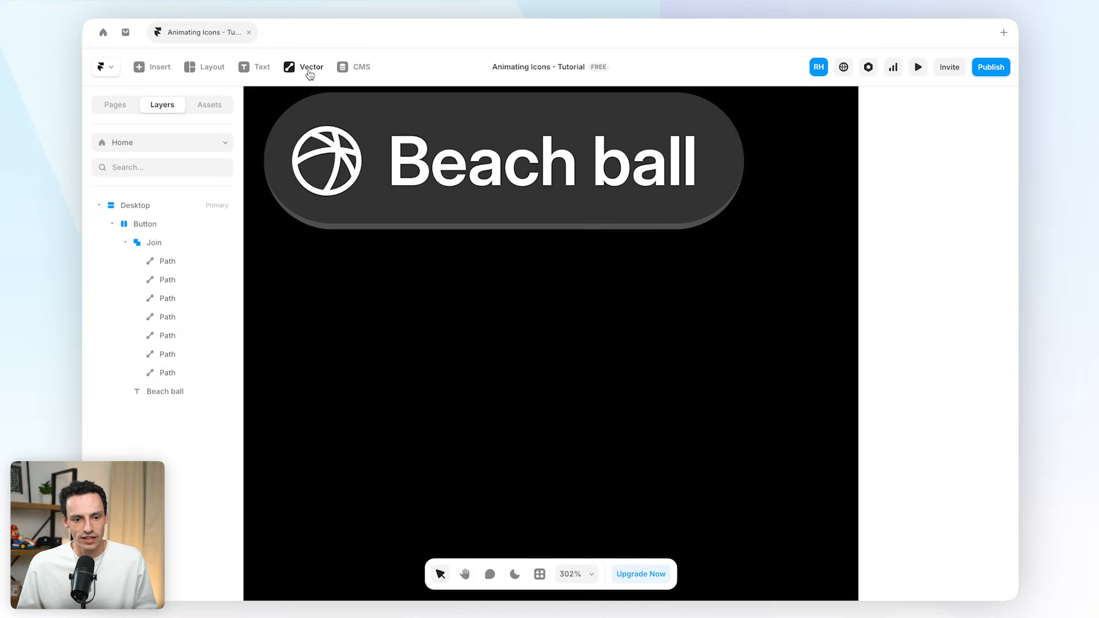
Draw a circle about 32 by 32 in the empty area below the Beach ball button.
{"action": "left_click", "coordinate": [316, 72]}
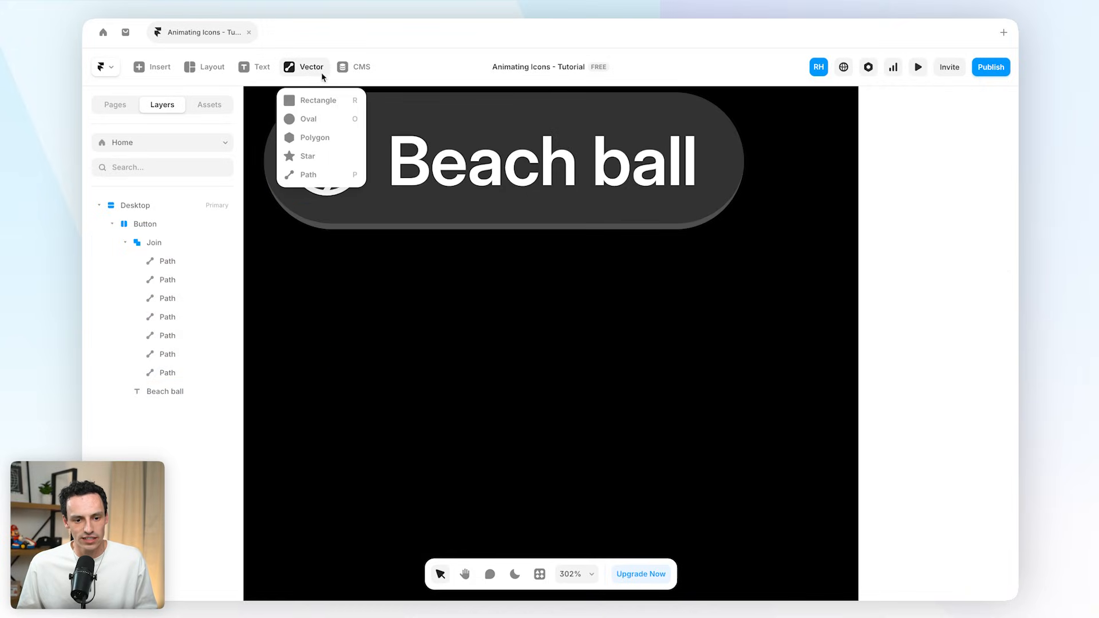
{"action": "left_click", "coordinate": [325, 119]}
{"action": "left_click_drag", "start_coordinate": [409, 318], "coordinate": [468, 382]}
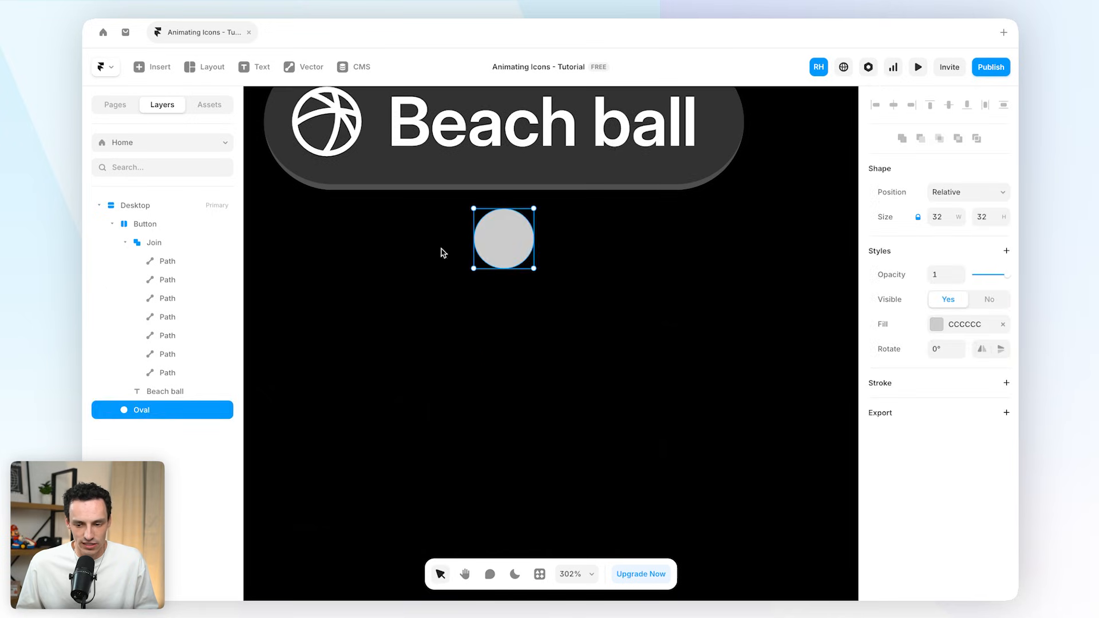
Remove the circle's fill and add a white FFFFFF stroke to it.
{"action": "scroll", "coordinate": [469, 223], "scroll_direction": "up", "scroll_amount": 3}
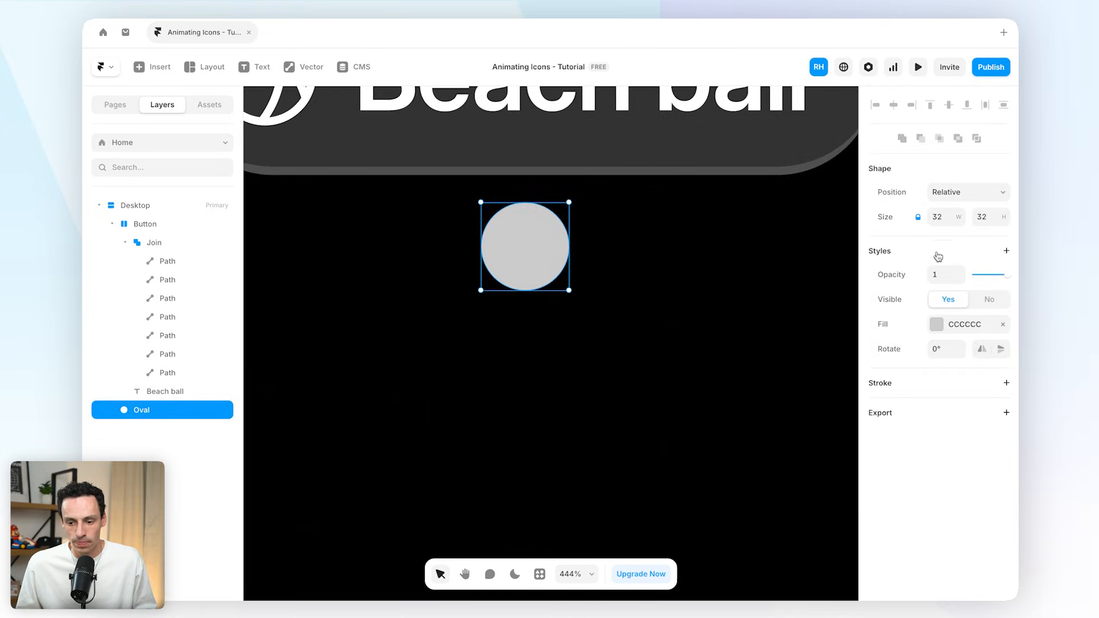
{"action": "left_click", "coordinate": [1005, 326]}
{"action": "left_click", "coordinate": [1006, 384]}
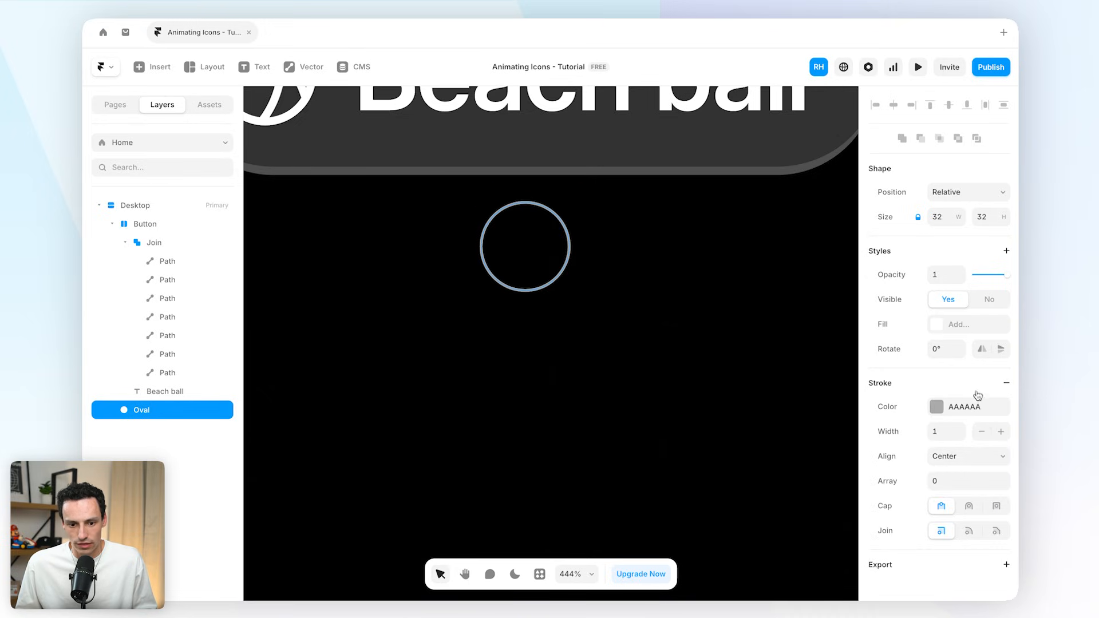
{"action": "left_click", "coordinate": [937, 407]}
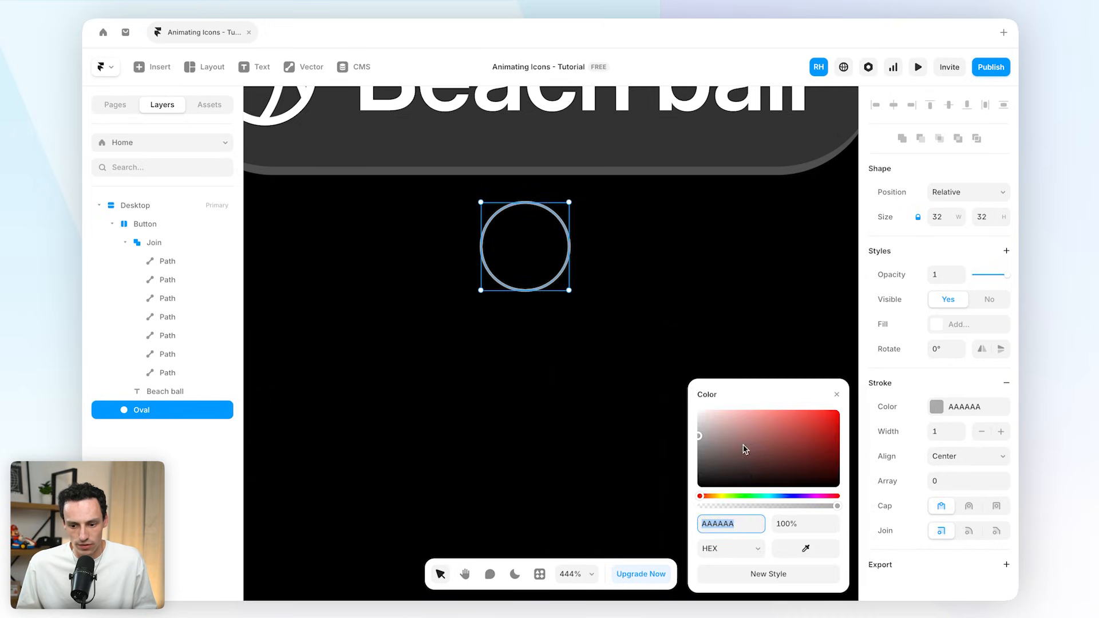
{"action": "type", "text": "FFFFFF"}
Align the circle's stroke to the inside and set its width to 3.
{"action": "left_click", "coordinate": [947, 435]}
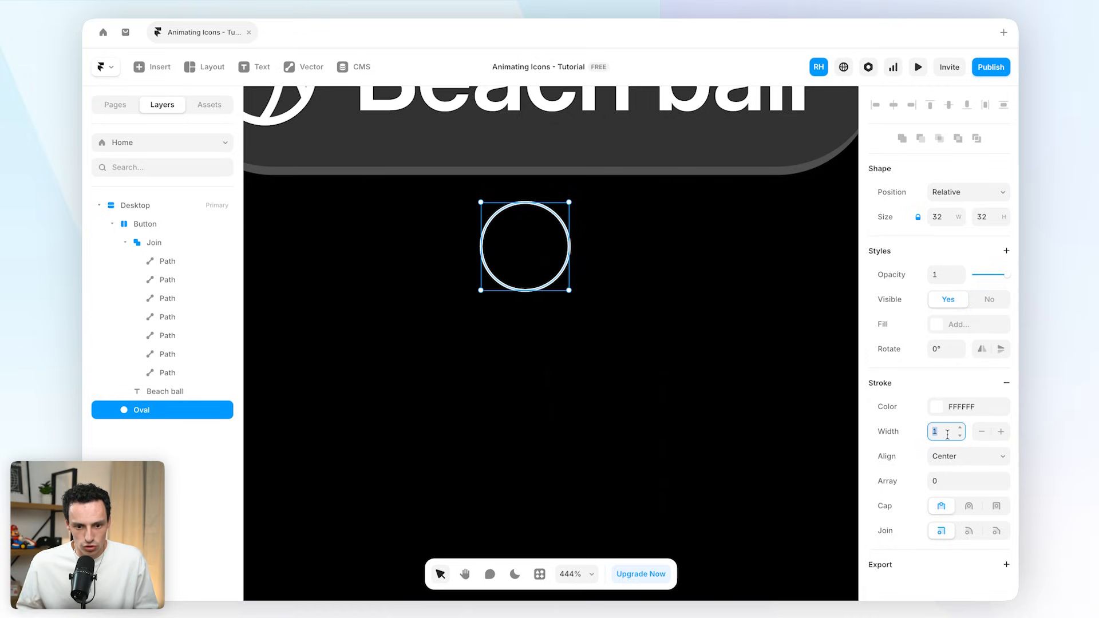
{"action": "key", "text": "Return"}
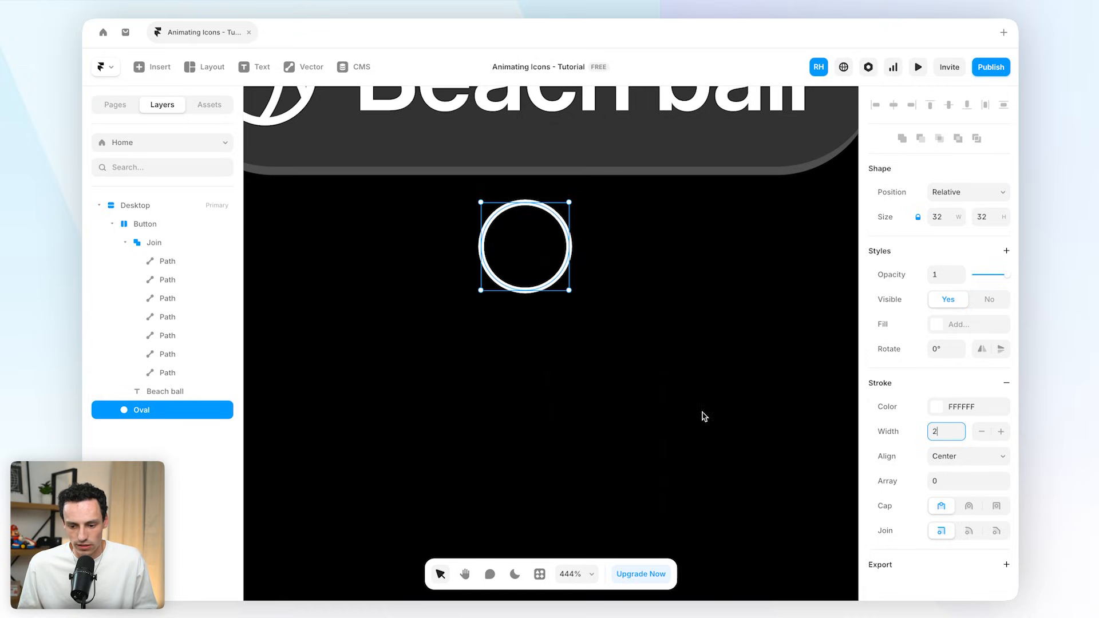
{"action": "left_click", "coordinate": [964, 456]}
{"action": "left_click", "coordinate": [960, 470]}
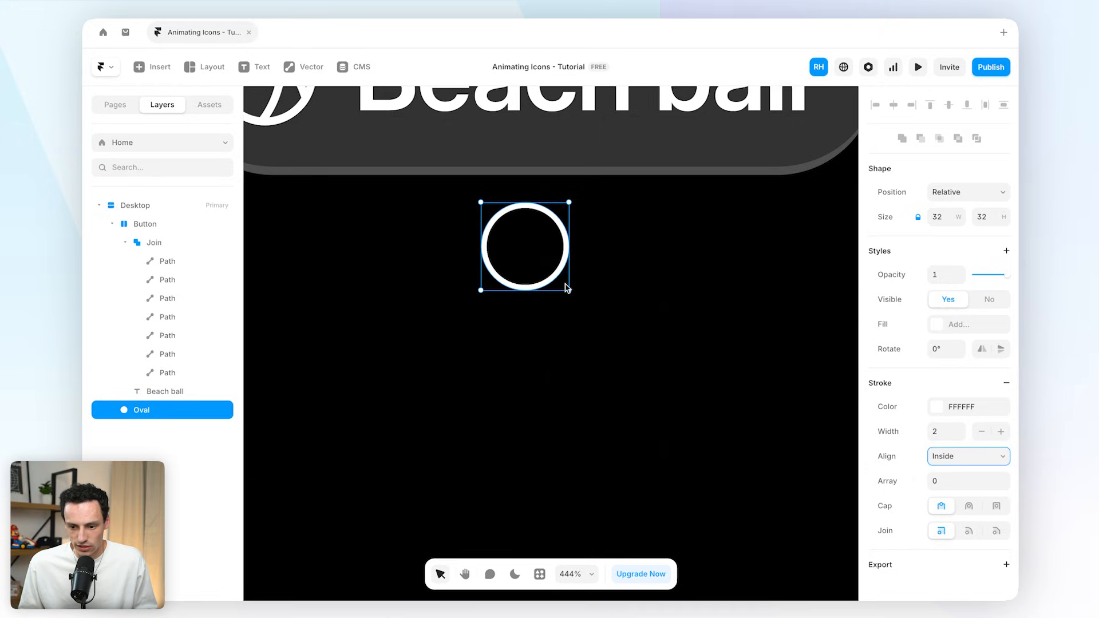
{"action": "left_click", "coordinate": [1001, 433]}
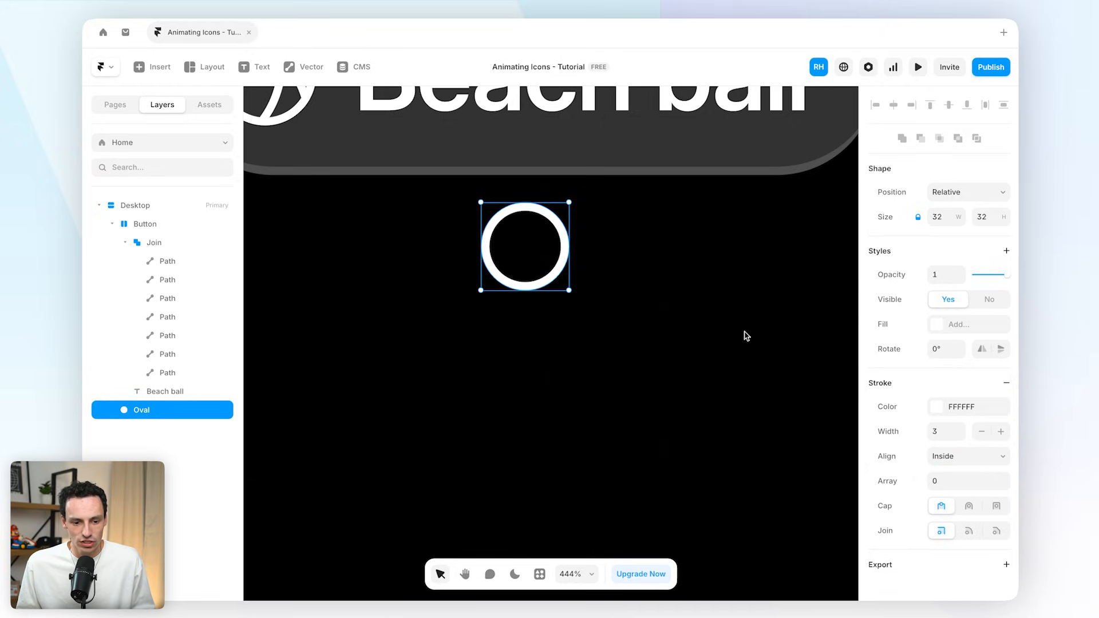
Create a vector set from the circle and remove the white fill from its Vector container.
{"action": "right_click", "coordinate": [554, 279]}
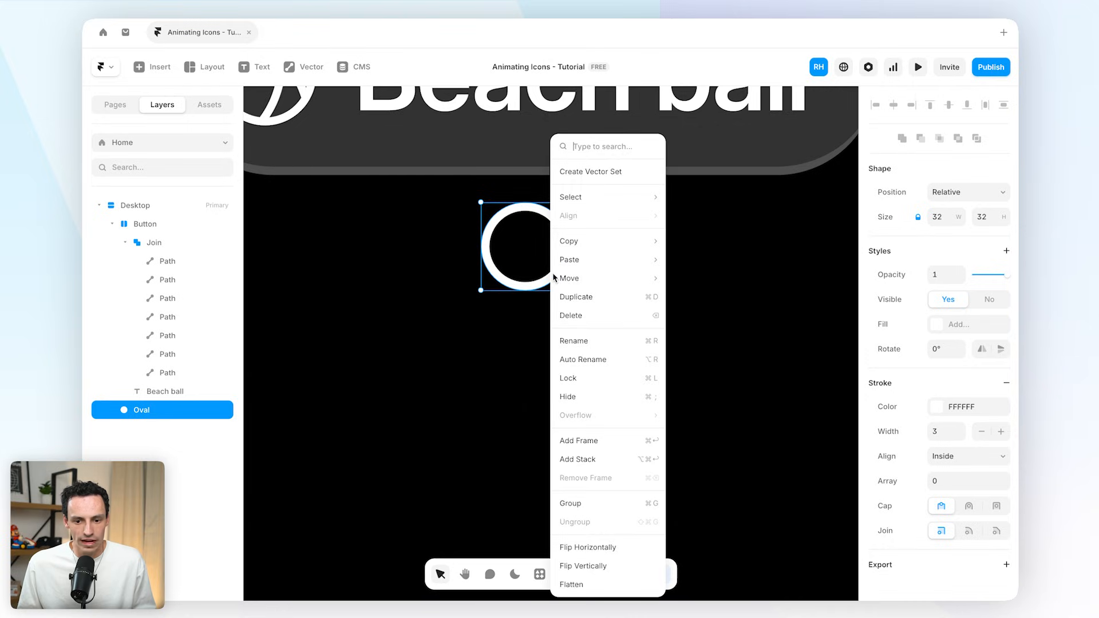
{"action": "left_click", "coordinate": [599, 178]}
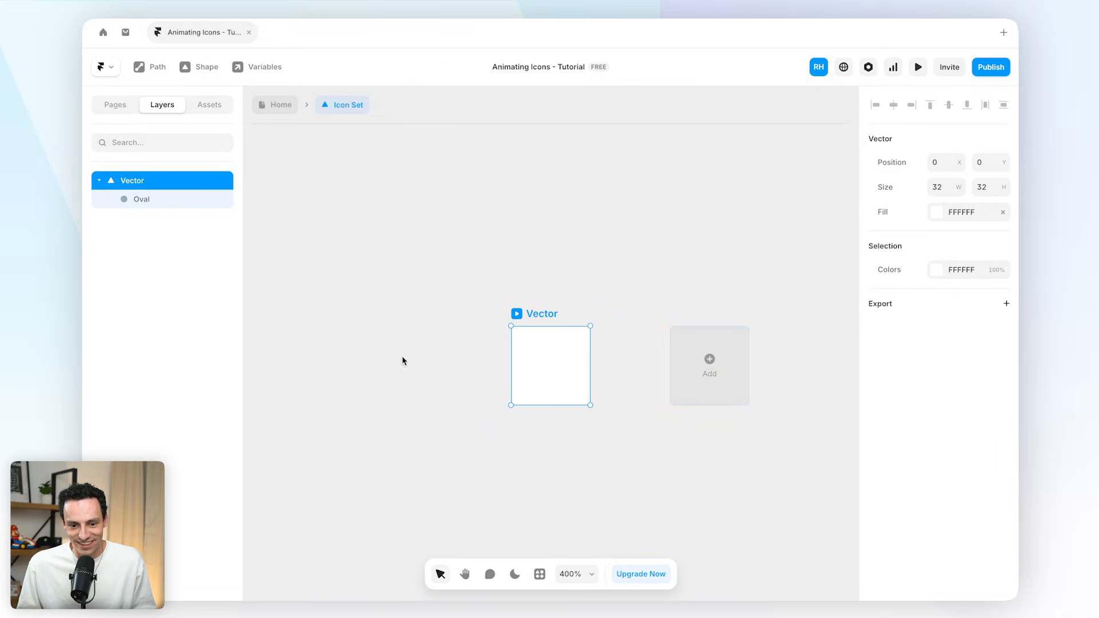
{"action": "left_click", "coordinate": [1003, 214]}
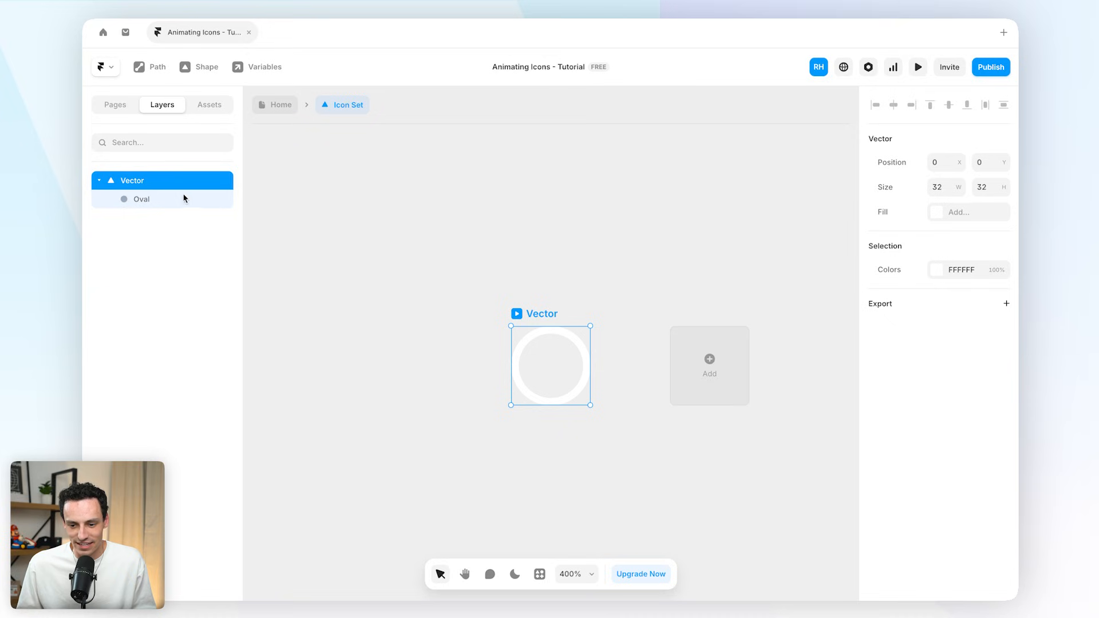
Change the Oval's stroke colour to black 000000.
{"action": "left_click", "coordinate": [153, 200]}
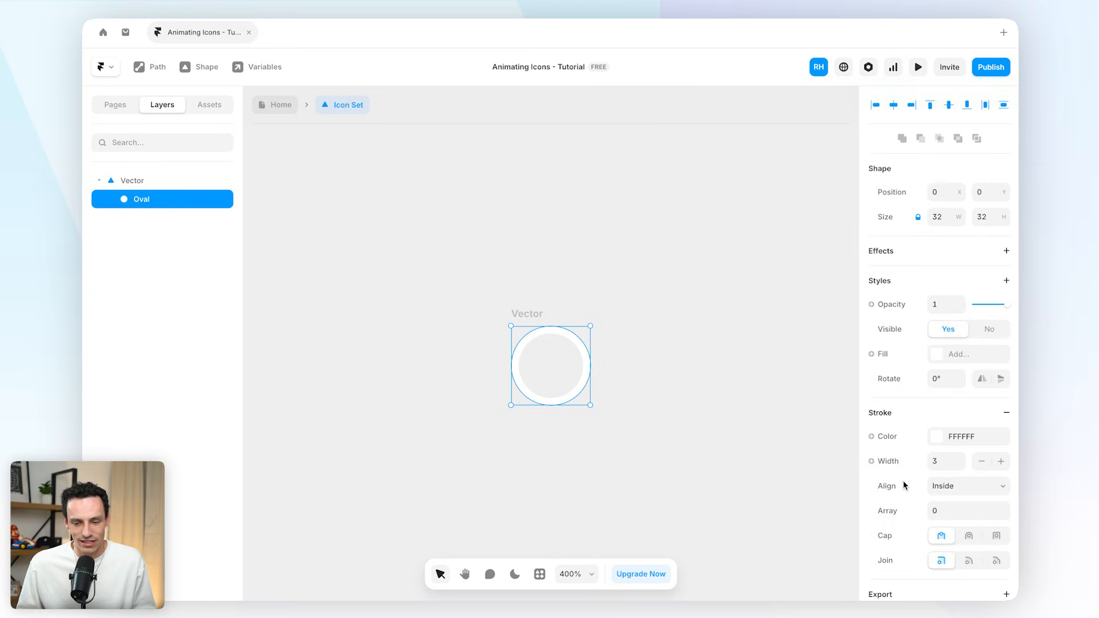
{"action": "left_click", "coordinate": [934, 420]}
{"action": "left_click_drag", "start_coordinate": [743, 411], "coordinate": [572, 551]}
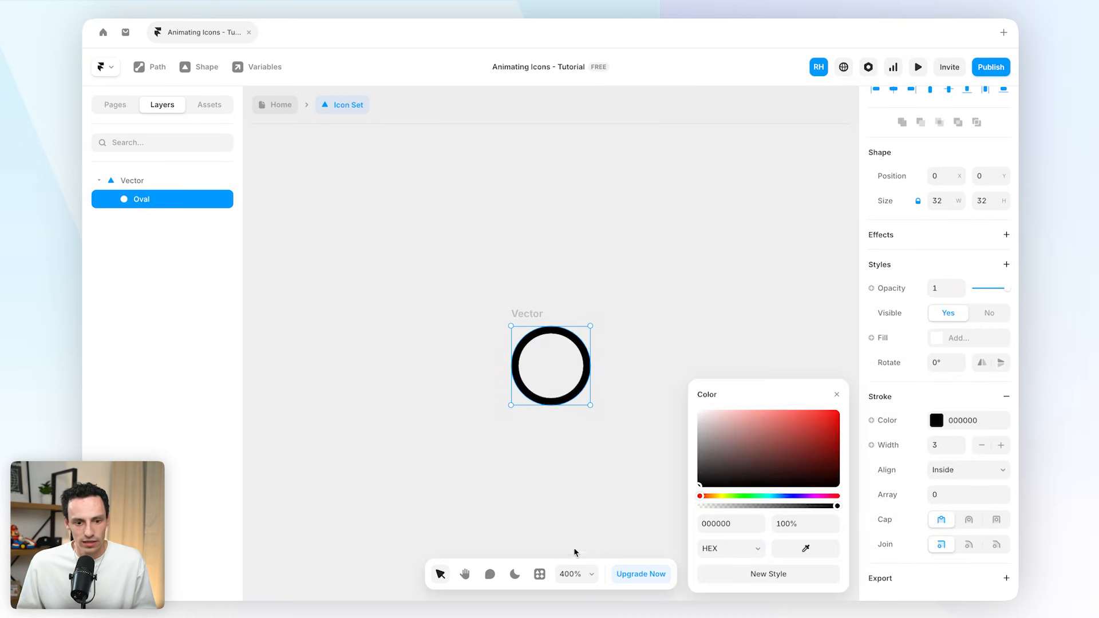
{"action": "left_click", "coordinate": [424, 214]}
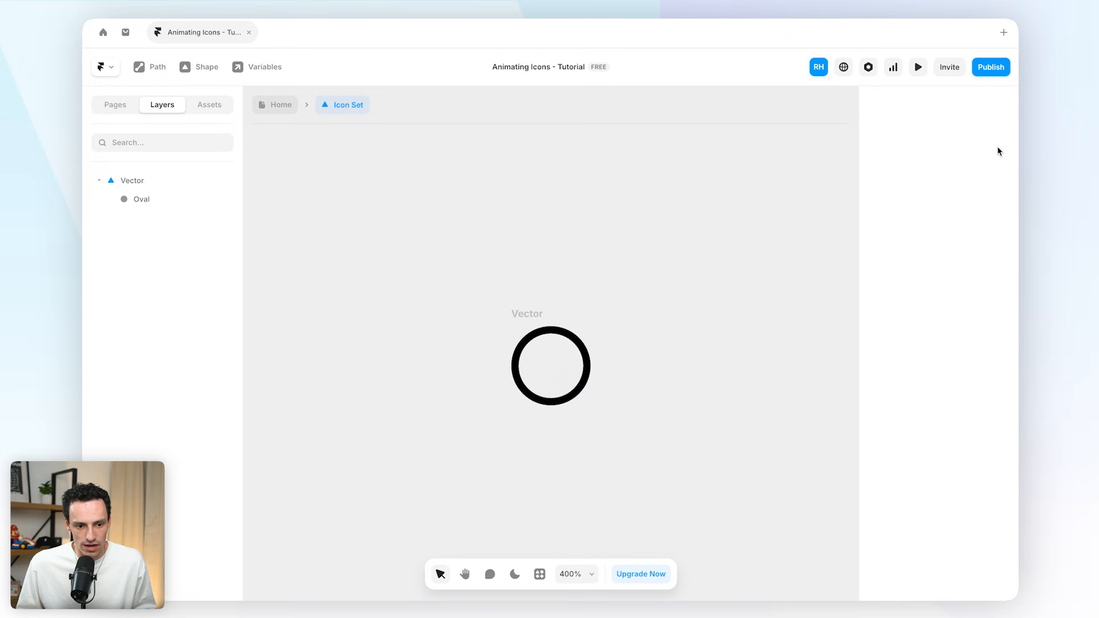
Paste the joined beach ball icon beside the black circle and scale it down to about 31 by 31.
{"action": "key", "text": "ctrl+v"}
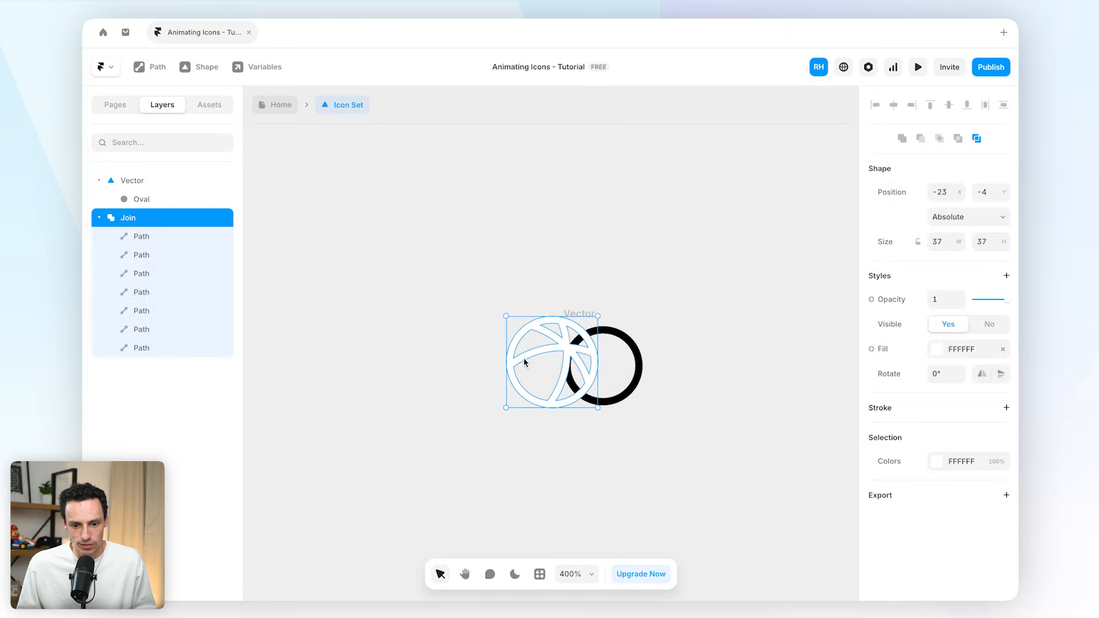
{"action": "left_click_drag", "start_coordinate": [541, 357], "coordinate": [494, 357]}
{"action": "scroll", "coordinate": [646, 379], "scroll_direction": "up", "scroll_amount": 5}
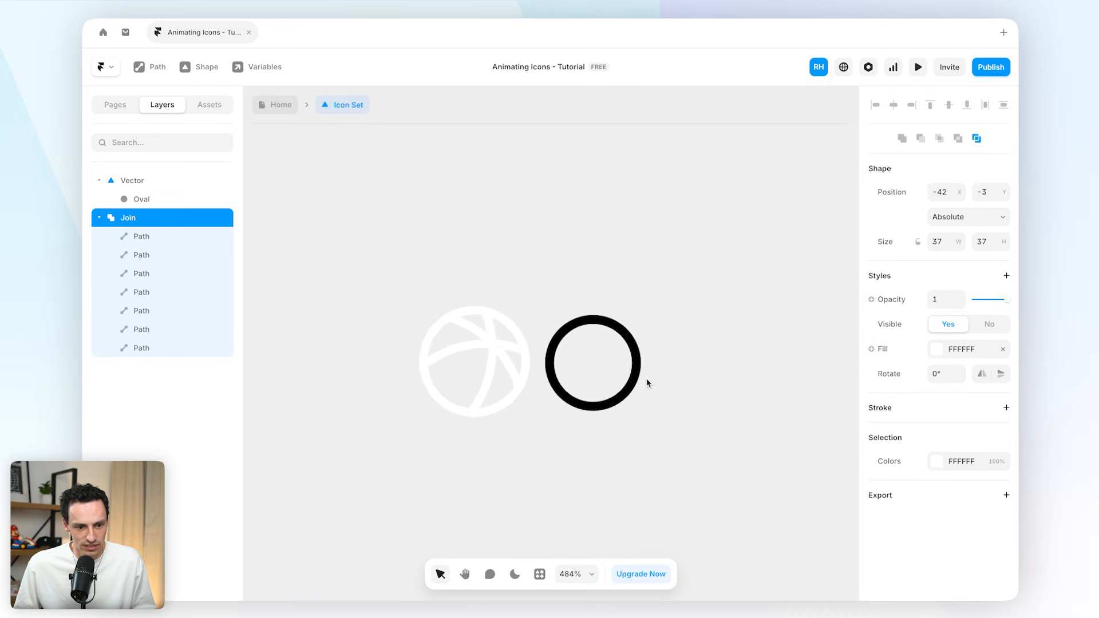
{"action": "left_click_drag", "start_coordinate": [334, 346], "coordinate": [360, 344]}
Move the Join layer into the Vector above the Oval, and centre it horizontally and vertically.
{"action": "left_click", "coordinate": [100, 218]}
{"action": "left_click_drag", "start_coordinate": [127, 218], "coordinate": [164, 196]}
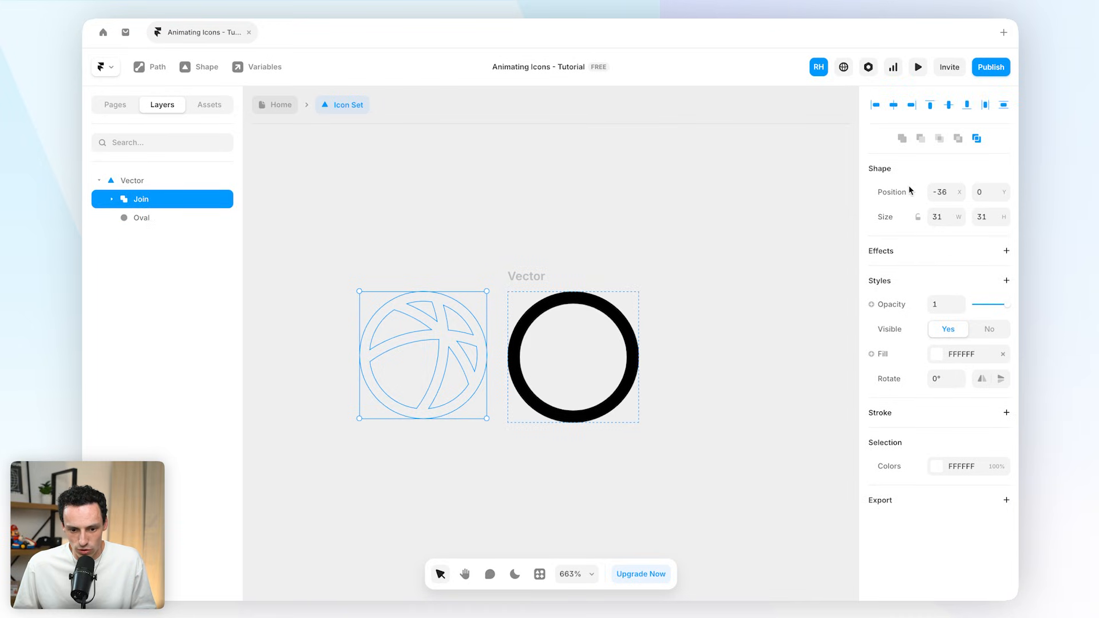
{"action": "left_click", "coordinate": [893, 105]}
{"action": "left_click", "coordinate": [948, 105]}
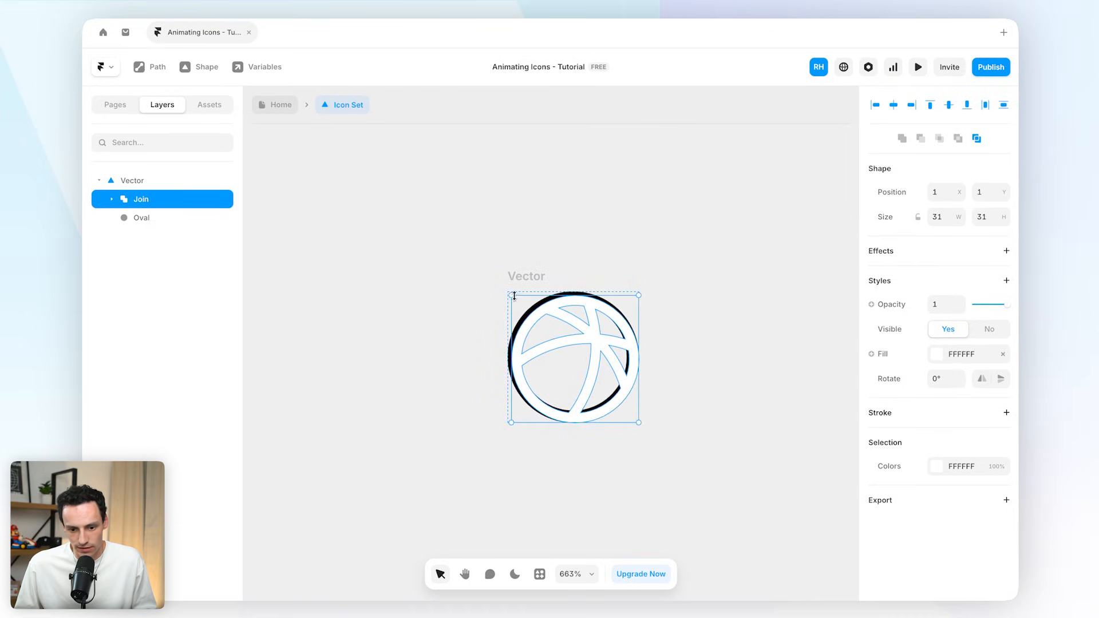
Enlarge the Join icon to 32 by 32 at position 0, 0 so it covers the Oval.
{"action": "left_click_drag", "start_coordinate": [512, 294], "coordinate": [507, 290]}
{"action": "scroll", "coordinate": [599, 357], "scroll_direction": "up", "scroll_amount": 5}
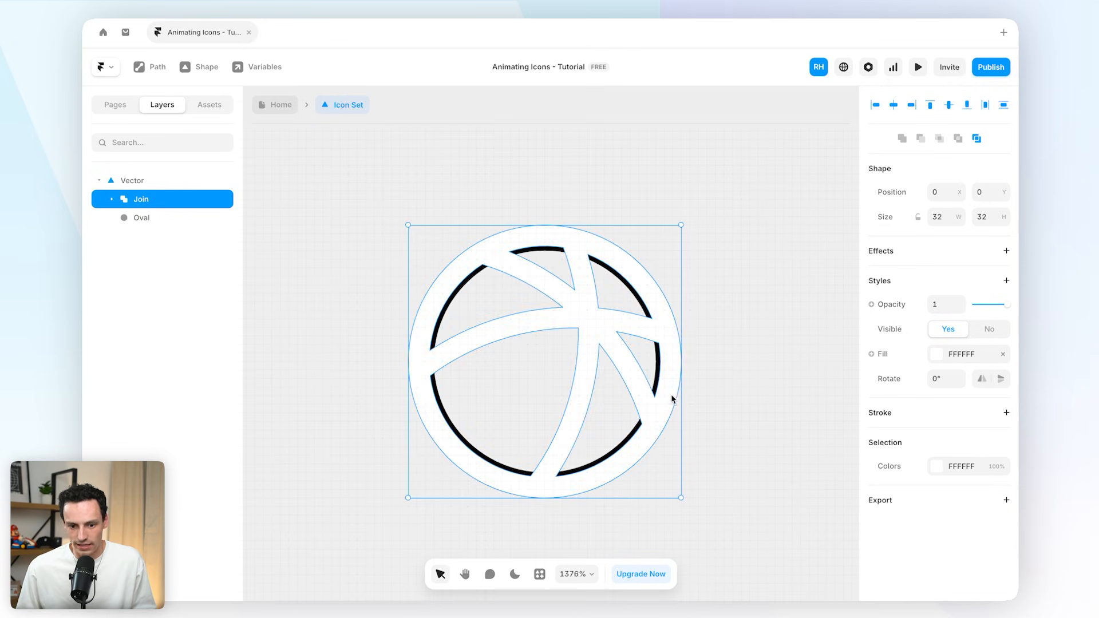
{"action": "left_click", "coordinate": [140, 217]}
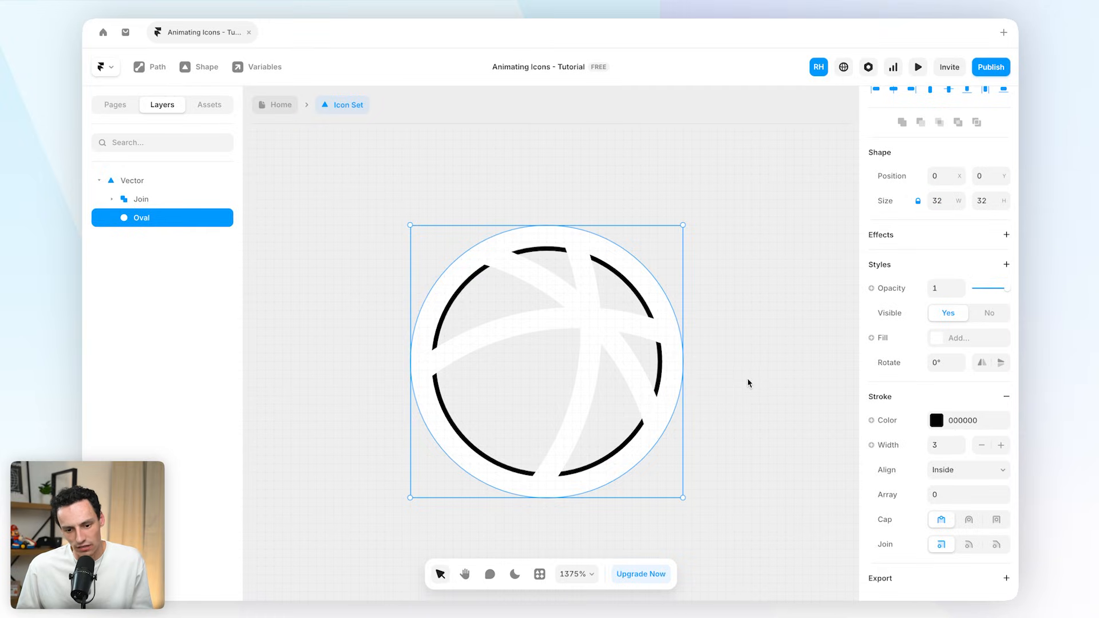
{"action": "left_click", "coordinate": [734, 220]}
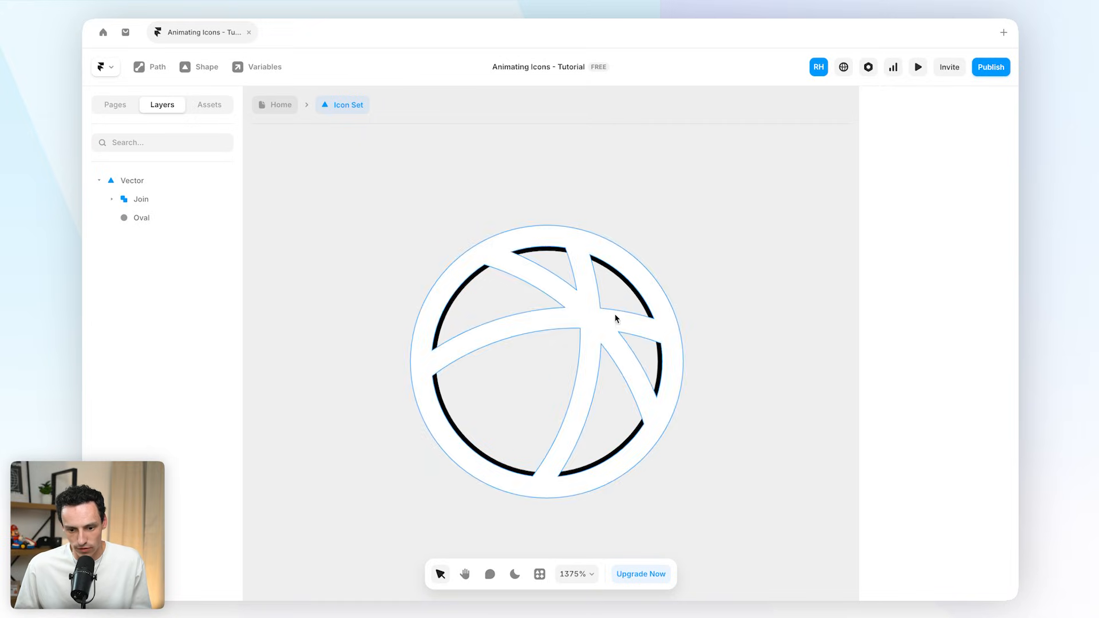
Give the Join icon a red FF1414 fill at 24% opacity as a translucent tracing guide.
{"action": "left_click", "coordinate": [475, 260]}
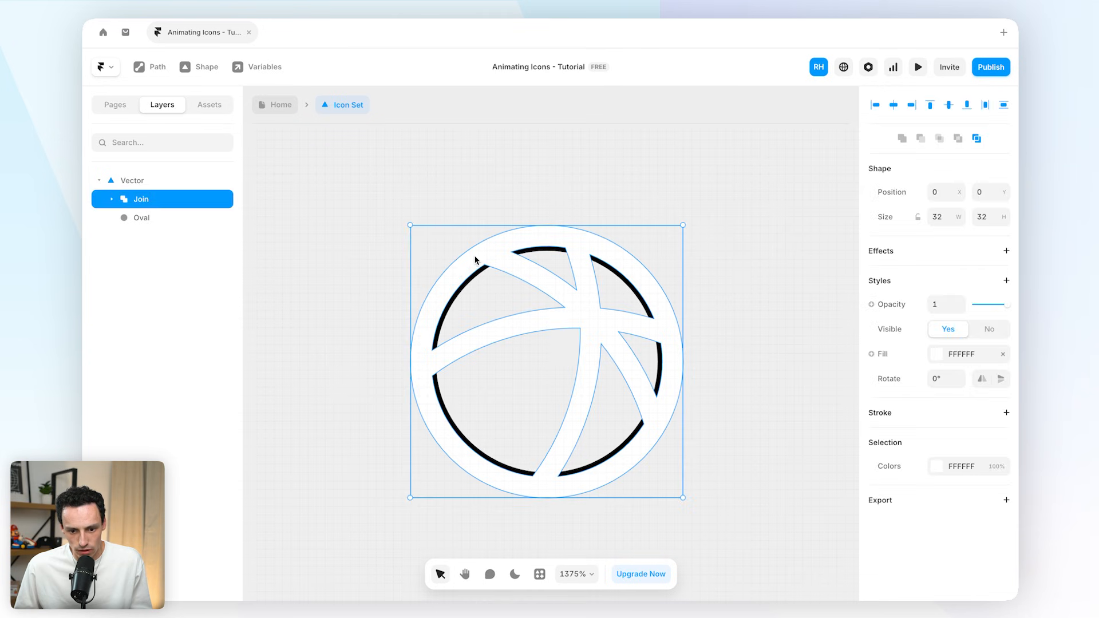
{"action": "left_click", "coordinate": [937, 354]}
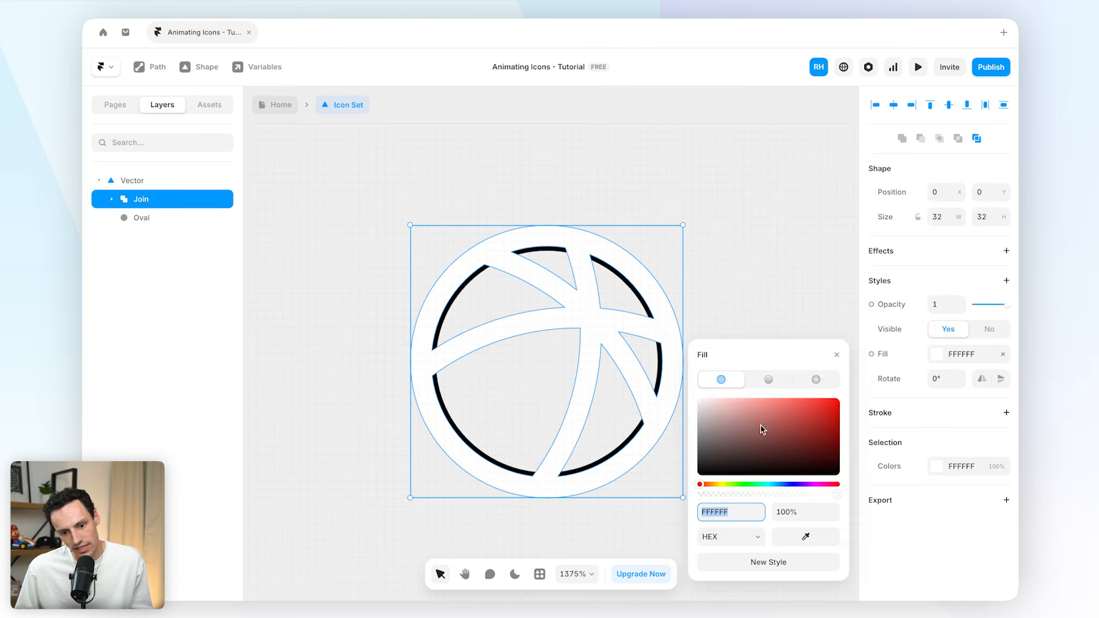
{"action": "left_click", "coordinate": [767, 432]}
{"action": "left_click_drag", "start_coordinate": [767, 431], "coordinate": [828, 399]}
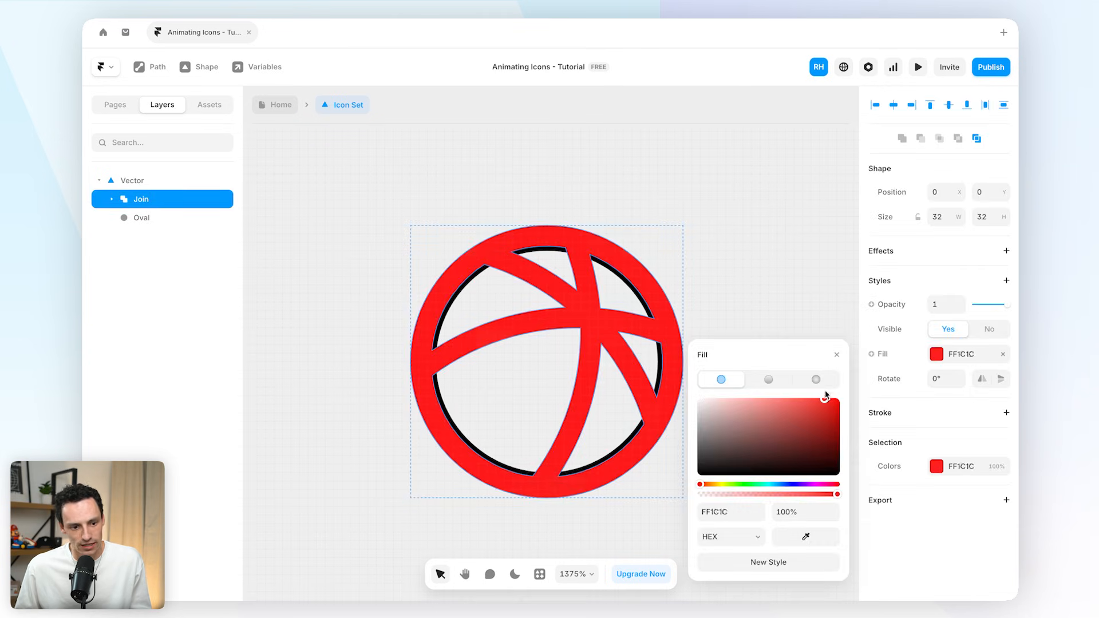
{"action": "left_click", "coordinate": [767, 493]}
{"action": "left_click_drag", "start_coordinate": [767, 493], "coordinate": [740, 495]}
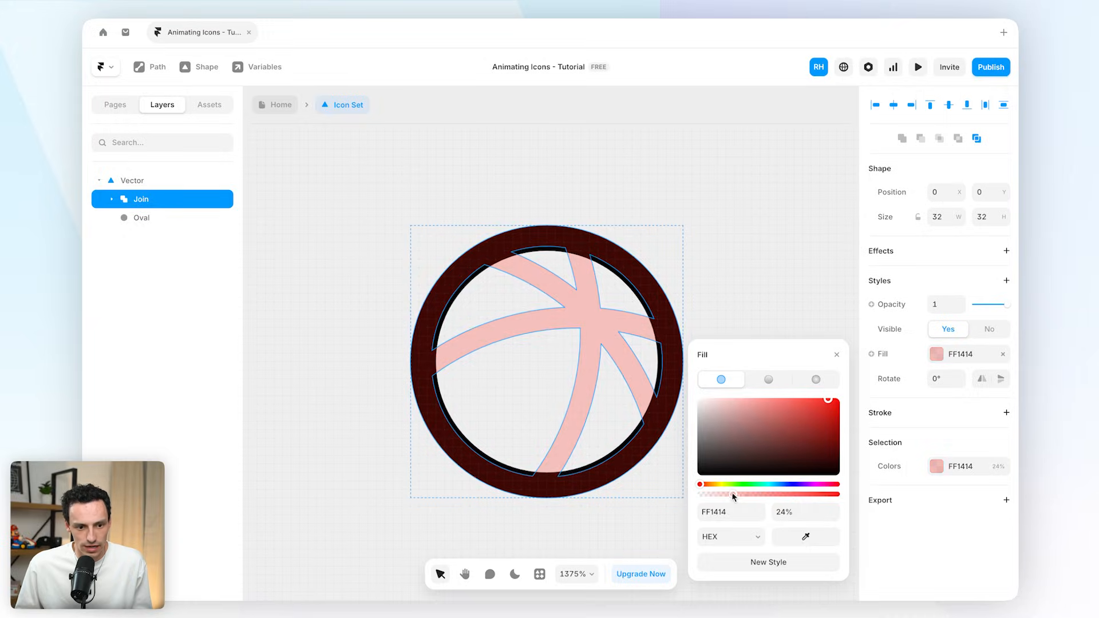
{"action": "left_click", "coordinate": [753, 280]}
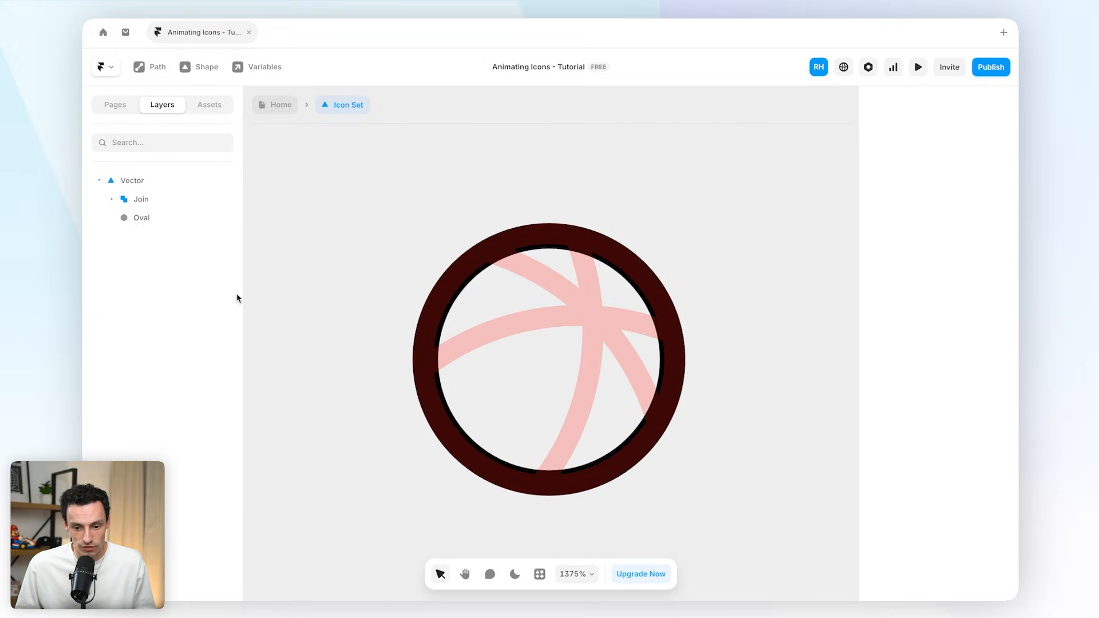
Draw a straight path across the ball from about 9.5, 3.5 on the upper rim to 28.5, 22.5 on the lower rim.
{"action": "key", "text": "p"}
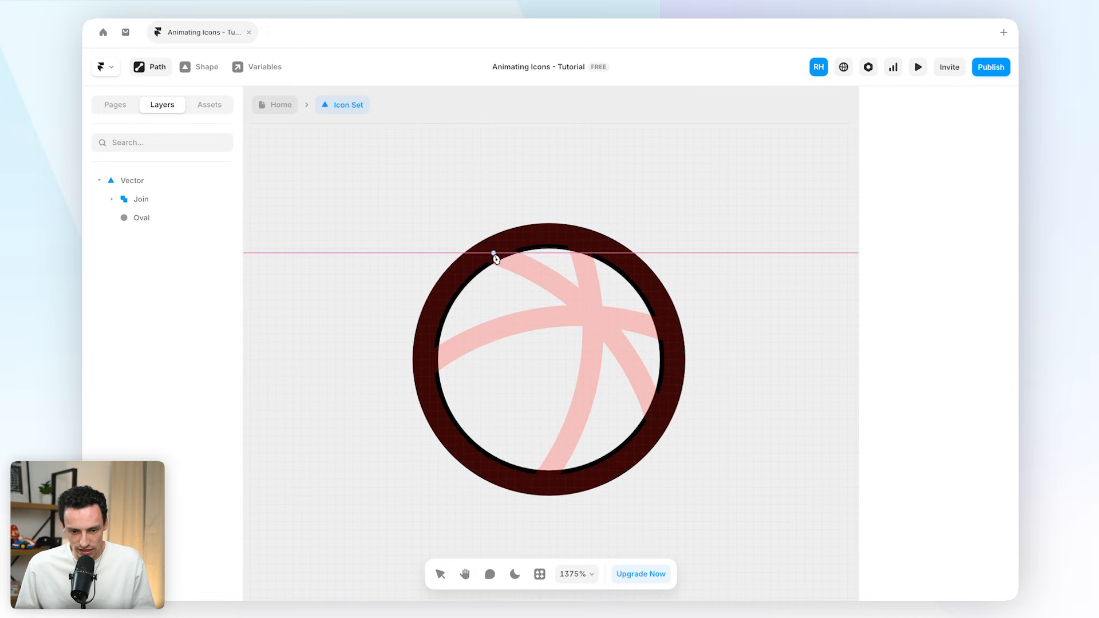
{"action": "left_click", "coordinate": [493, 253]}
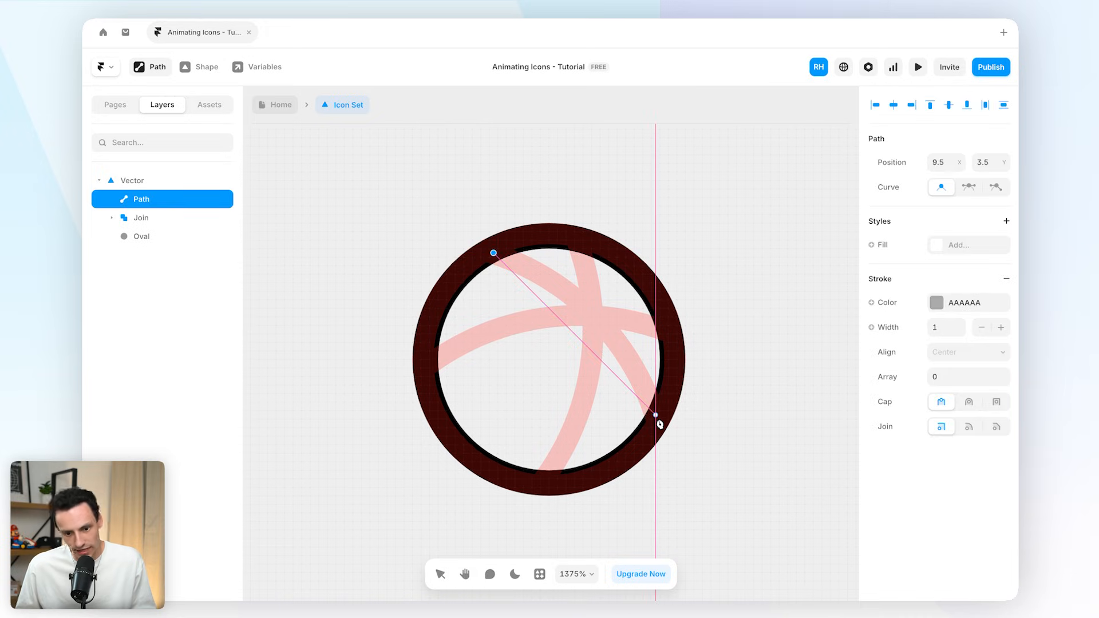
{"action": "left_click", "coordinate": [656, 415]}
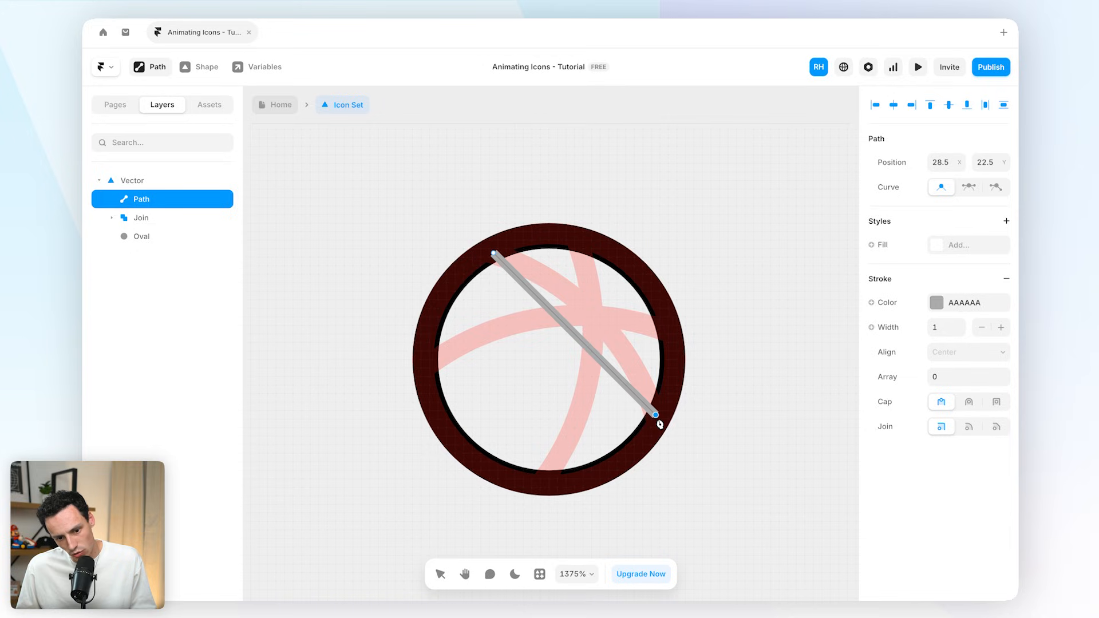
Bend the new path's lower-rim end so it arcs along the tracing guide, and set its stroke width to 3.
{"action": "left_click_drag", "start_coordinate": [660, 422], "coordinate": [691, 538]}
{"action": "key", "text": "Escape"}
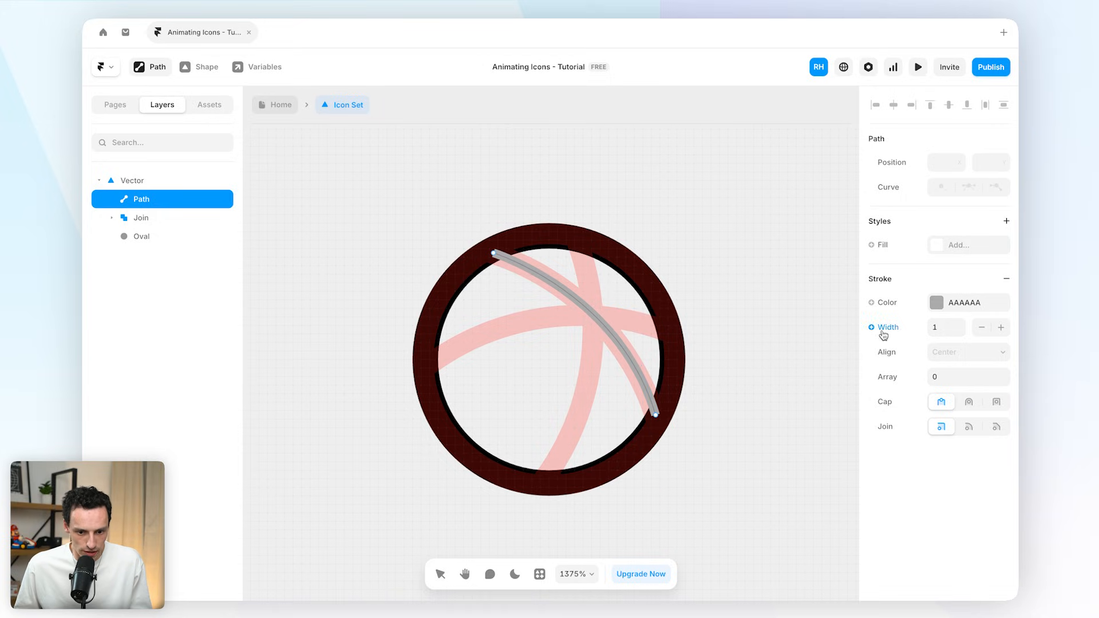
{"action": "left_click", "coordinate": [960, 324]}
{"action": "left_click", "coordinate": [960, 324]}
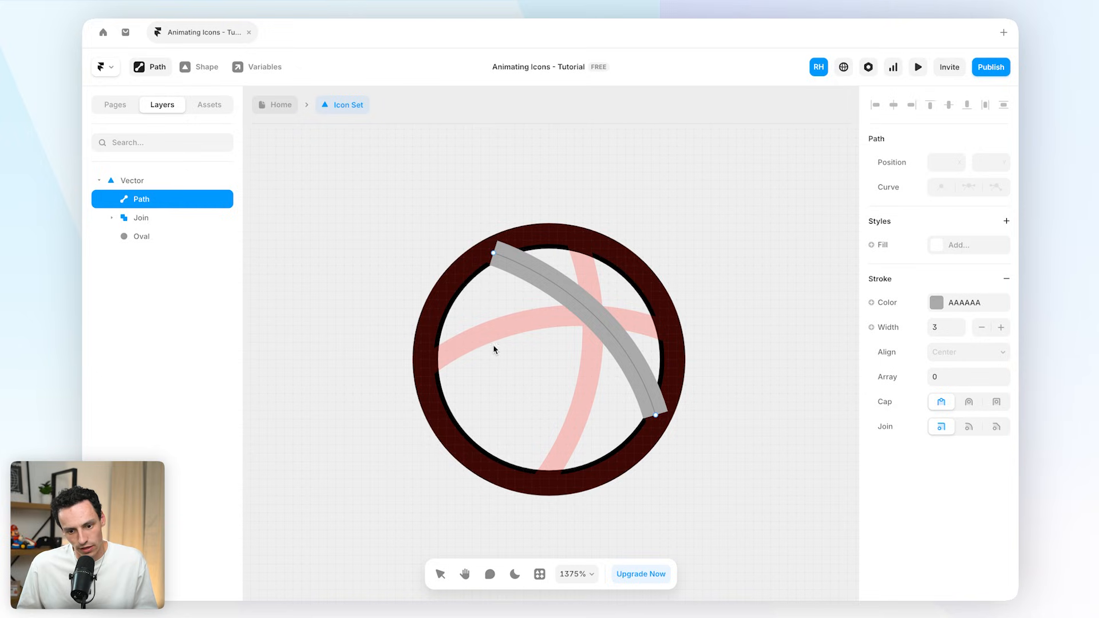
{"action": "key", "text": "Escape"}
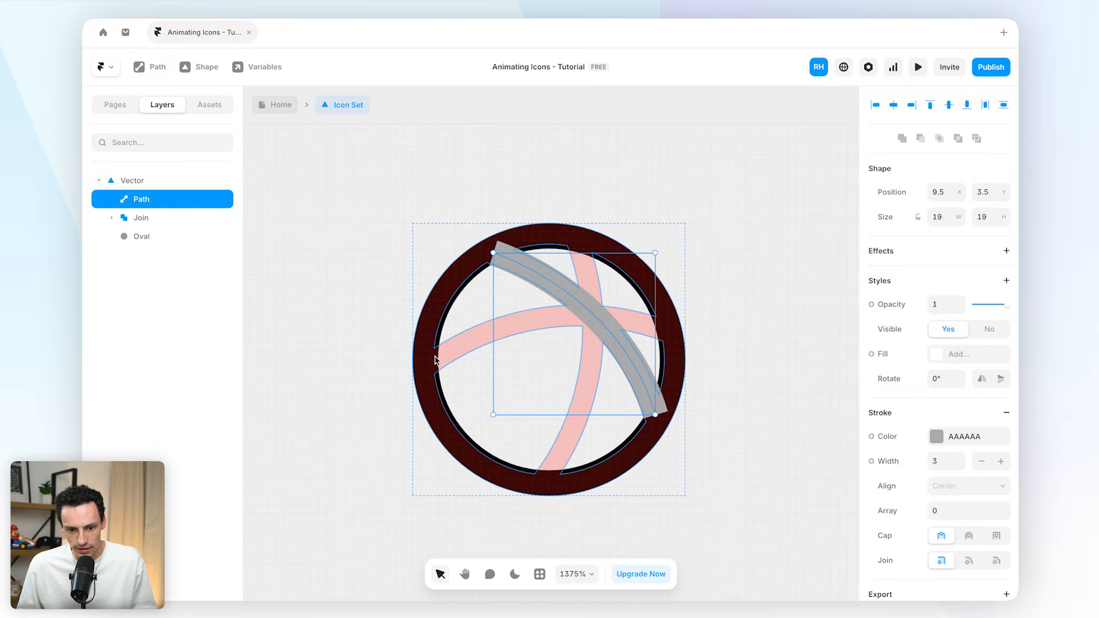
Draw a curved path across the ball along the guide, from about 2, 16 on the left rim to the right rim.
{"action": "key", "text": "p"}
{"action": "left_click", "coordinate": [429, 359]}
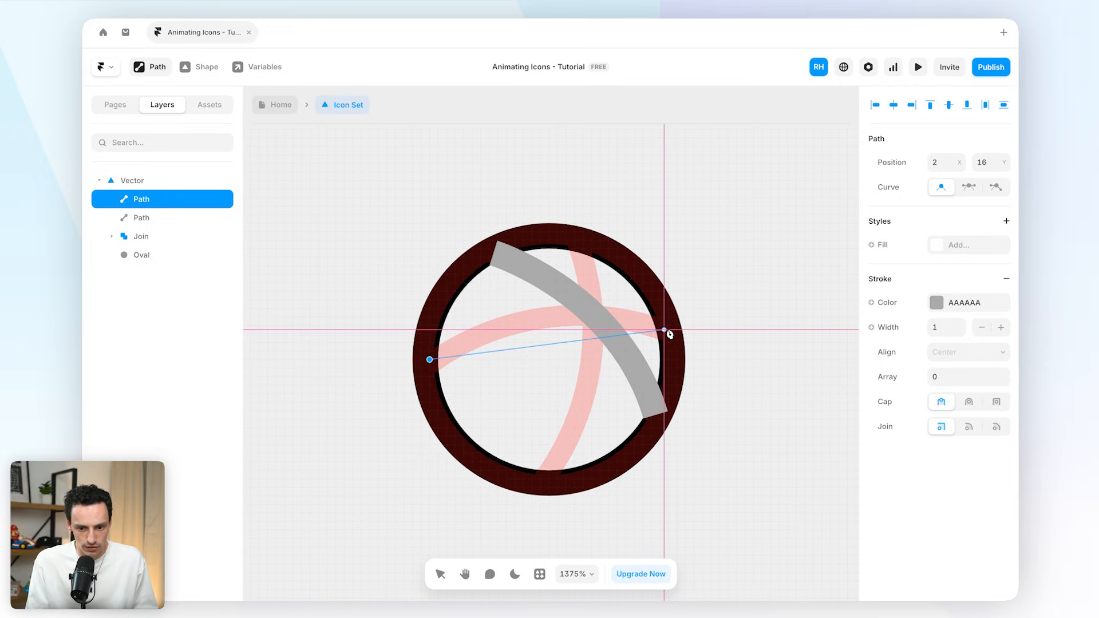
{"action": "left_click_drag", "start_coordinate": [667, 329], "coordinate": [790, 386]}
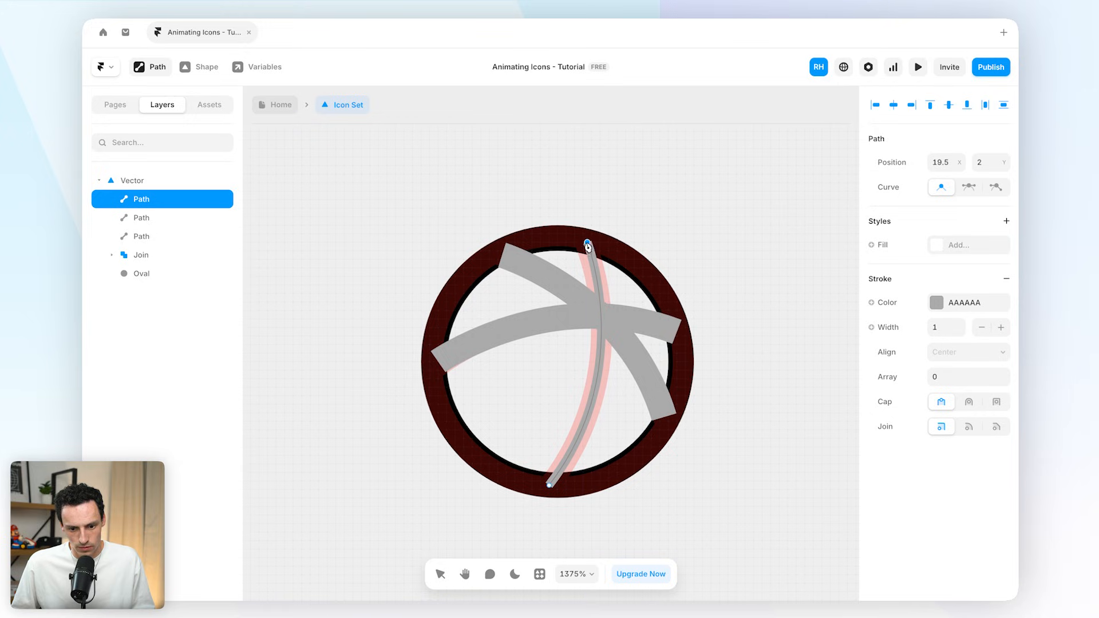
Set the stroke width of the curved path running from the lower rim to the upper rim to 3, and finish that path.
{"action": "left_click", "coordinate": [941, 326]}
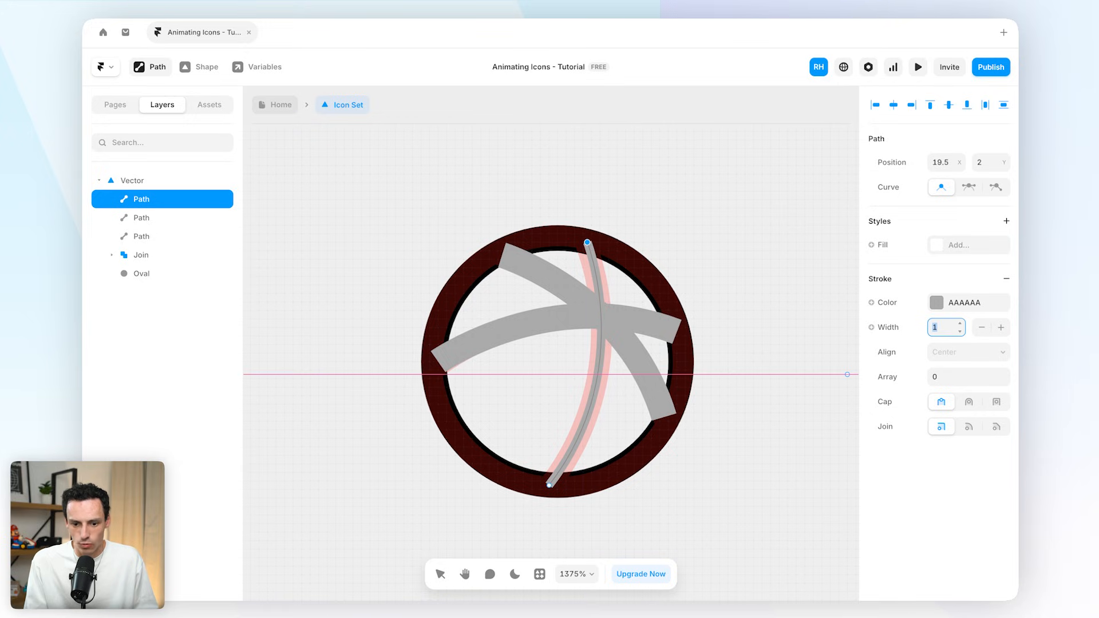
{"action": "type", "text": "3"}
{"action": "left_click_drag", "start_coordinate": [587, 242], "coordinate": [707, 394]}
{"action": "key", "text": "Escape"}
{"action": "key", "text": "Escape"}
Delete the Join tracing guide and change the stroke colour of all three curved paths to black 000000.
{"action": "left_click", "coordinate": [146, 256]}
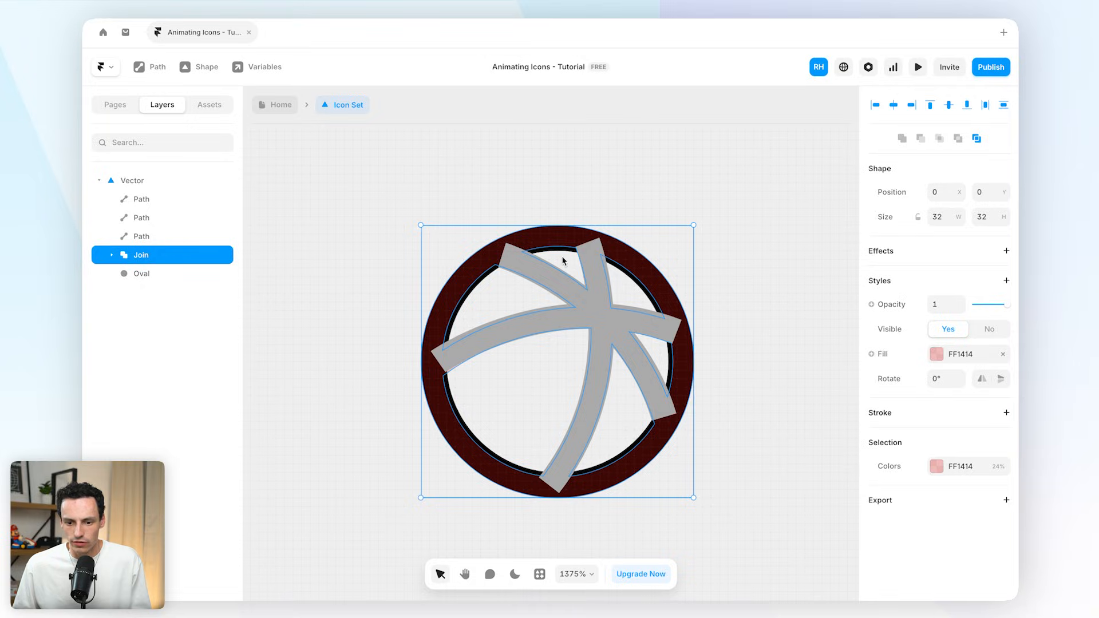
{"action": "key", "text": "Delete"}
{"action": "left_click", "coordinate": [158, 199]}
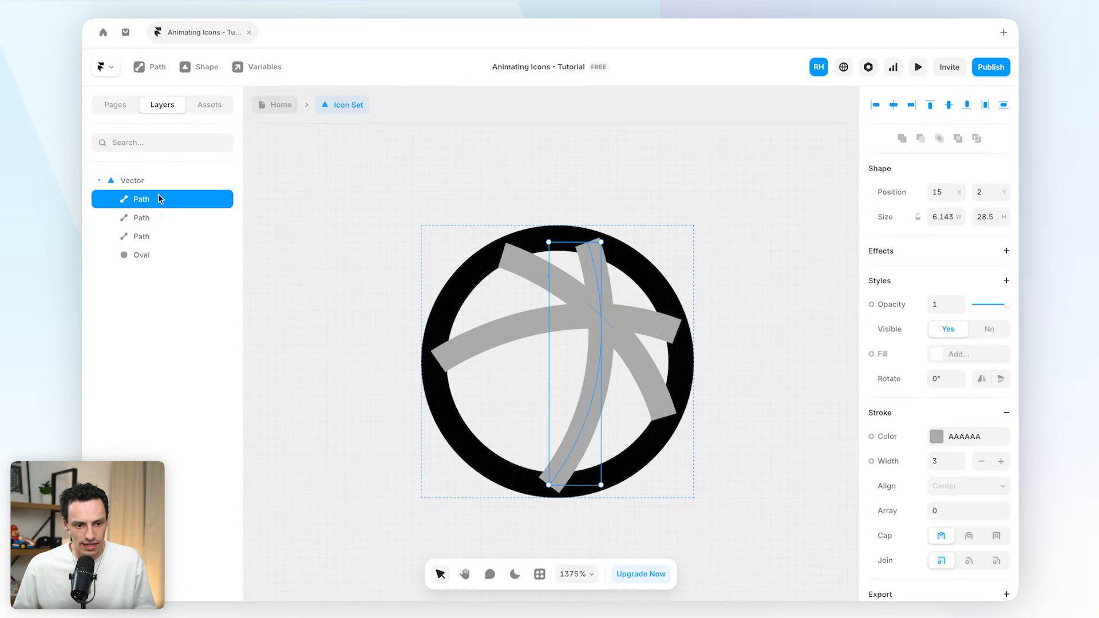
{"action": "left_click", "coordinate": [158, 237], "text": "shift"}
{"action": "left_click", "coordinate": [938, 438]}
{"action": "left_click_drag", "start_coordinate": [794, 462], "coordinate": [696, 488]}
{"action": "left_click", "coordinate": [714, 246]}
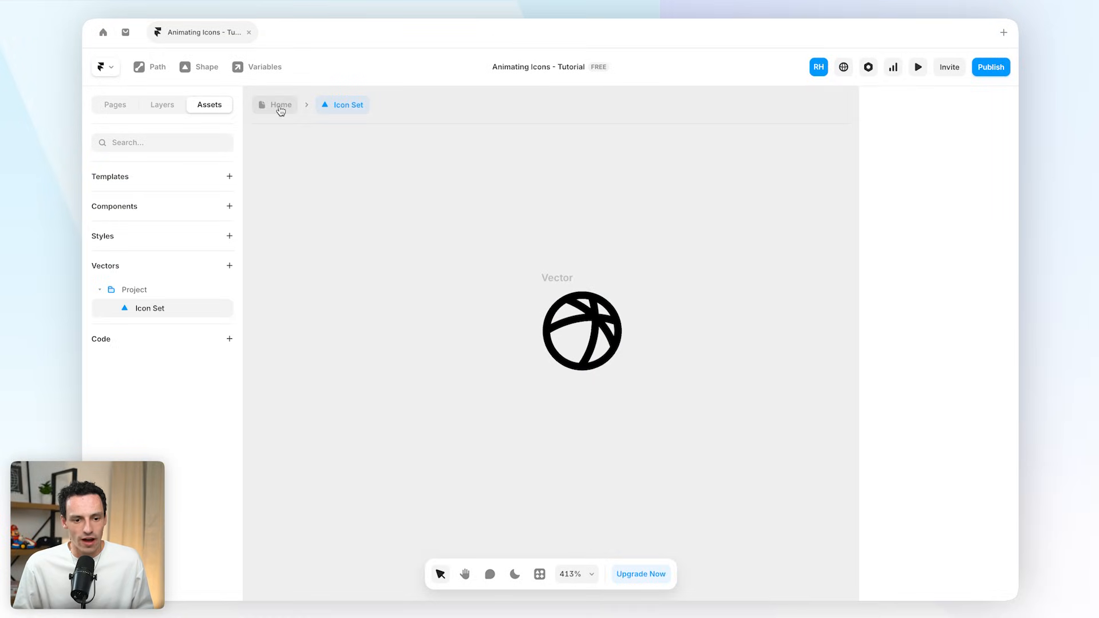
Return to the Home page and place an Icon Set instance on the empty canvas left of the Desktop frame.
{"action": "left_click", "coordinate": [281, 107]}
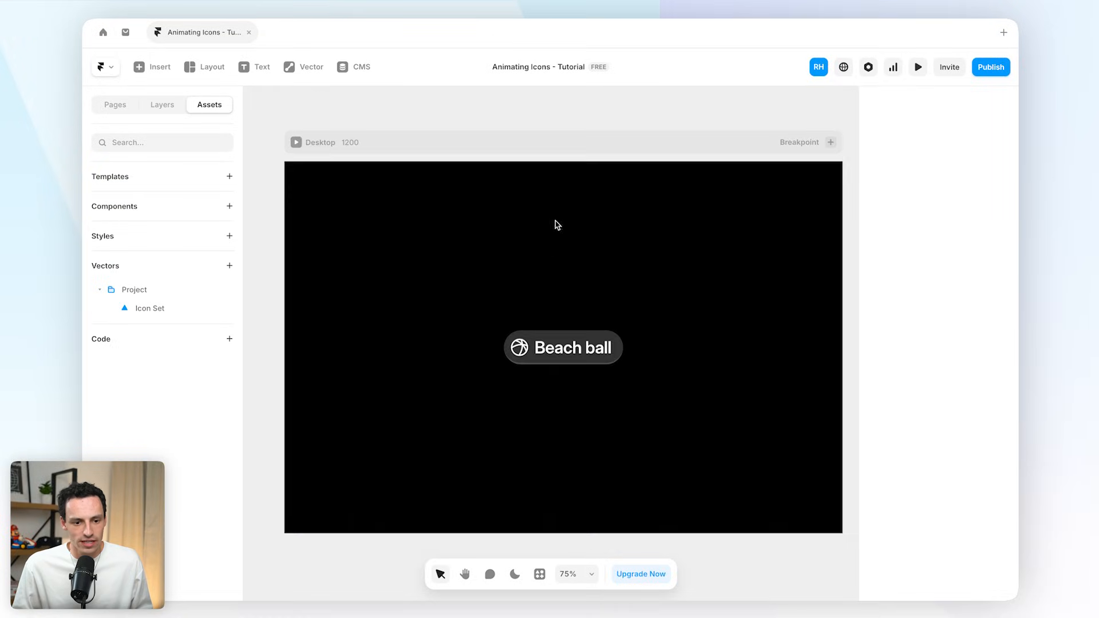
{"action": "scroll", "coordinate": [499, 395], "scroll_direction": "left", "scroll_amount": 5}
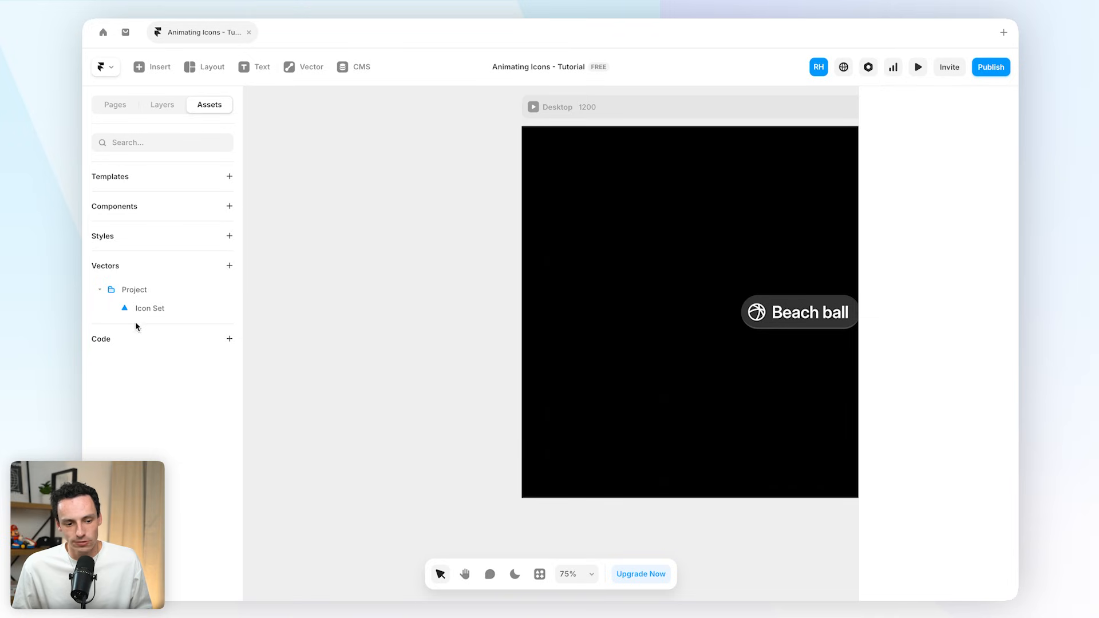
{"action": "left_click_drag", "start_coordinate": [156, 308], "coordinate": [494, 448]}
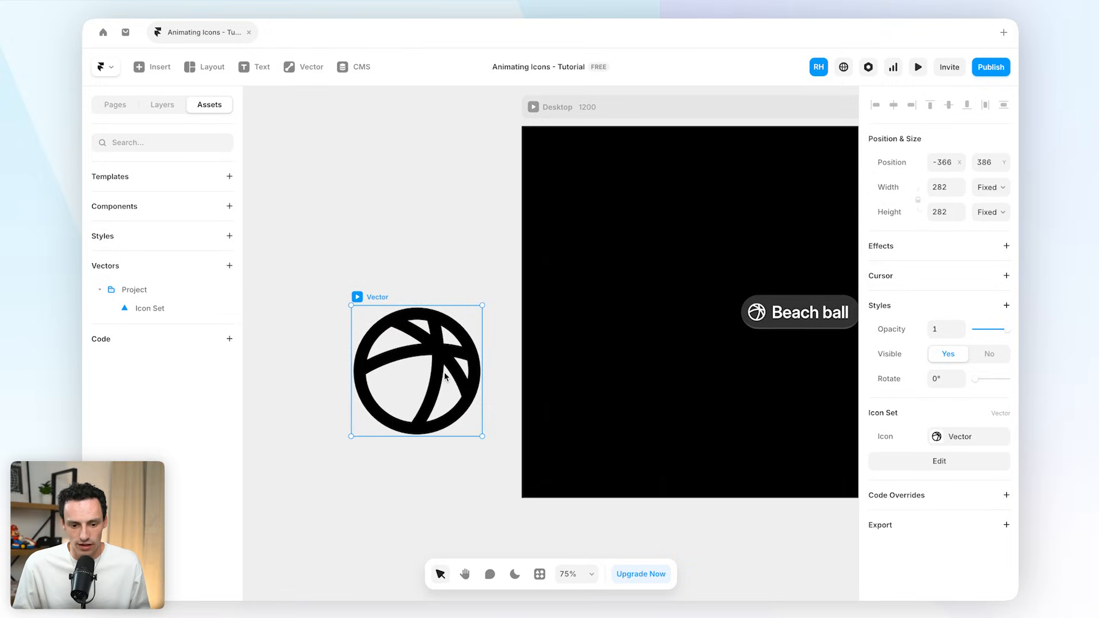
Open the placed icon for editing and add a Stroke effect to the outer circle's path.
{"action": "double_click", "coordinate": [447, 378]}
{"action": "left_click", "coordinate": [162, 198]}
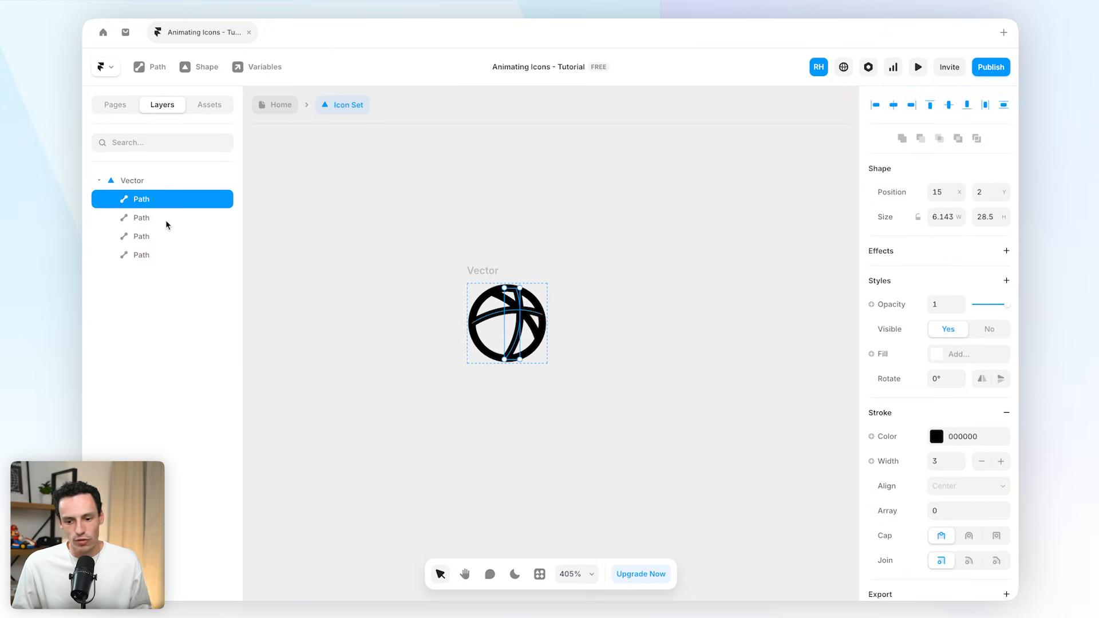
{"action": "scroll", "coordinate": [922, 430], "scroll_direction": "down", "scroll_amount": 1}
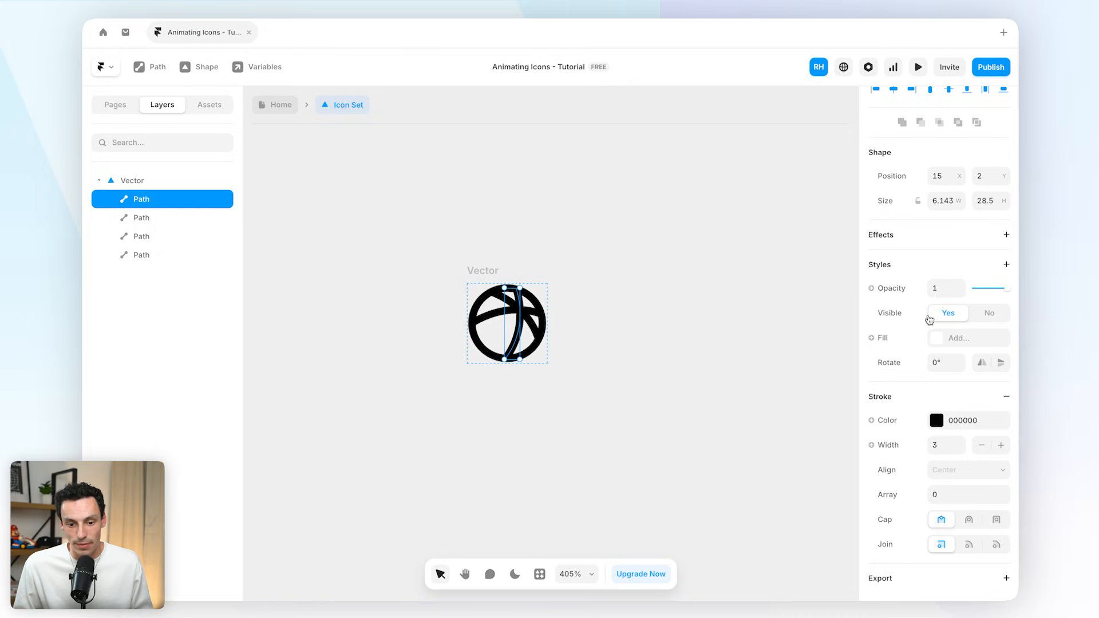
{"action": "left_click", "coordinate": [161, 256]}
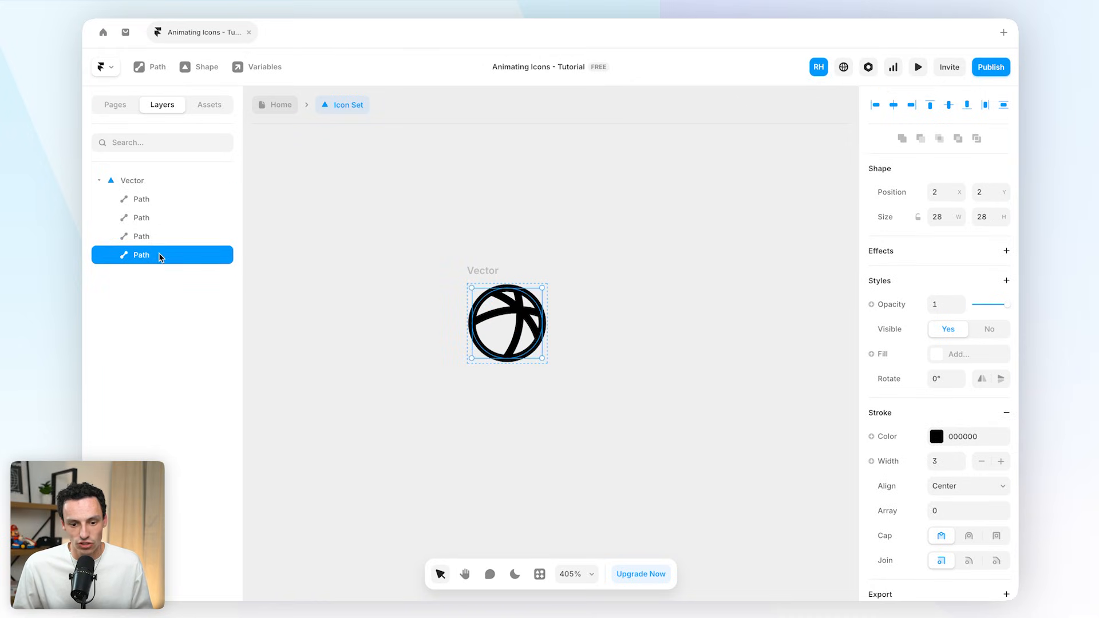
{"action": "scroll", "coordinate": [458, 362], "scroll_direction": "up", "scroll_amount": 3}
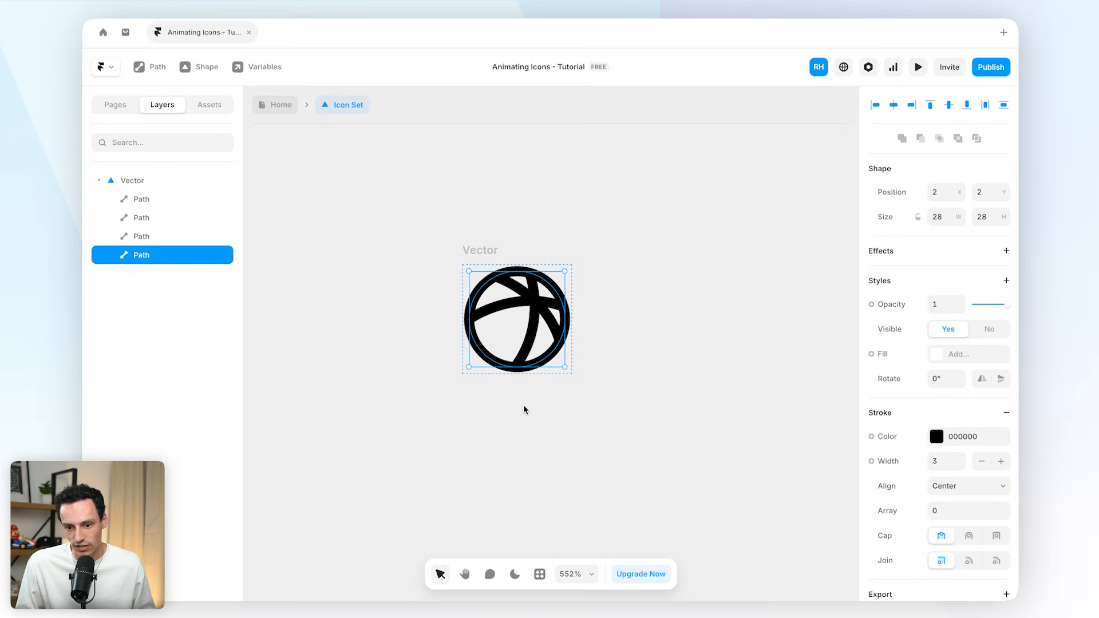
{"action": "left_click", "coordinate": [1006, 252]}
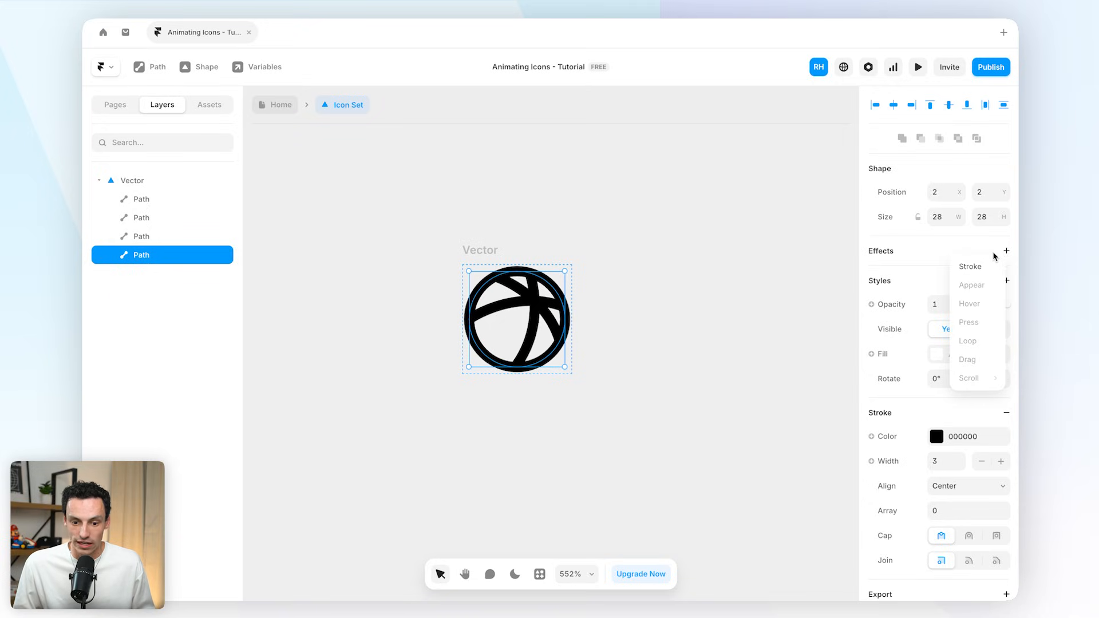
{"action": "left_click", "coordinate": [978, 266]}
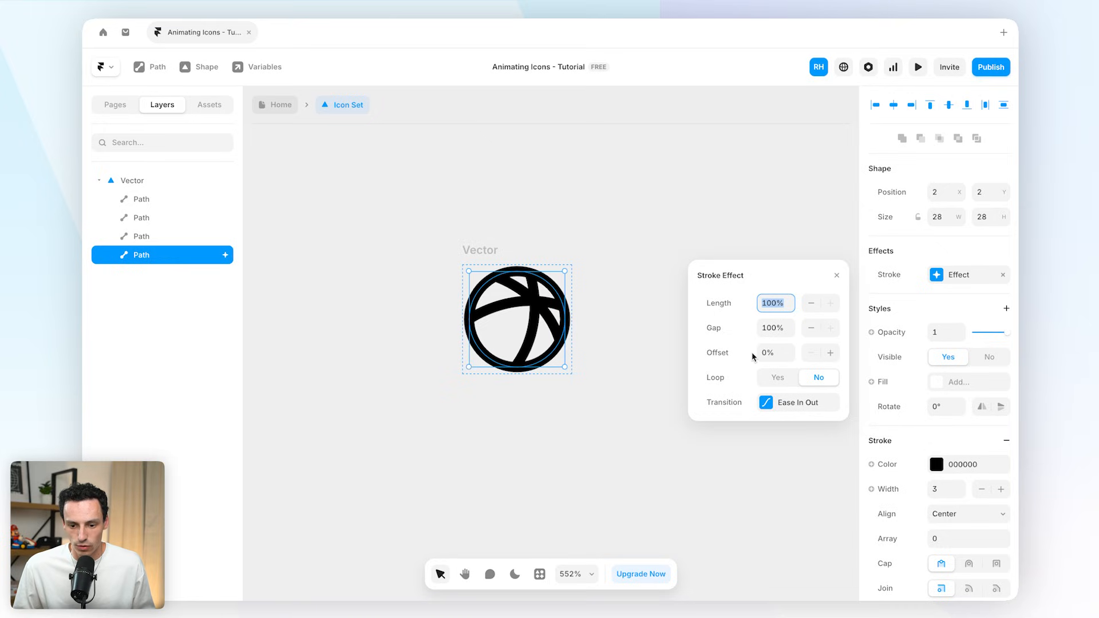
Look at the circle's stroke effect transition settings and preview the icon's animation.
{"action": "left_click", "coordinate": [764, 404]}
{"action": "left_click", "coordinate": [699, 276]}
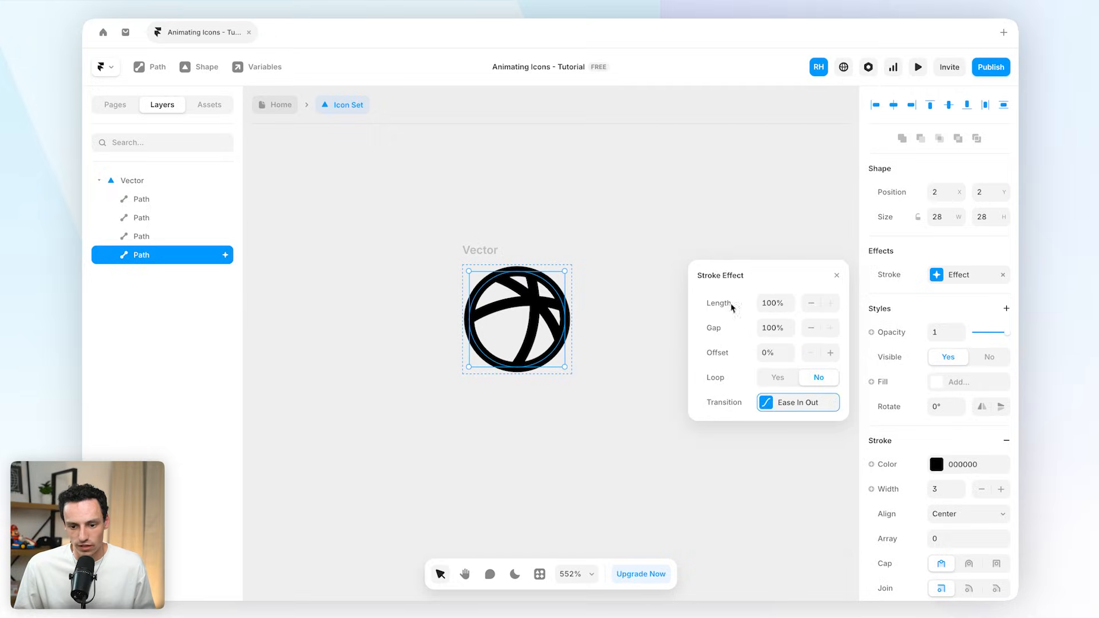
{"action": "left_click", "coordinate": [918, 67]}
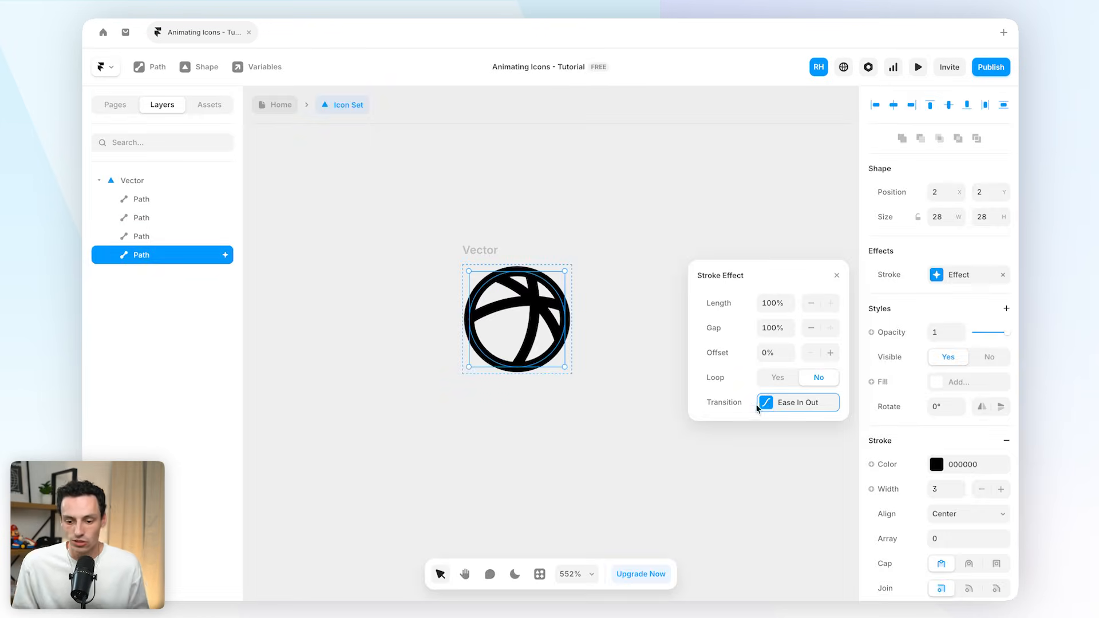
Set the circle's stroke transition time to 1 s and reshape its easing to a custom bezier of 0.44, 0, 0, 0.99.
{"action": "left_click", "coordinate": [770, 405]}
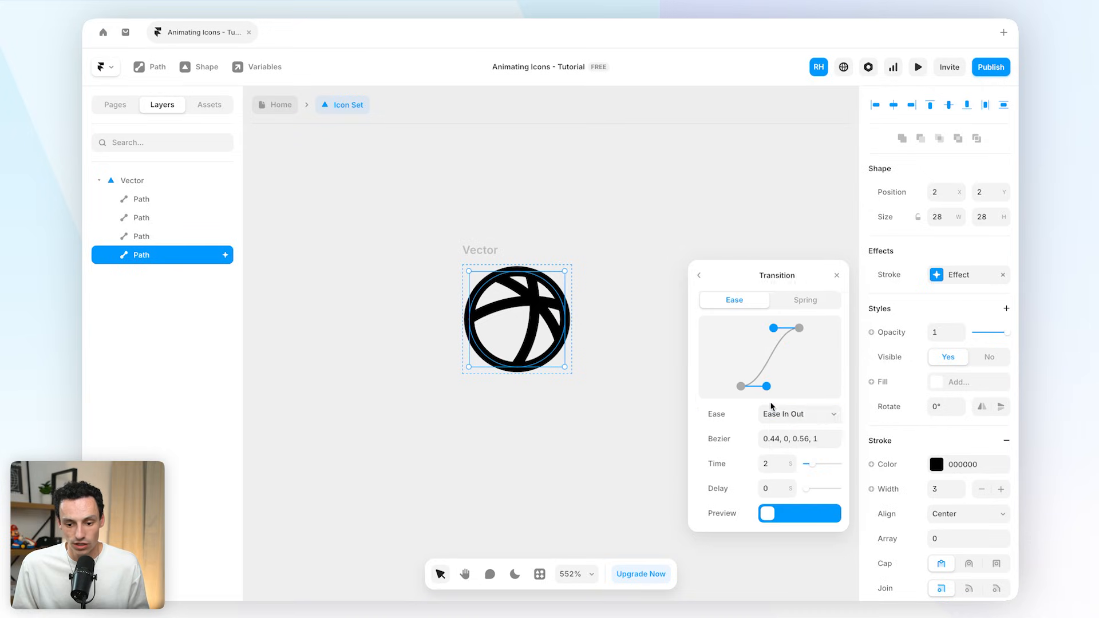
{"action": "left_click", "coordinate": [767, 463]}
{"action": "type", "text": "1"}
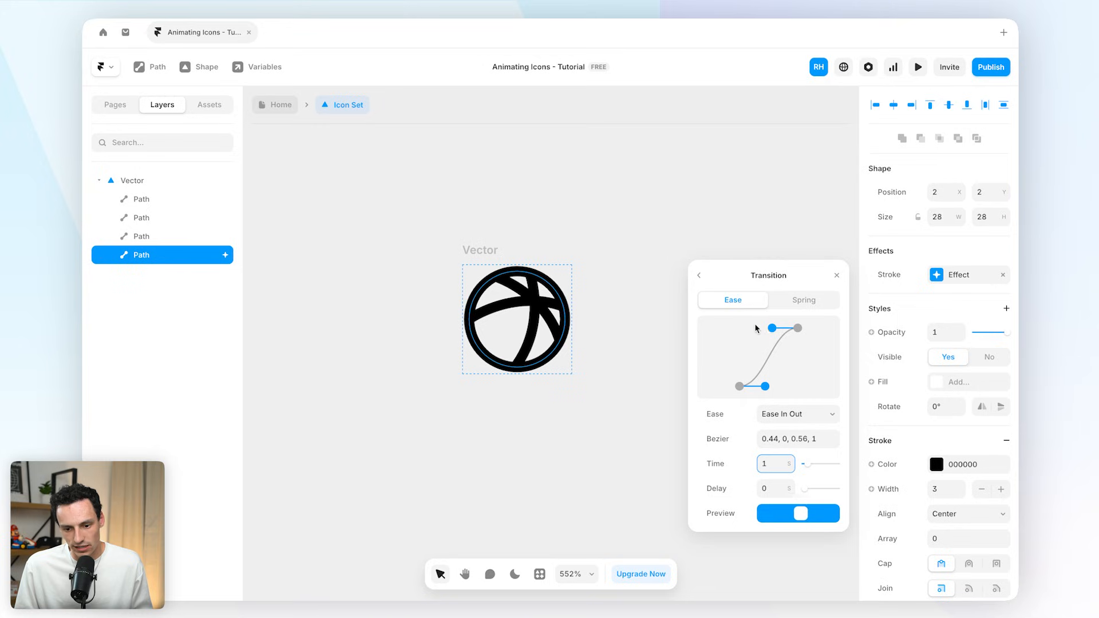
{"action": "left_click_drag", "start_coordinate": [772, 329], "coordinate": [739, 329]}
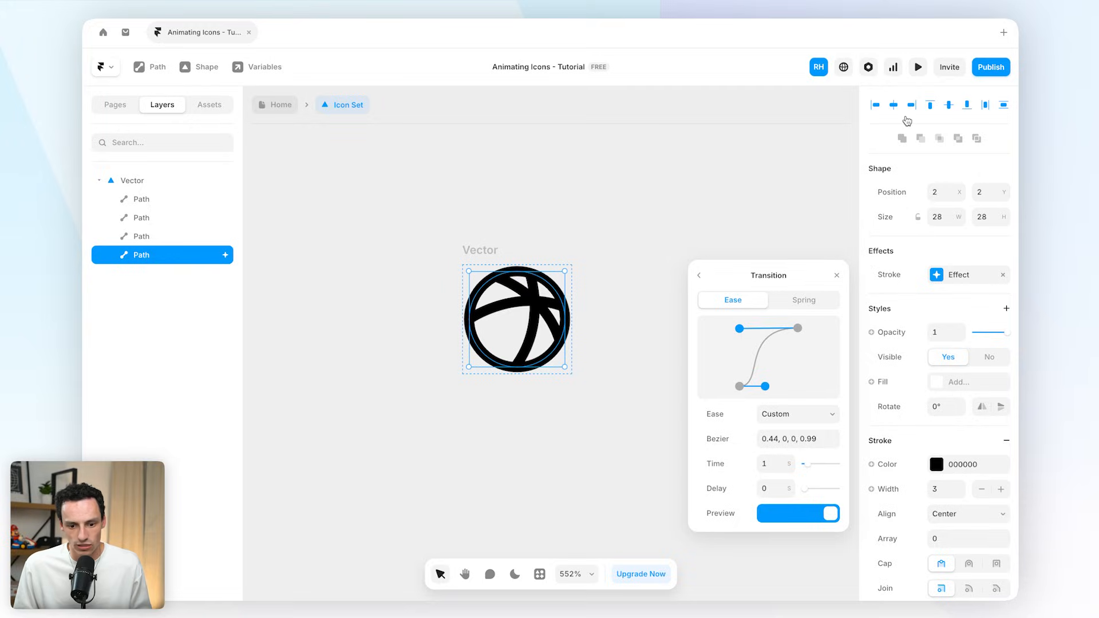
Preview the circle's stroke animation, replay it, and return to the editor.
{"action": "left_click", "coordinate": [918, 67]}
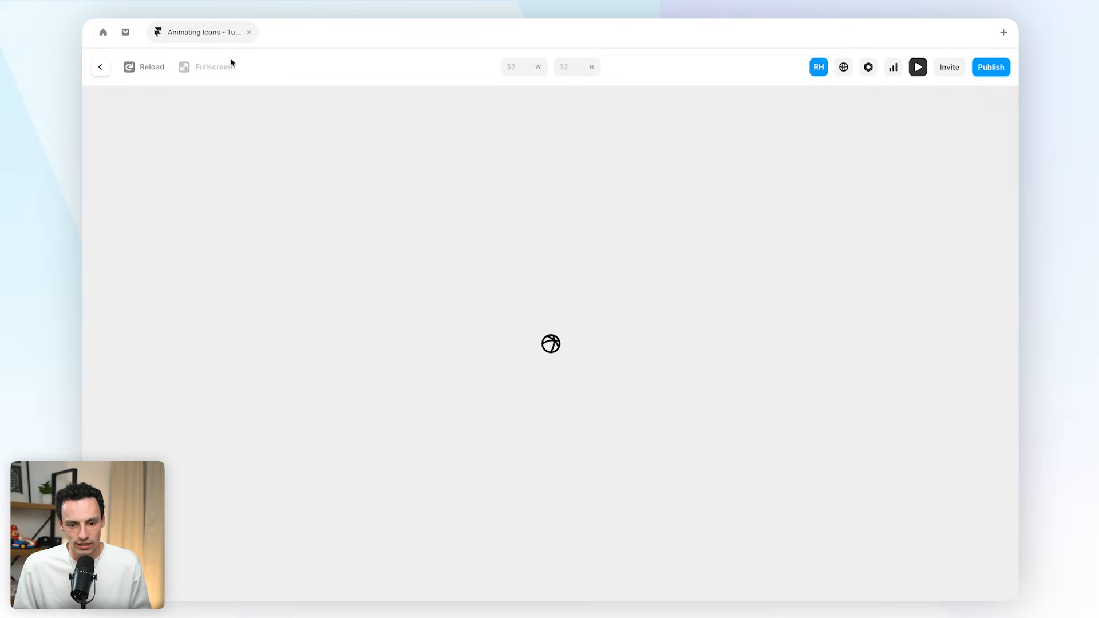
{"action": "left_click", "coordinate": [150, 70]}
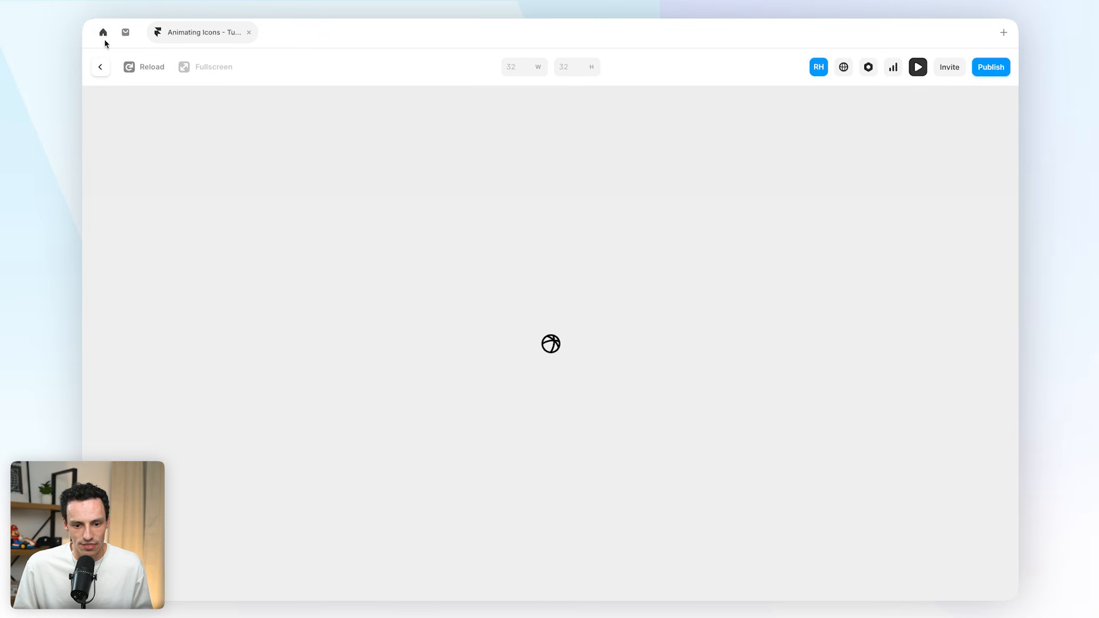
{"action": "left_click", "coordinate": [100, 66]}
Add a Stroke effect to the diagonal curved path at 9.5, 3.5 and give its transition a 0.5 s delay.
{"action": "scroll", "coordinate": [522, 293], "scroll_direction": "down", "scroll_amount": 1}
{"action": "left_click", "coordinate": [521, 291]}
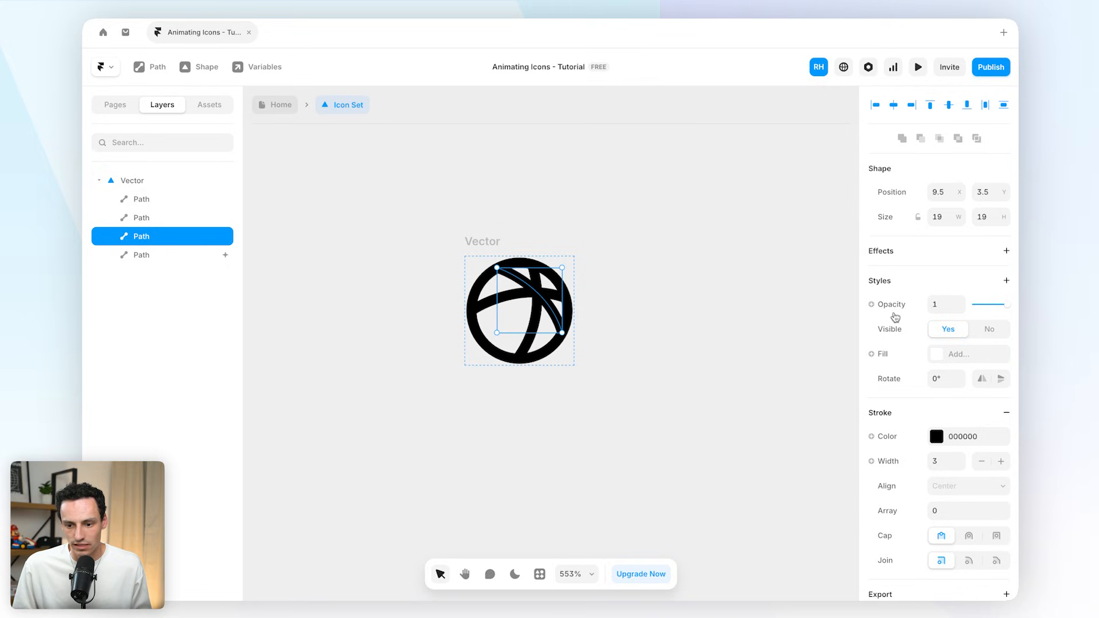
{"action": "scroll", "coordinate": [932, 302], "scroll_direction": "down", "scroll_amount": 1}
{"action": "left_click", "coordinate": [1005, 250]}
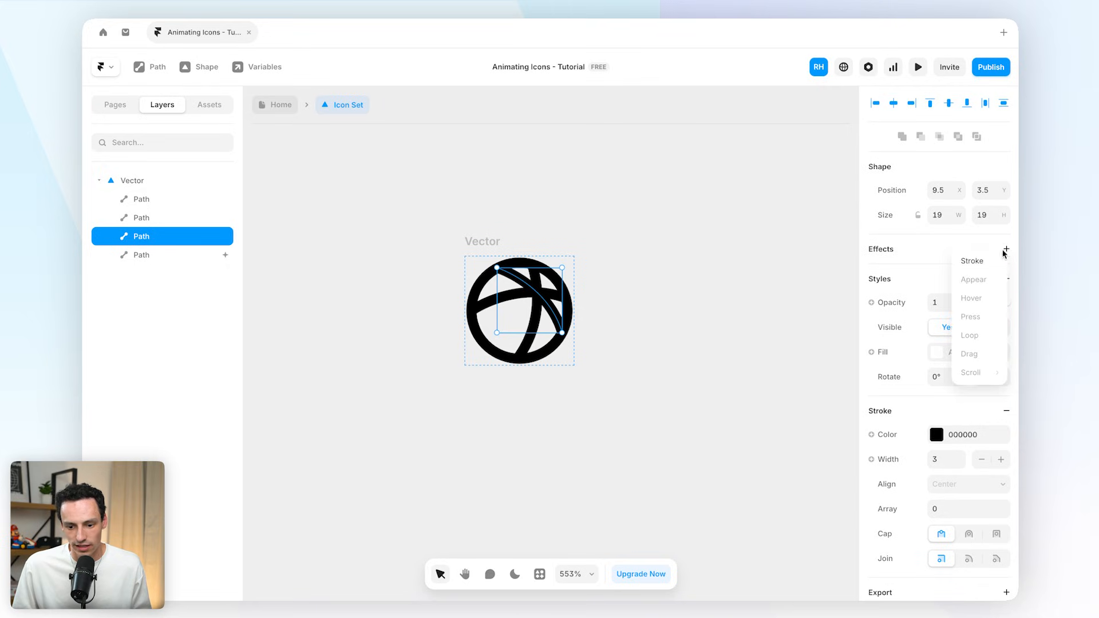
{"action": "left_click", "coordinate": [973, 257]}
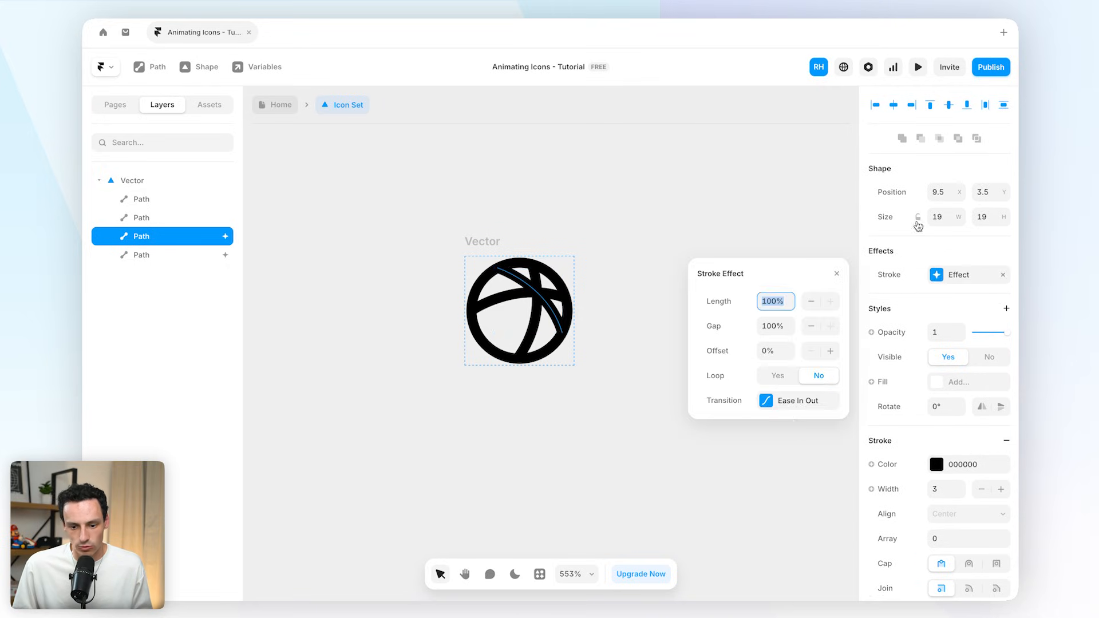
{"action": "left_click", "coordinate": [776, 400]}
{"action": "left_click", "coordinate": [776, 491]}
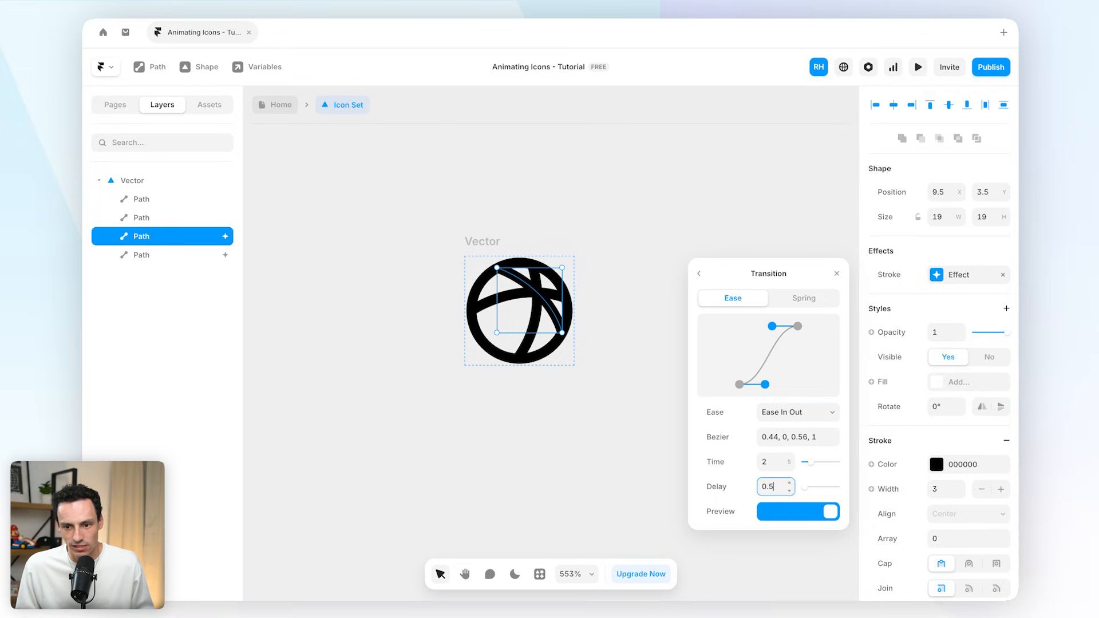
Preview the icon with the delayed diagonal stroke, replay the animation, and return to the editor.
{"action": "left_click", "coordinate": [917, 67]}
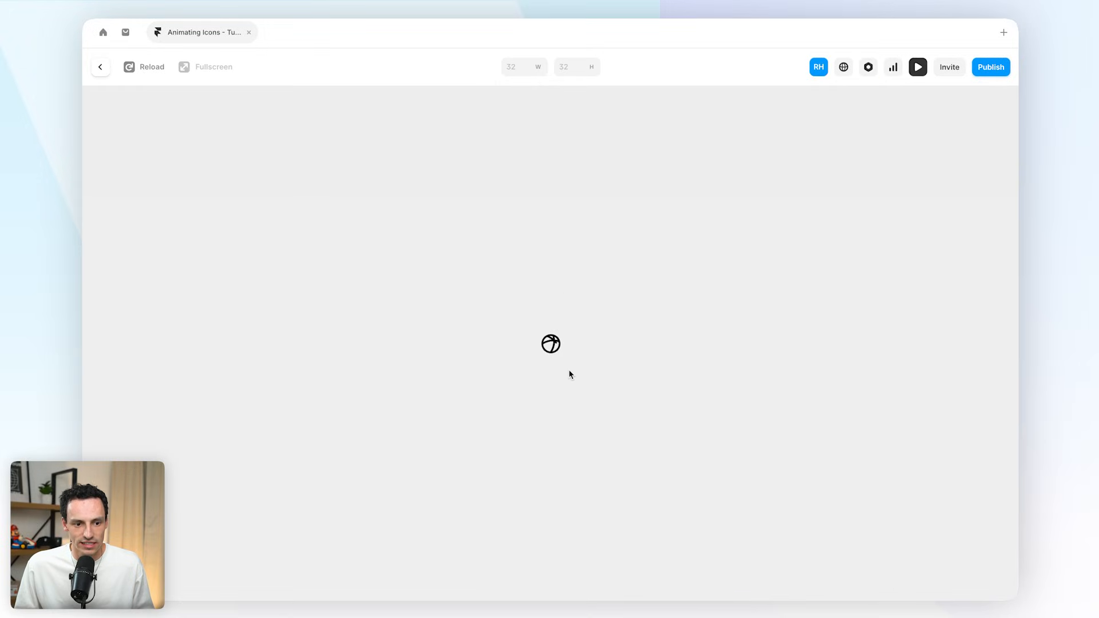
{"action": "left_click", "coordinate": [153, 69]}
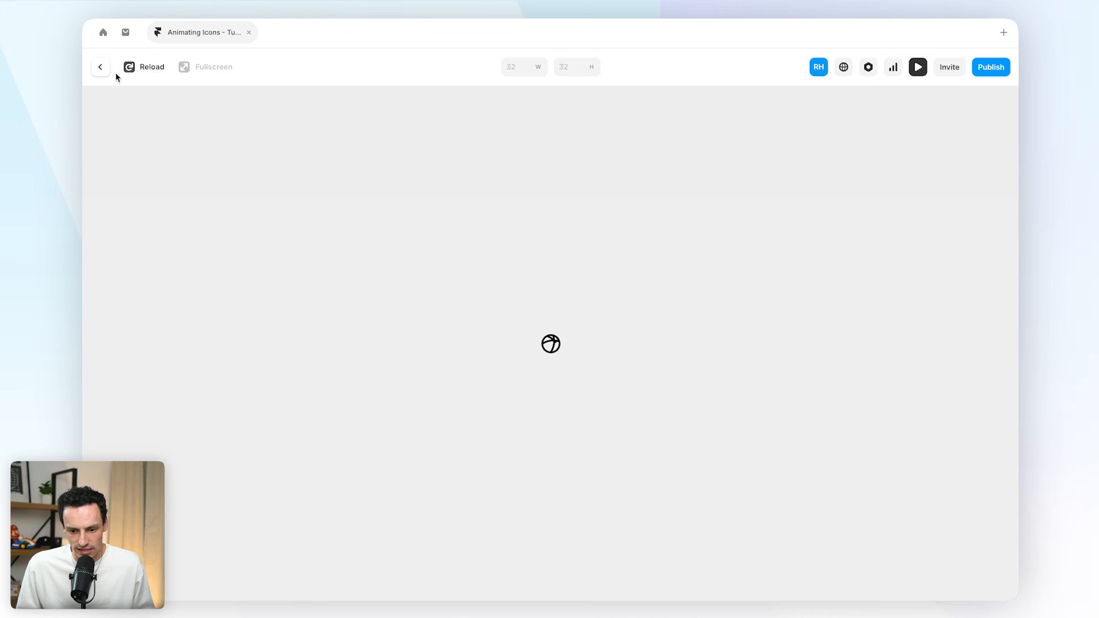
{"action": "left_click", "coordinate": [100, 67]}
Set the delay of the diagonal path's stroke transition to 0.3 s.
{"action": "left_click", "coordinate": [956, 276]}
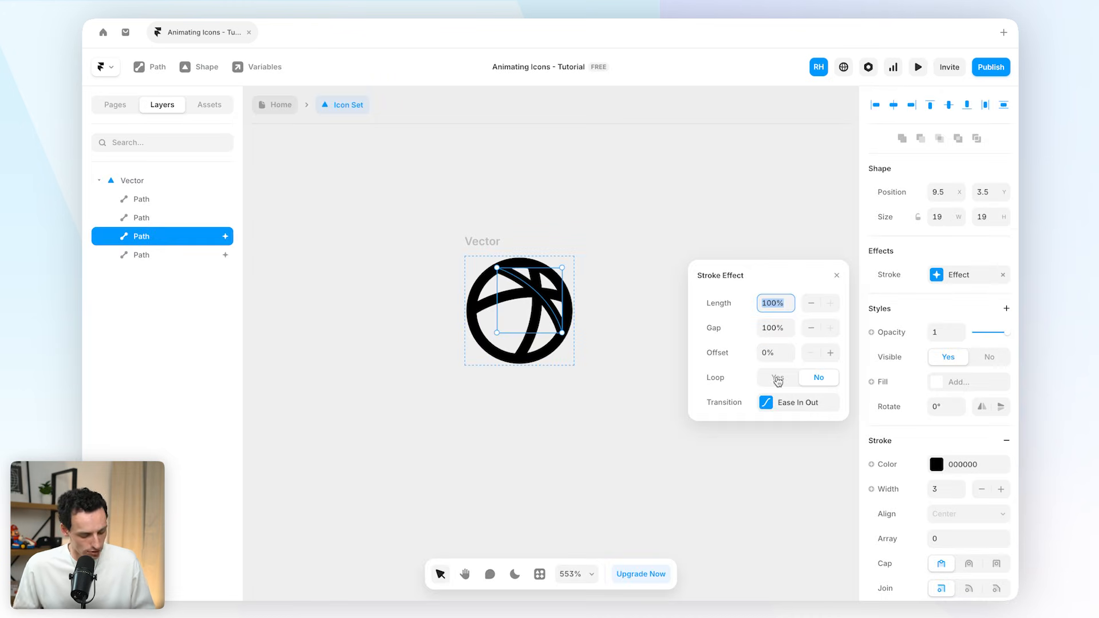
{"action": "left_click", "coordinate": [774, 403]}
{"action": "left_click", "coordinate": [767, 484]}
{"action": "key", "text": "BackSpace"}
{"action": "key", "text": "BackSpace"}
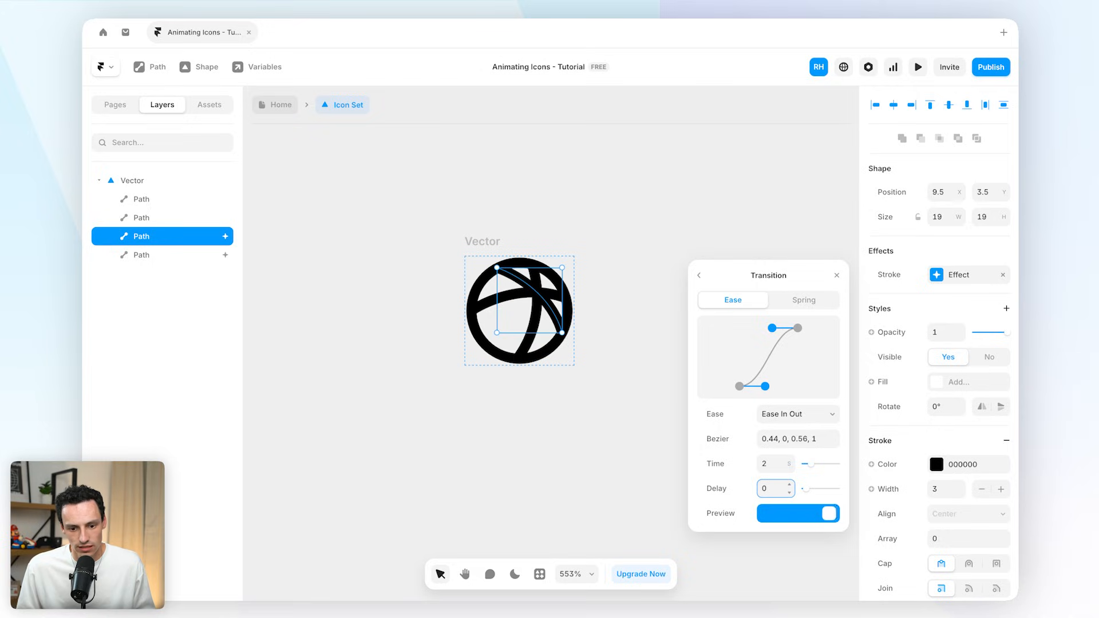
{"action": "left_click", "coordinate": [852, 359]}
Set the diagonal path's stroke transition time to 0.5 s.
{"action": "left_click", "coordinate": [935, 276]}
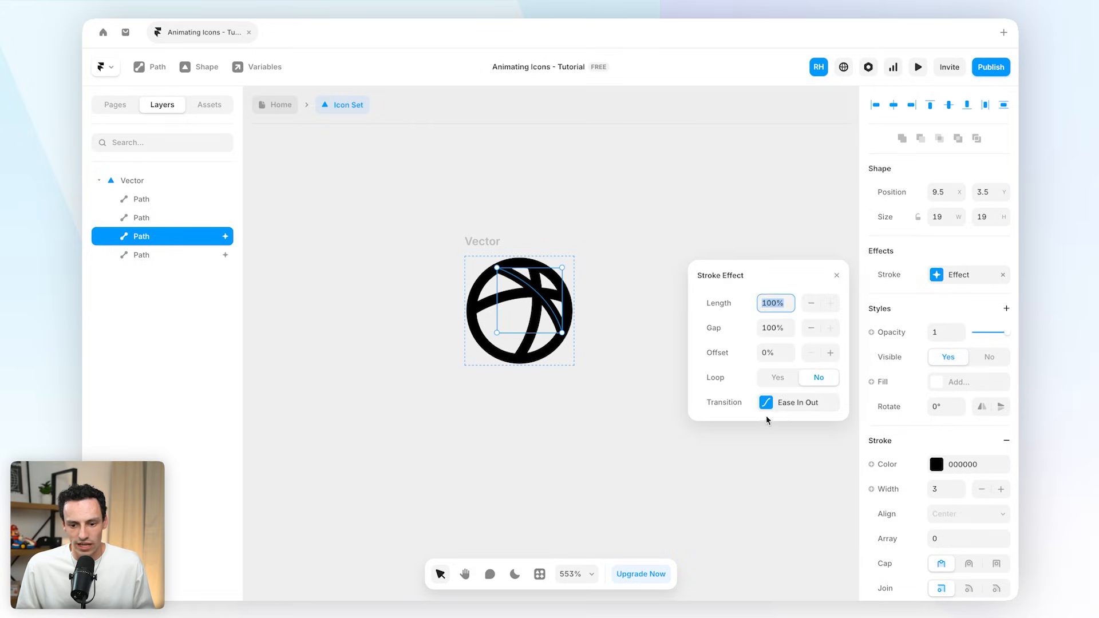
{"action": "left_click", "coordinate": [778, 410]}
{"action": "left_click", "coordinate": [777, 462]}
{"action": "type", "text": "0.5"}
{"action": "key", "text": "Return"}
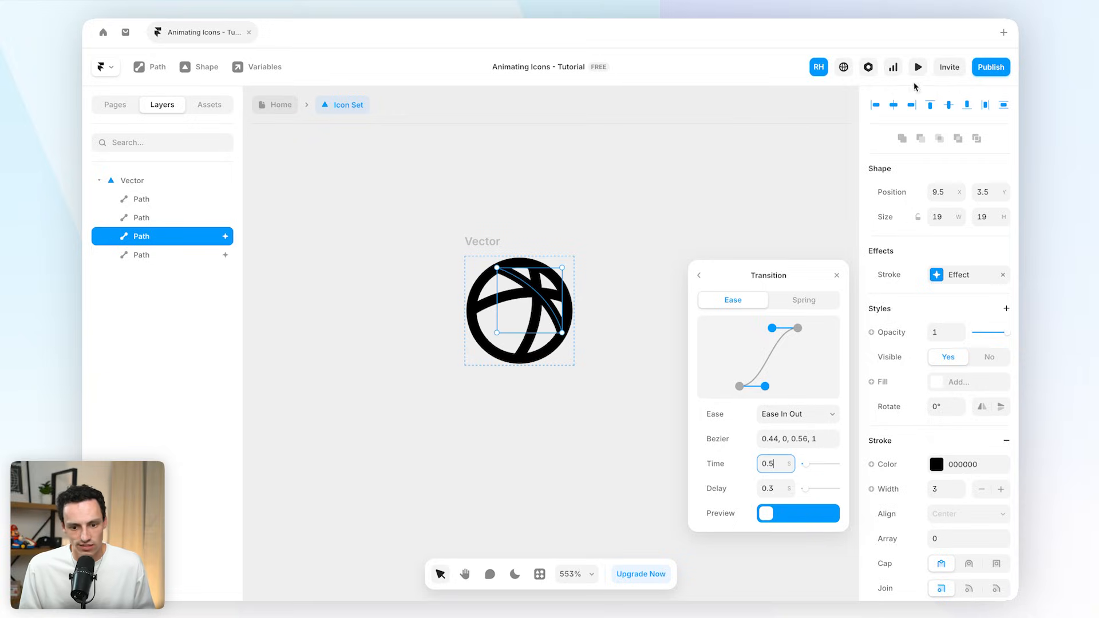
Customise the diagonal path's stroke transition easing to Bezier 0.4, 0.05, 0, 0.99, previewing the icon animation before and after.
{"action": "left_click", "coordinate": [918, 67]}
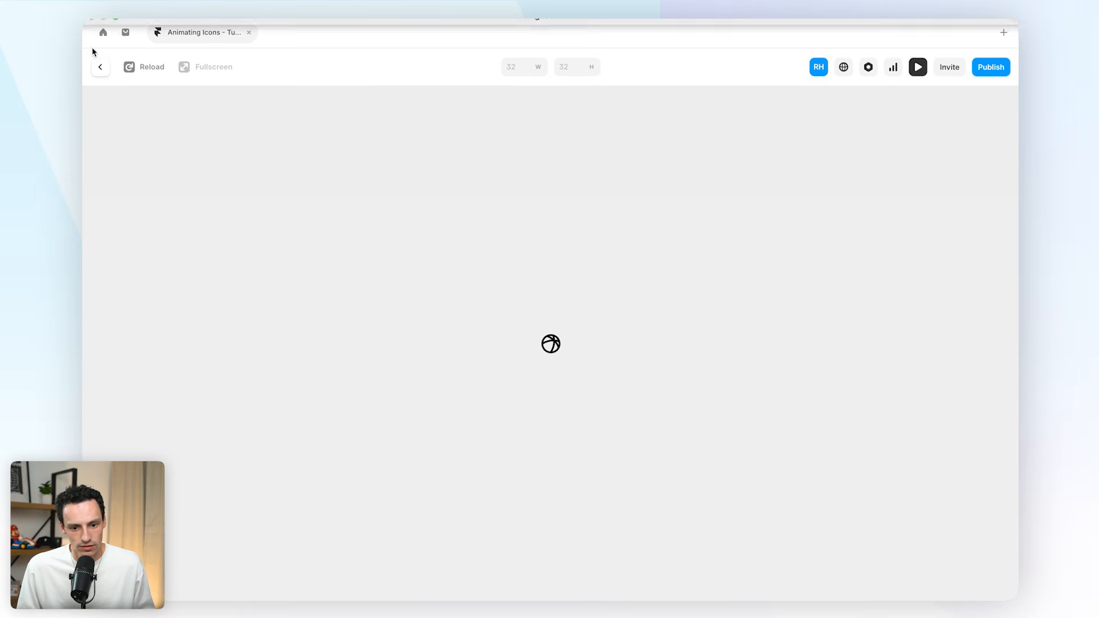
{"action": "left_click", "coordinate": [99, 68]}
{"action": "left_click", "coordinate": [947, 283]}
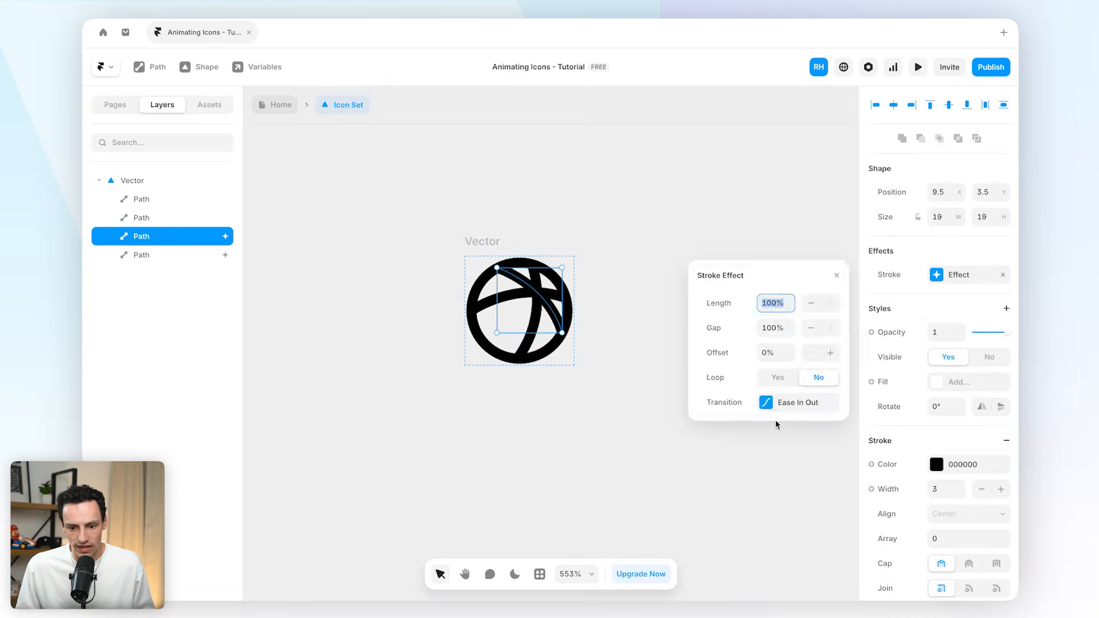
{"action": "left_click", "coordinate": [781, 399]}
{"action": "left_click_drag", "start_coordinate": [772, 329], "coordinate": [733, 331]}
{"action": "left_click_drag", "start_coordinate": [765, 386], "coordinate": [764, 384]}
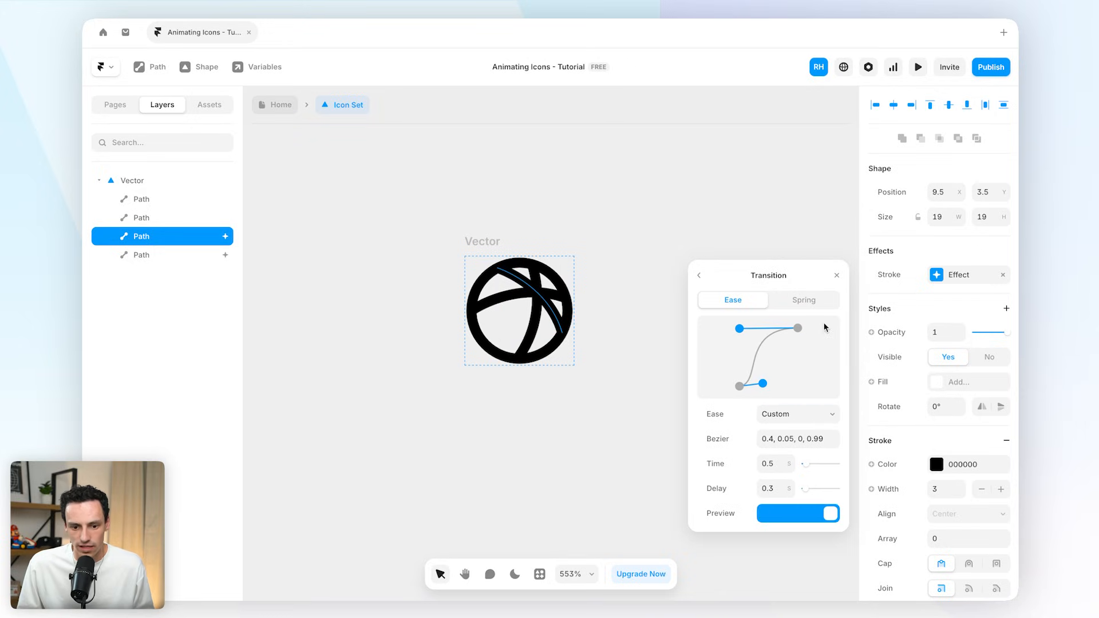
{"action": "left_click", "coordinate": [918, 67]}
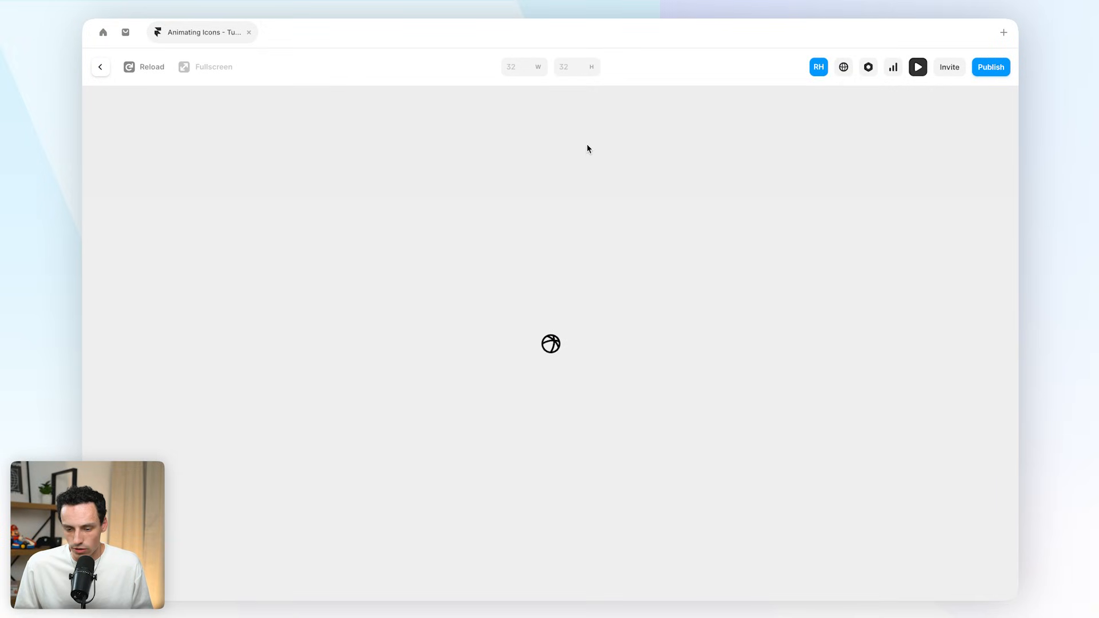
{"action": "left_click", "coordinate": [101, 67]}
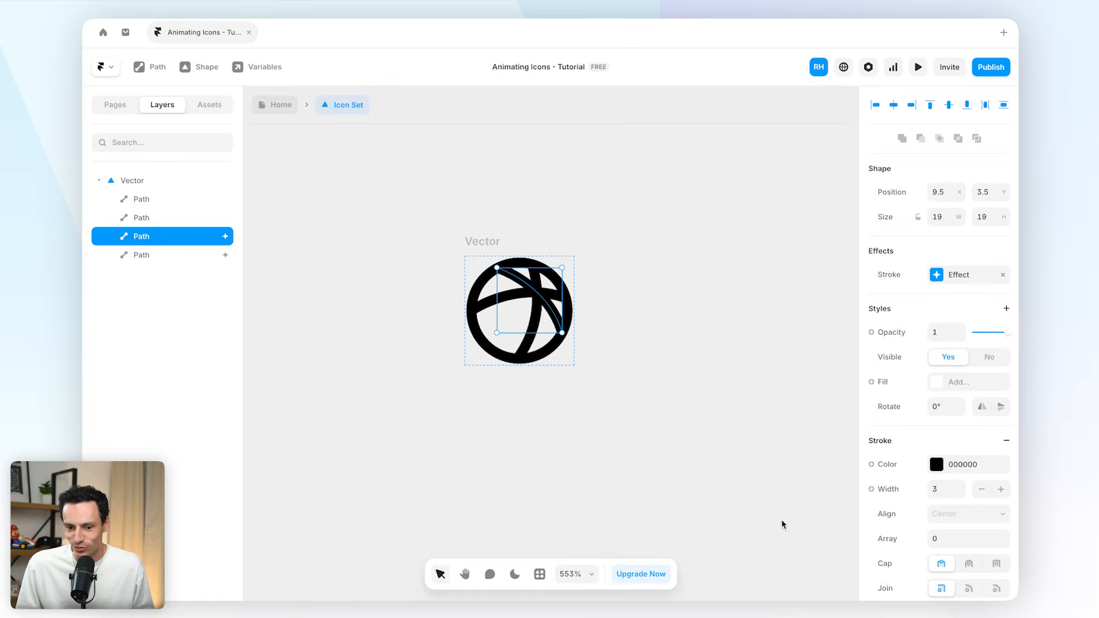
Set the delay of the diagonal path's stroke transition to 0.4 s and preview the icon animation.
{"action": "left_click", "coordinate": [935, 274]}
{"action": "left_click", "coordinate": [782, 403]}
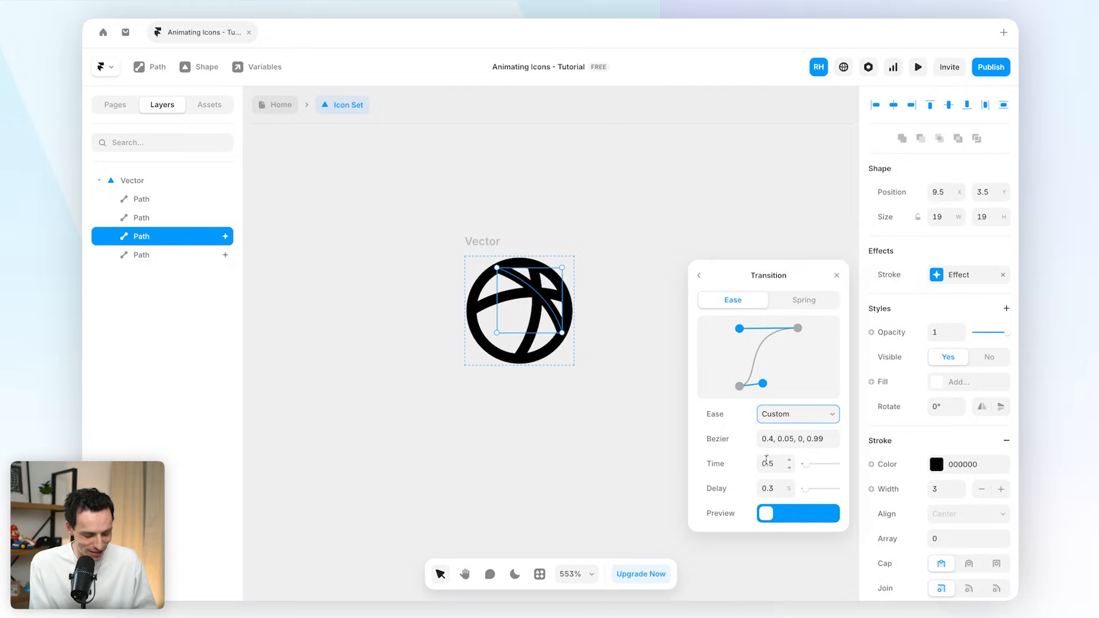
{"action": "left_click", "coordinate": [770, 488]}
{"action": "type", "text": "0.4"}
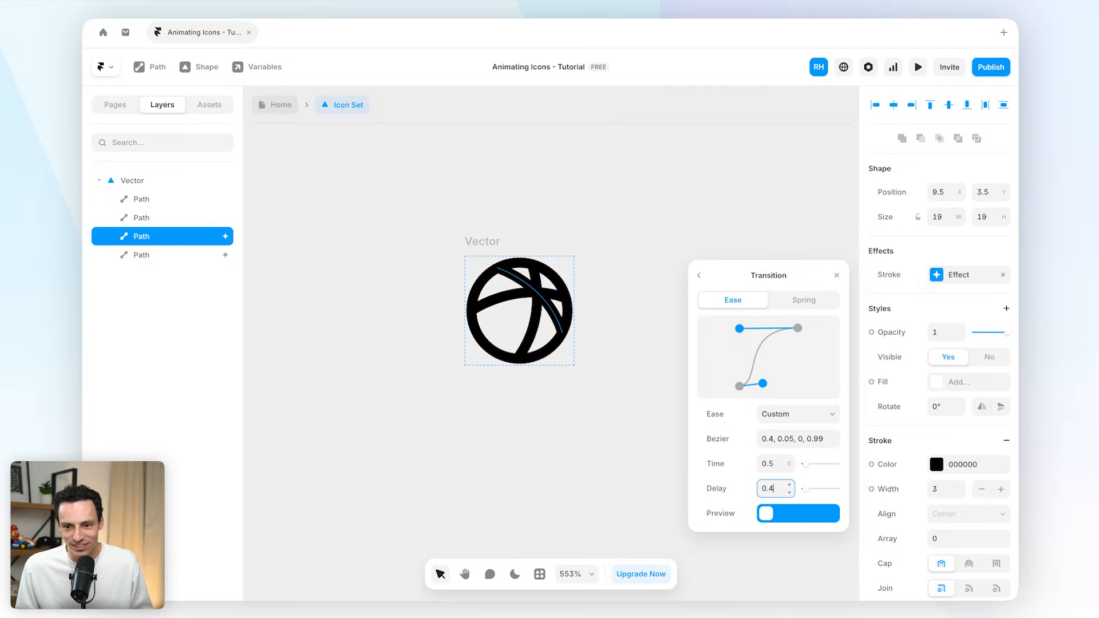
{"action": "left_click", "coordinate": [917, 68]}
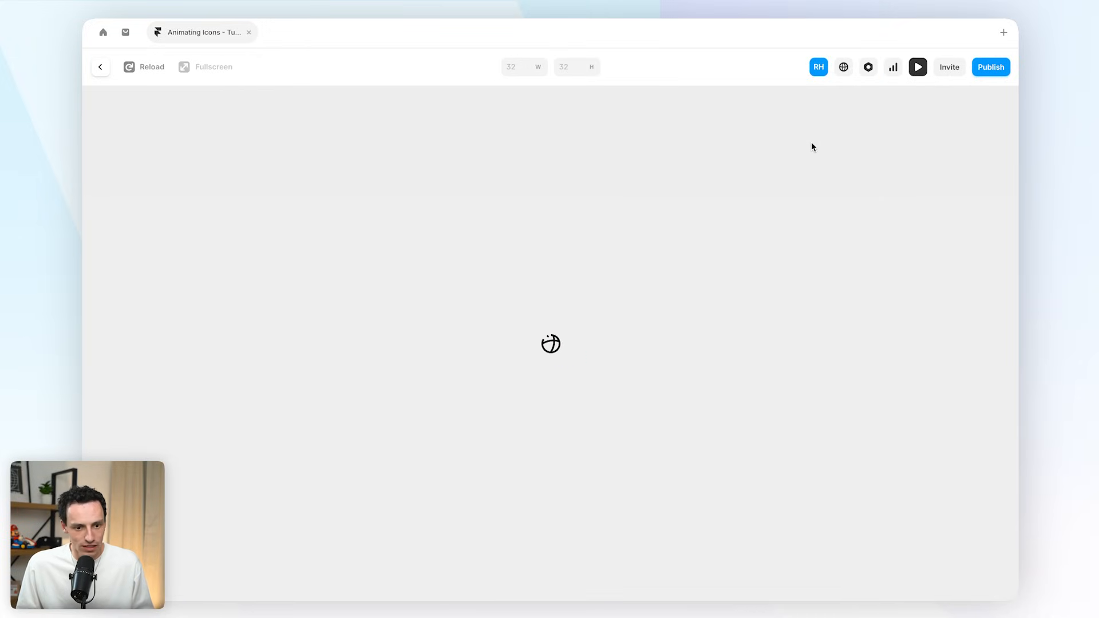
{"action": "left_click", "coordinate": [100, 67]}
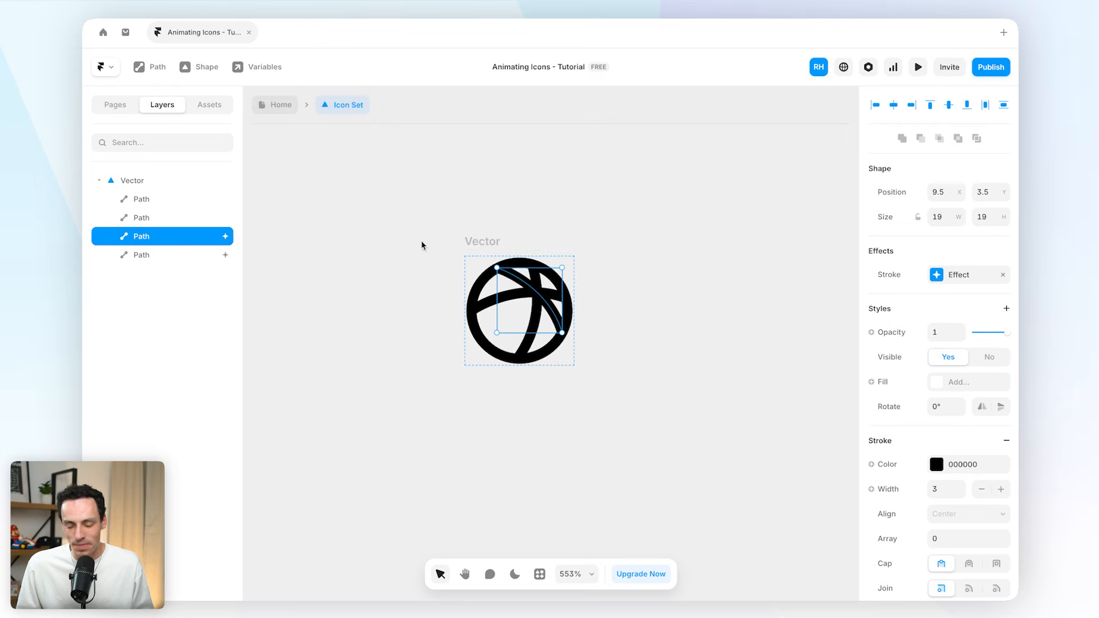
Copy the diagonal path's effects and paste them onto both the horizontal and vertical curved paths.
{"action": "right_click", "coordinate": [179, 239]}
{"action": "mouse_move", "coordinate": [245, 304]}
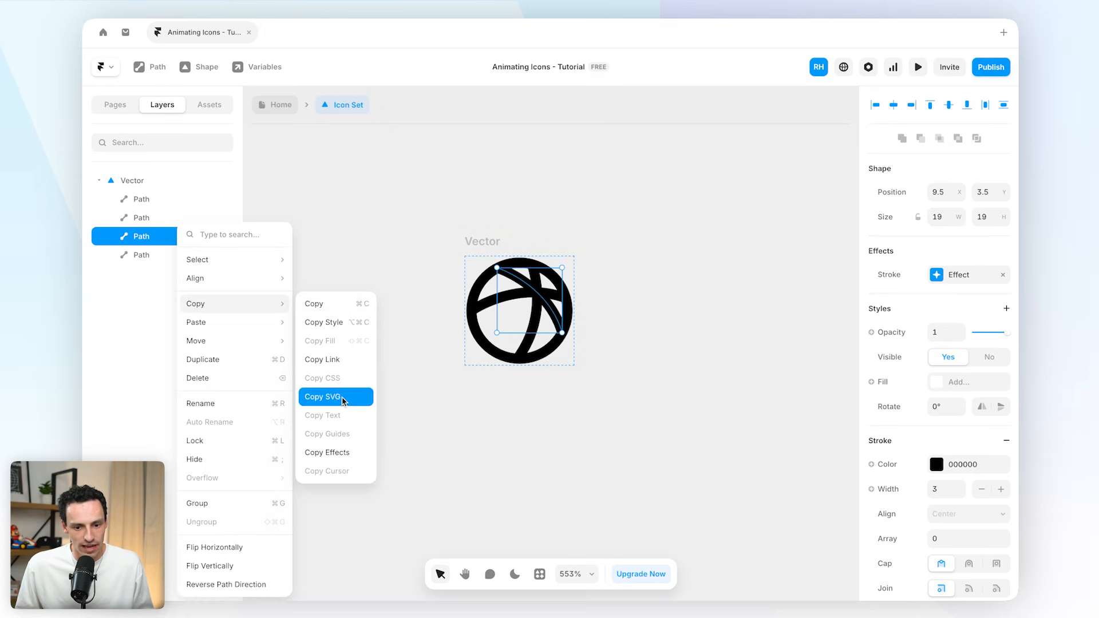
{"action": "left_click", "coordinate": [328, 452]}
{"action": "left_click", "coordinate": [179, 218]}
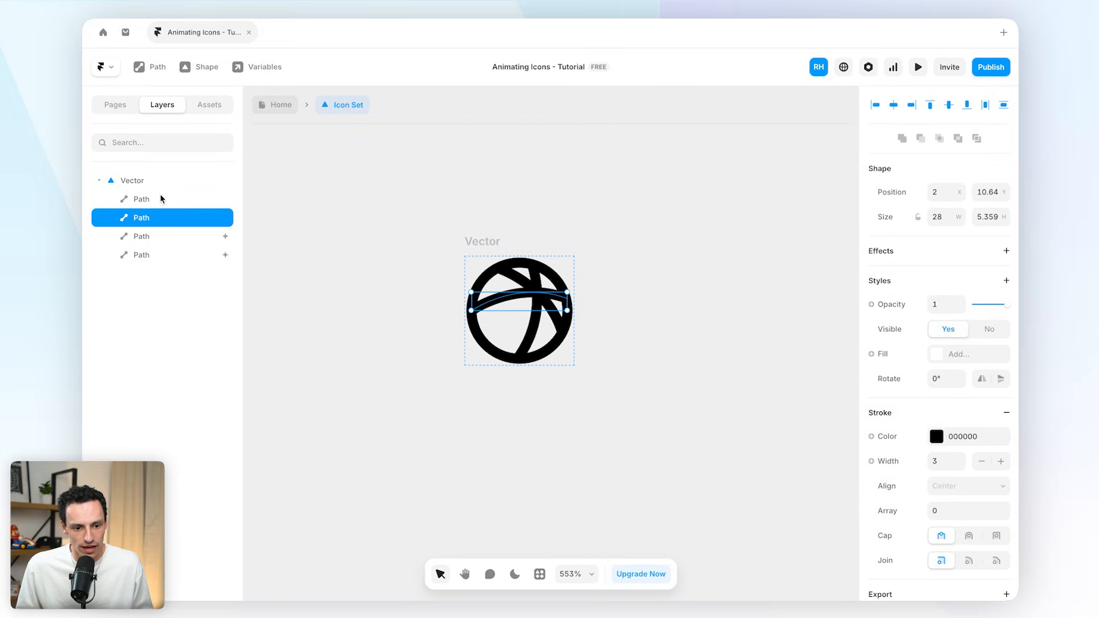
{"action": "left_click", "coordinate": [161, 199], "text": "shift"}
{"action": "right_click", "coordinate": [175, 207]}
{"action": "mouse_move", "coordinate": [245, 308]}
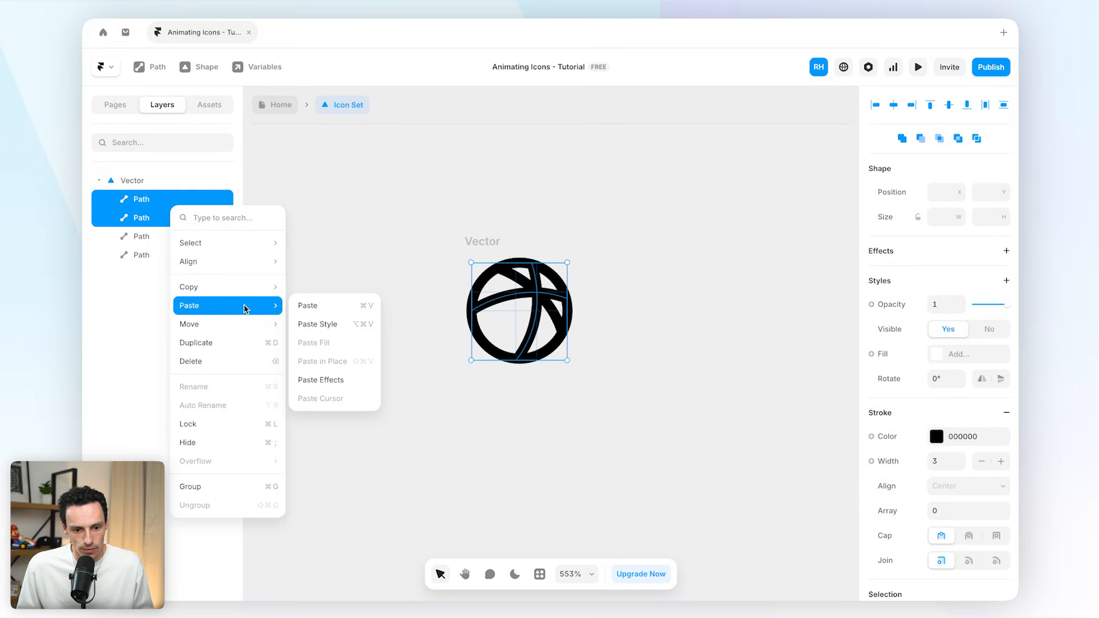
{"action": "left_click", "coordinate": [324, 380]}
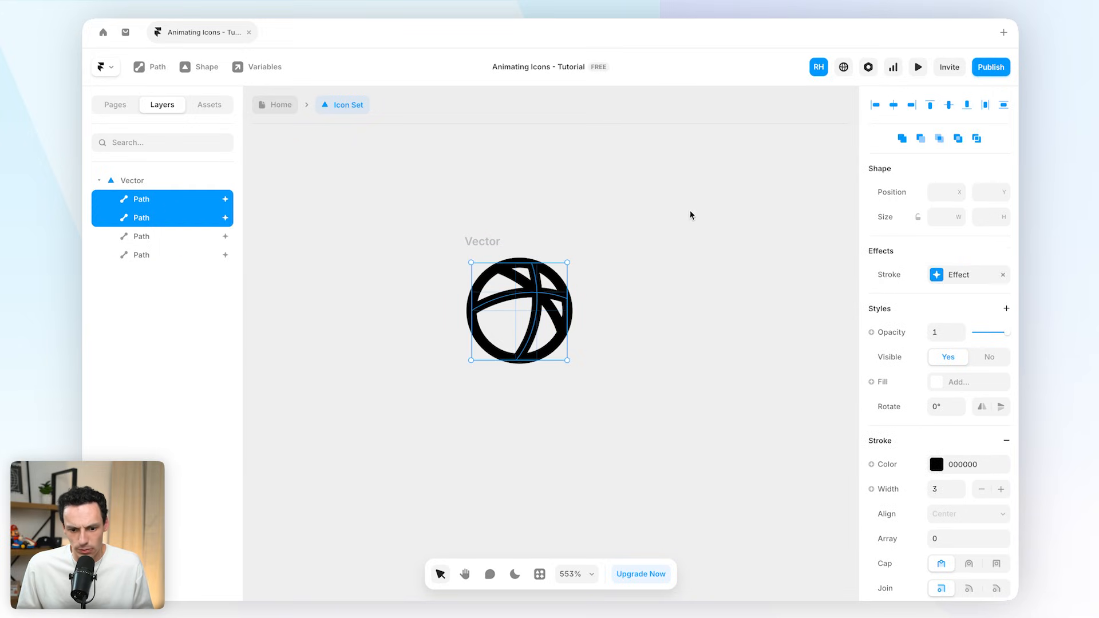
Preview the icon with the pasted stroke effects, replay the animation, and return to the editor.
{"action": "left_click", "coordinate": [918, 67]}
{"action": "left_click", "coordinate": [150, 66]}
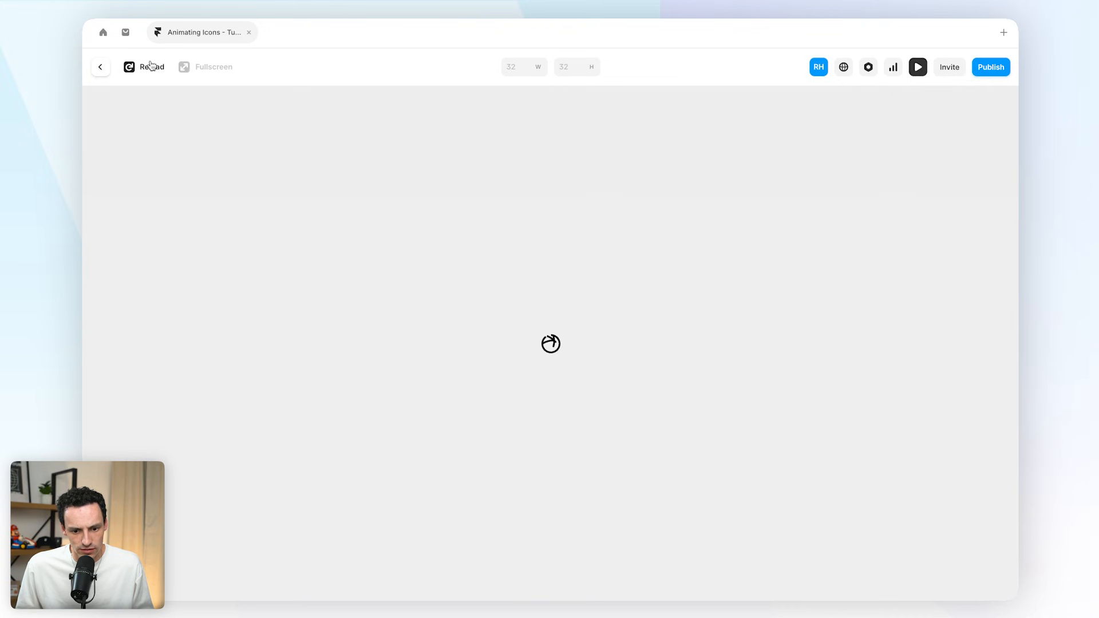
{"action": "left_click", "coordinate": [98, 70]}
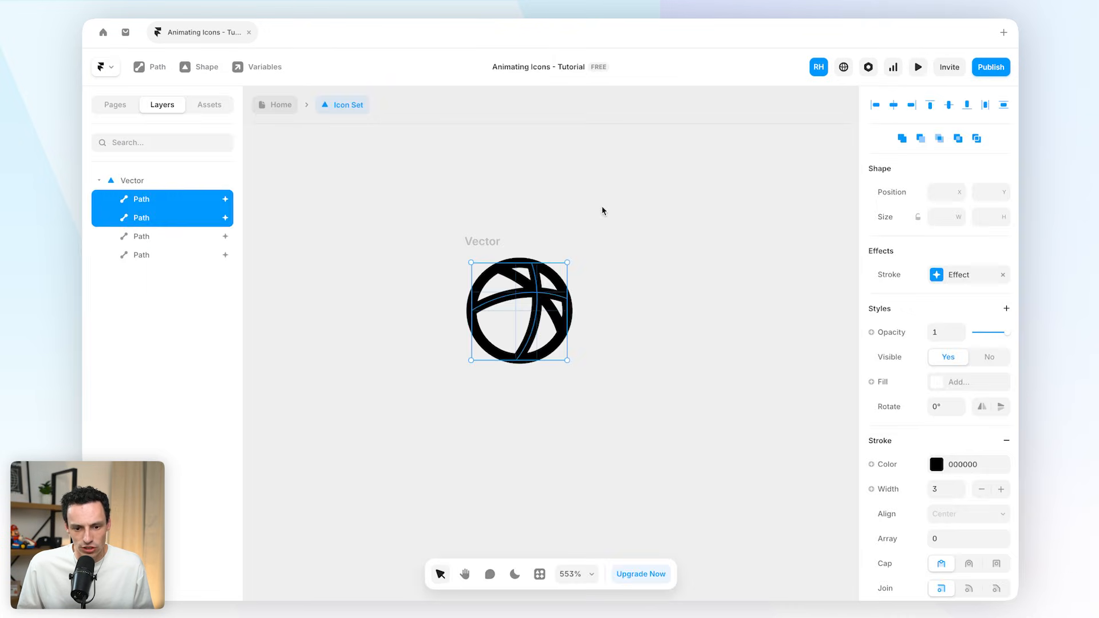
Set the delay of the horizontal curved path's stroke transition to 0.45 s.
{"action": "left_click", "coordinate": [180, 219]}
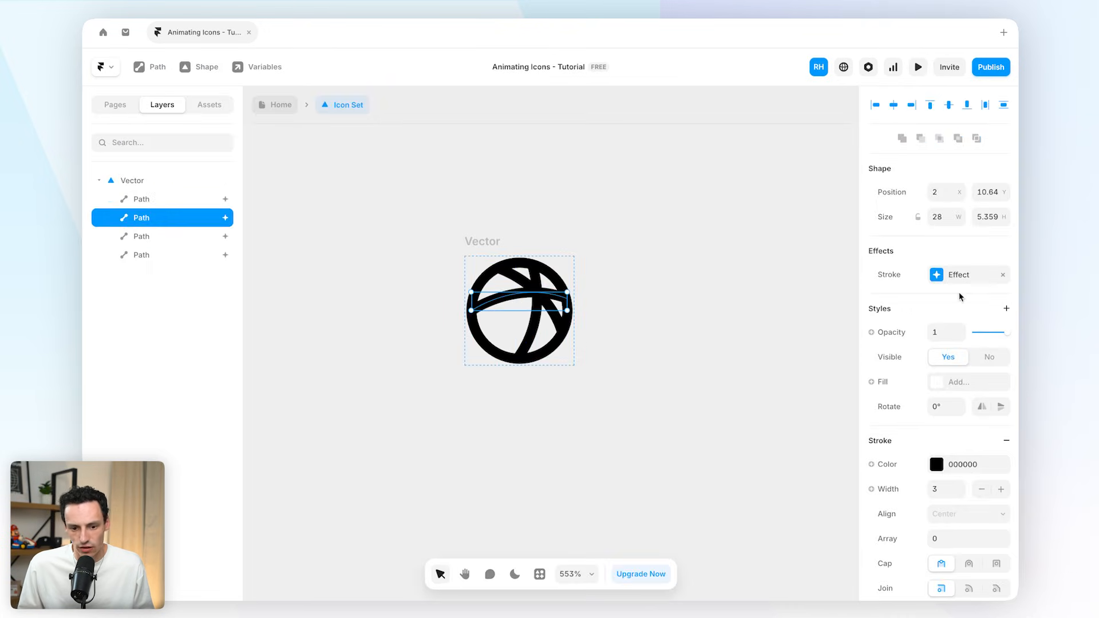
{"action": "left_click", "coordinate": [947, 284]}
{"action": "left_click", "coordinate": [776, 408]}
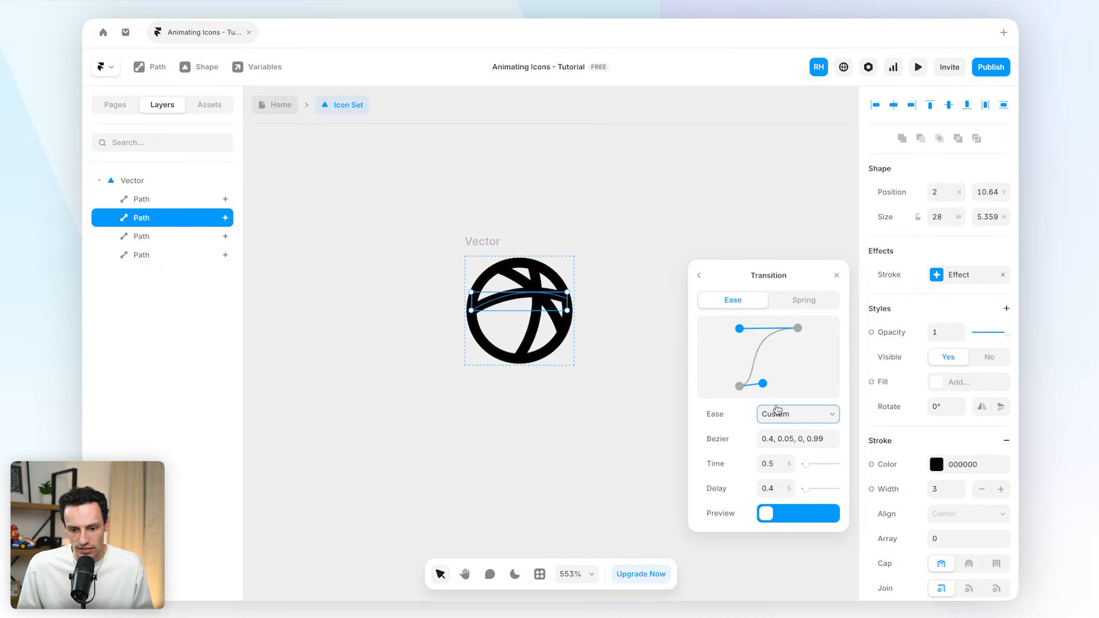
{"action": "left_click", "coordinate": [771, 489]}
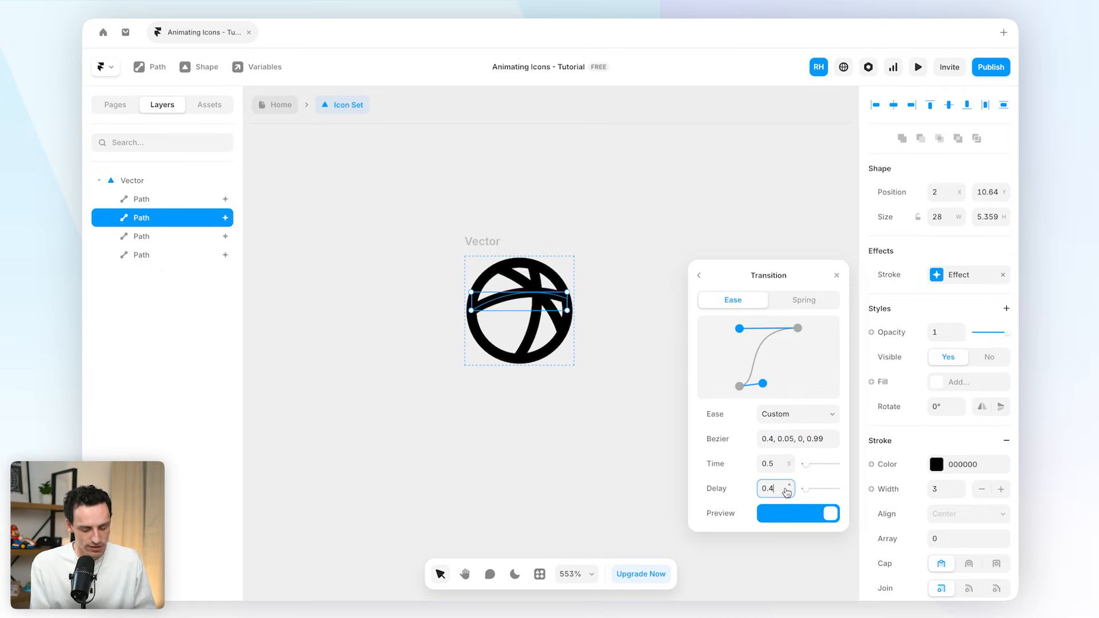
{"action": "type", "text": "5"}
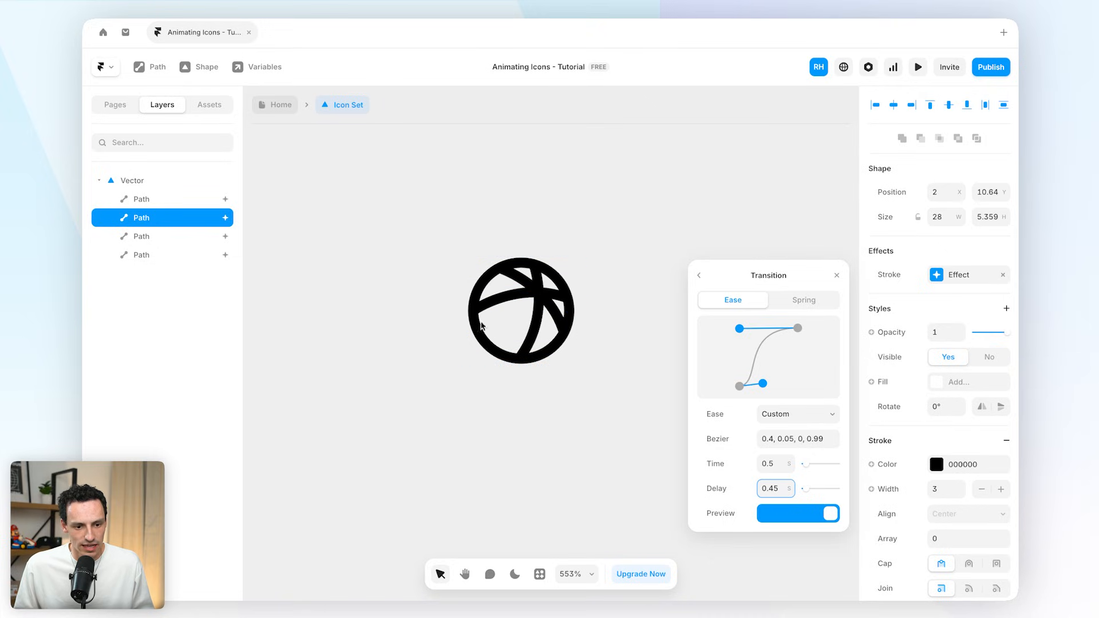
Set the delay of the vertical curved path's stroke transition to 0.5 s.
{"action": "left_click", "coordinate": [167, 206]}
{"action": "left_click", "coordinate": [774, 488]}
{"action": "key", "text": "BackSpace"}
{"action": "type", "text": "5"}
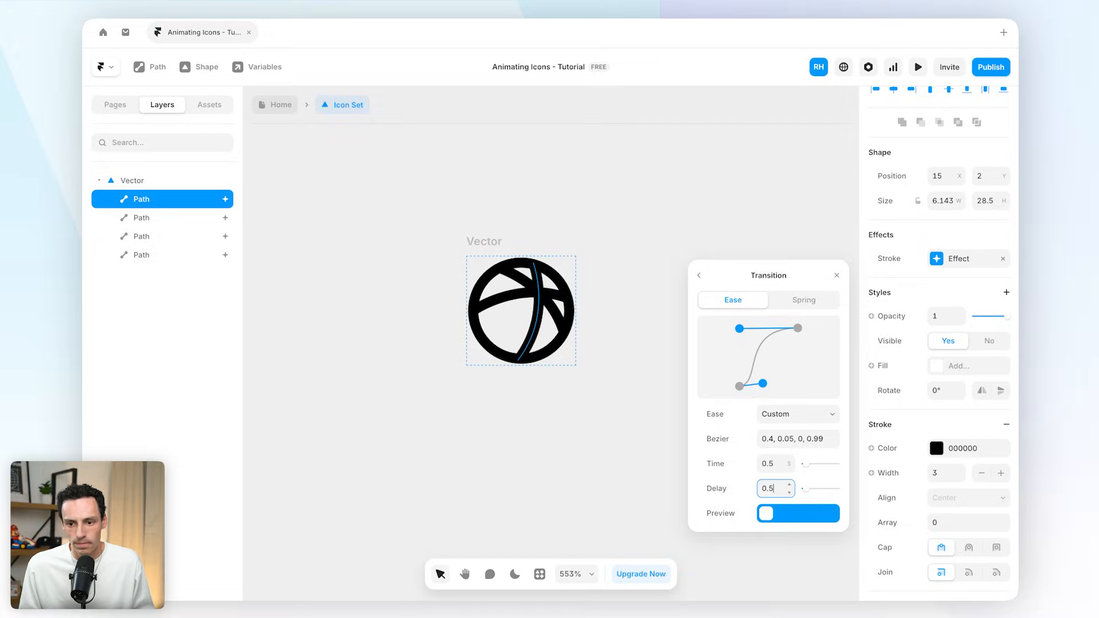
Preview the icon with the staggered delays, replay the animation, and return to the editor.
{"action": "left_click", "coordinate": [918, 67]}
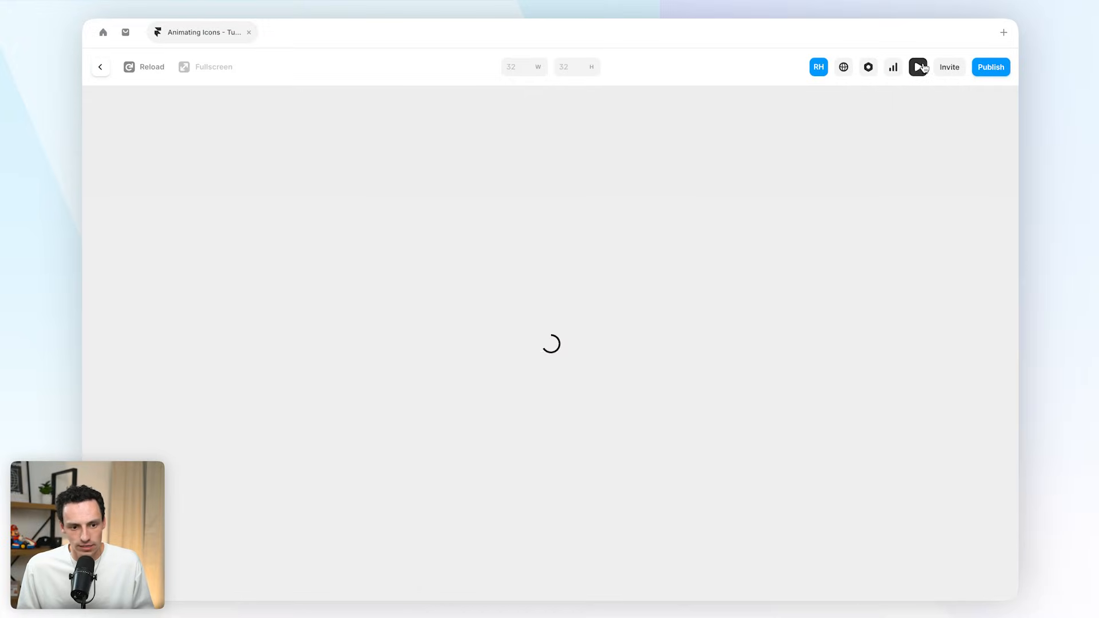
{"action": "left_click", "coordinate": [154, 67]}
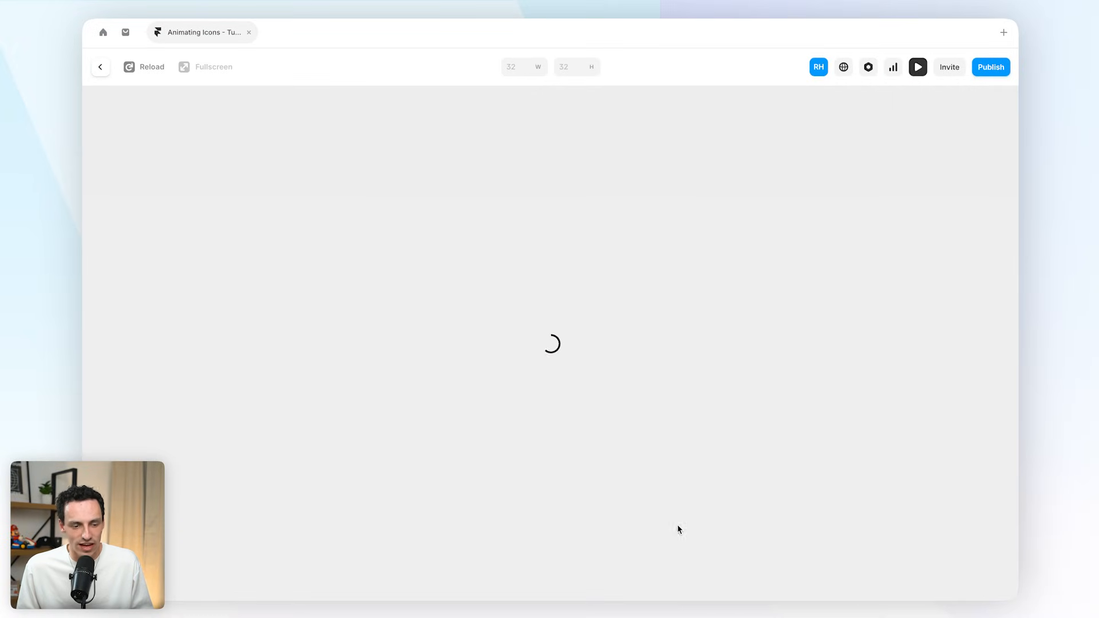
{"action": "left_click", "coordinate": [101, 67]}
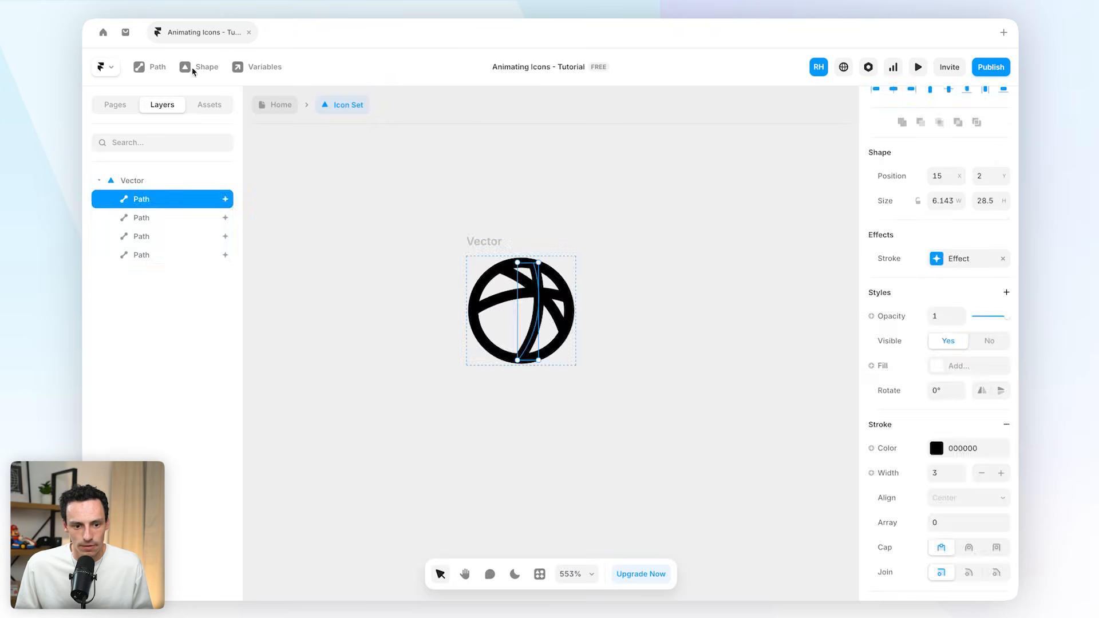
{"action": "scroll", "coordinate": [551, 349], "scroll_direction": "up", "scroll_amount": 5}
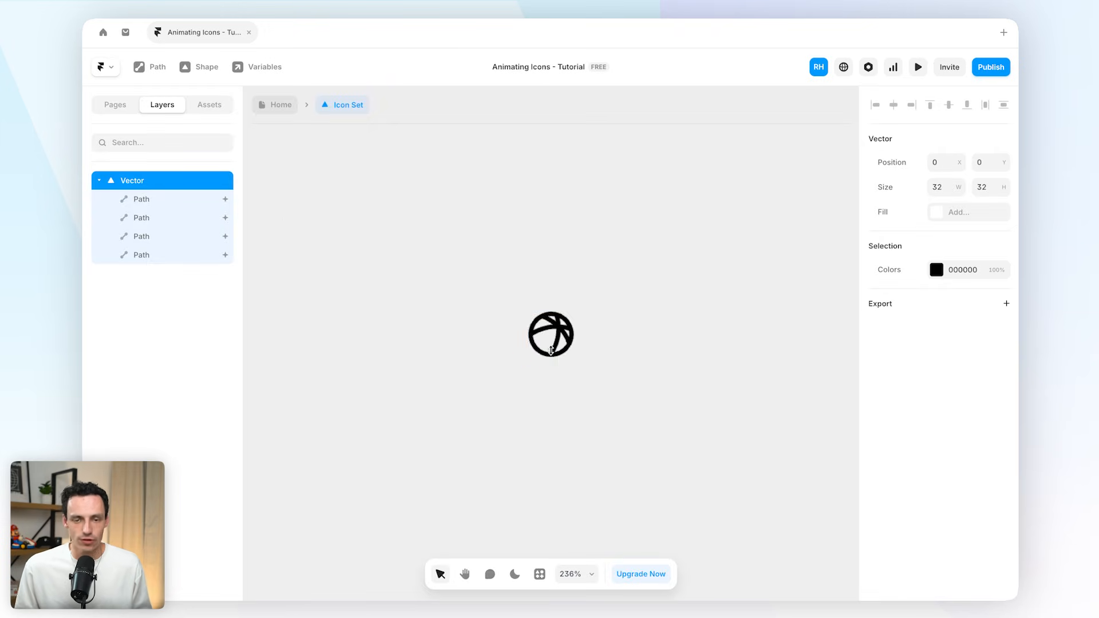
{"action": "left_click", "coordinate": [338, 191]}
{"action": "left_click", "coordinate": [137, 176]}
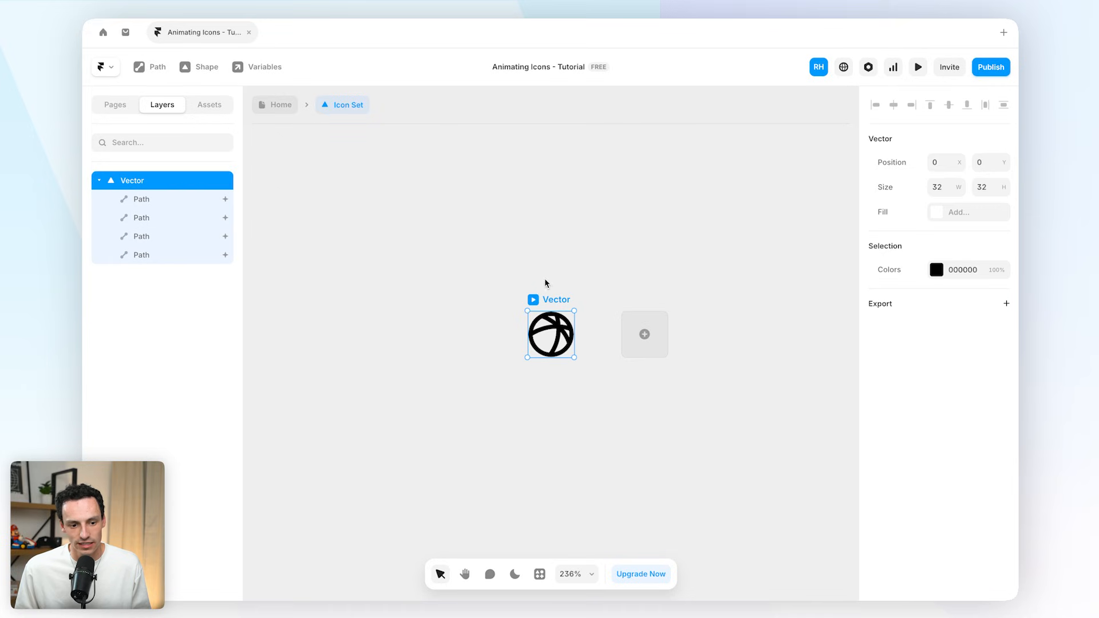
{"action": "left_click", "coordinate": [194, 201]}
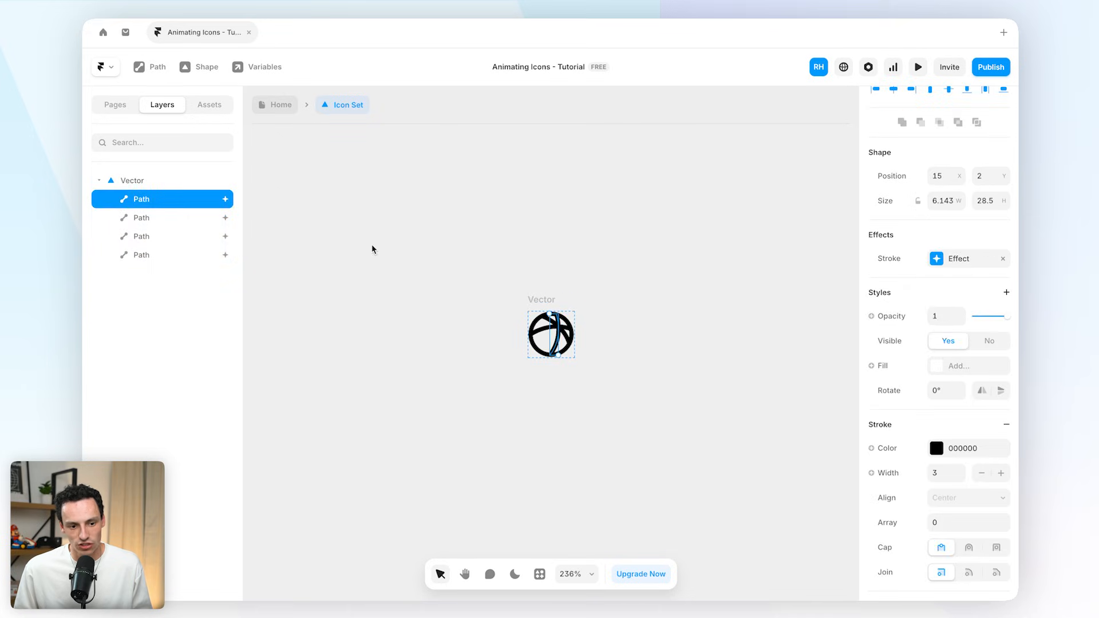
Create a variable named Color with default 000000 from the outer circle path's stroke color.
{"action": "left_click", "coordinate": [156, 254]}
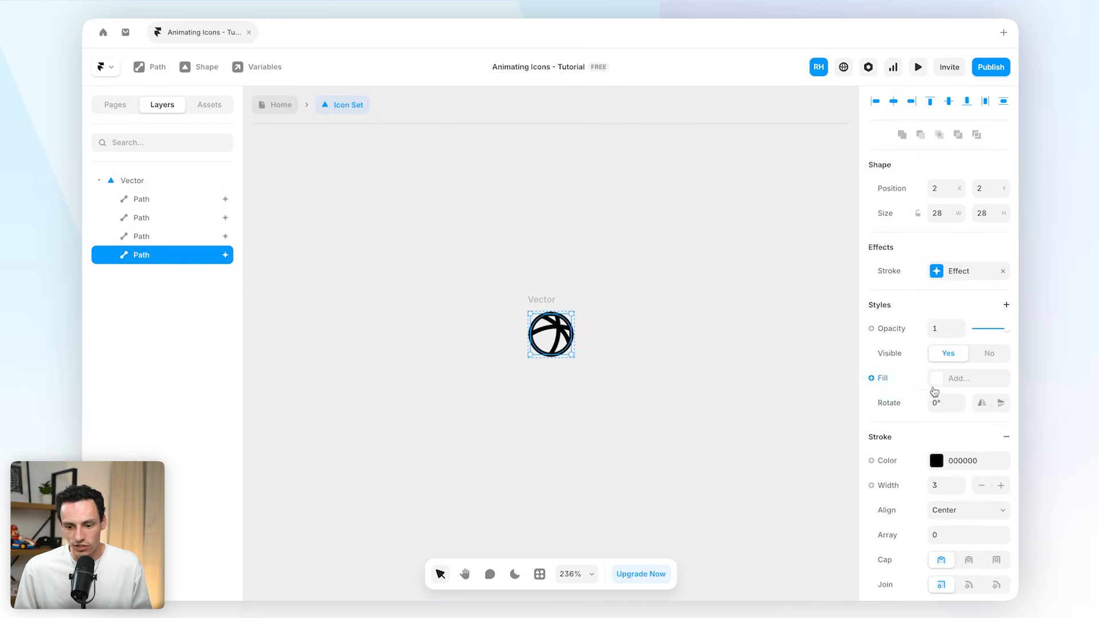
{"action": "scroll", "coordinate": [934, 391], "scroll_direction": "down", "scroll_amount": 1}
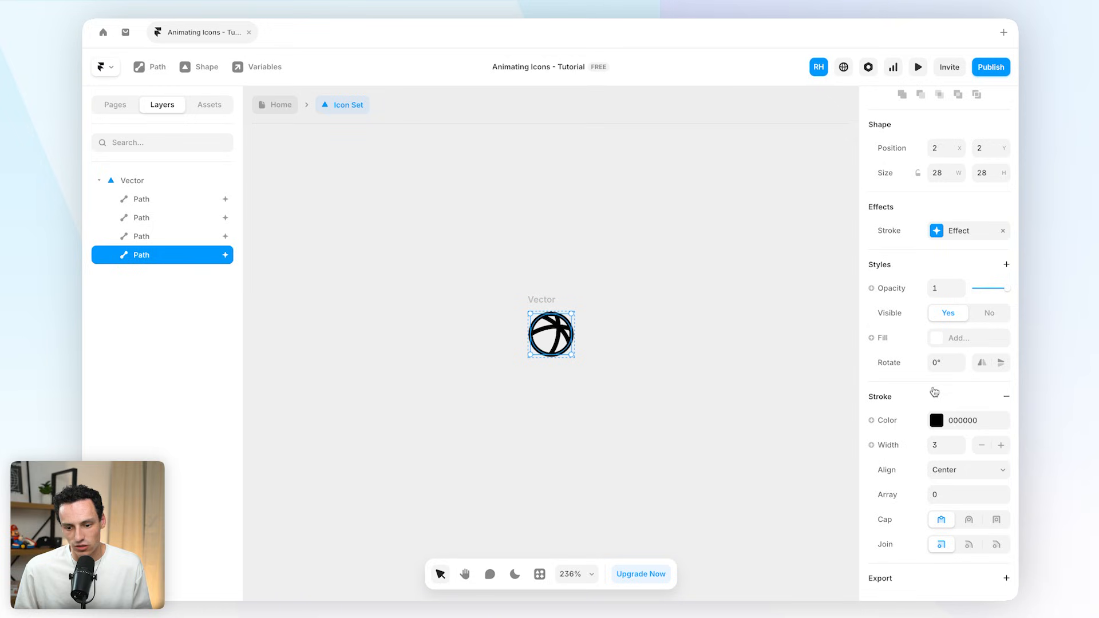
{"action": "left_click", "coordinate": [887, 422]}
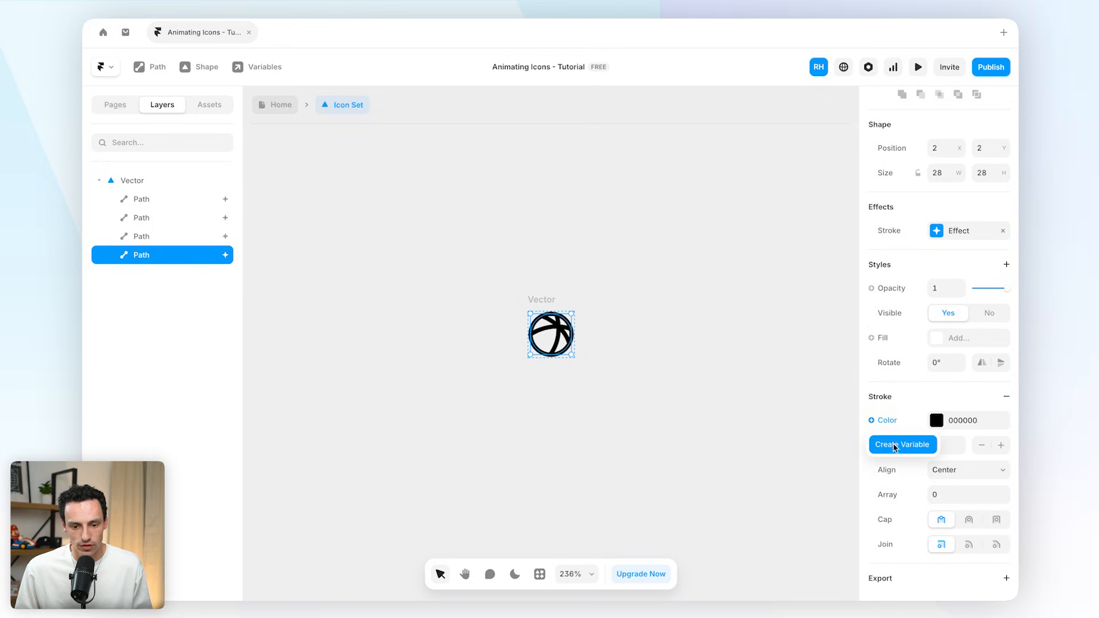
{"action": "left_click", "coordinate": [892, 447]}
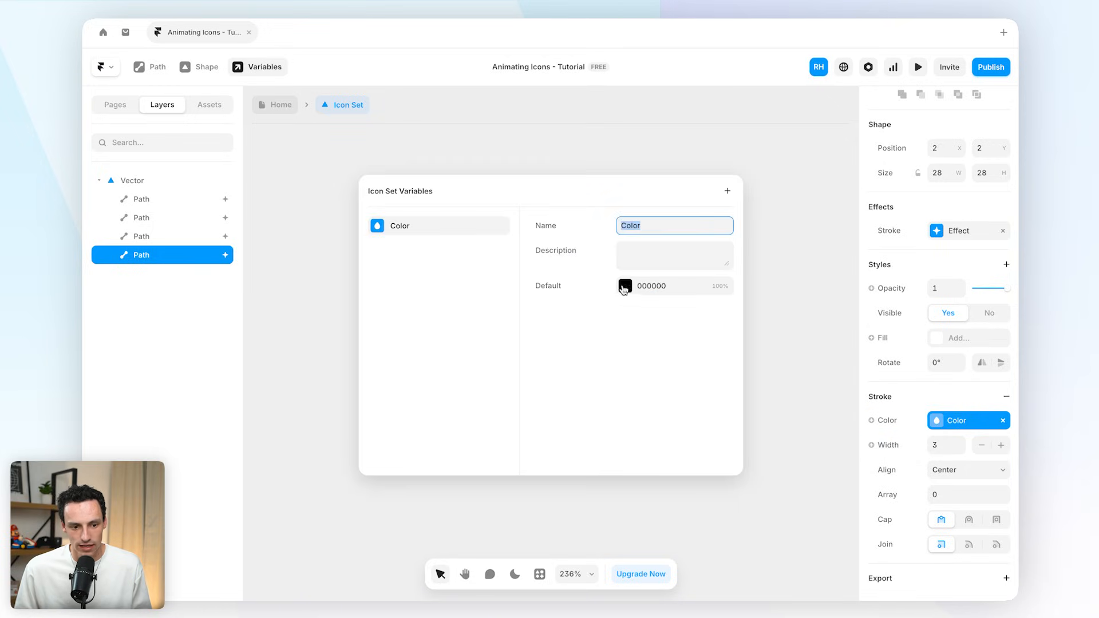
{"action": "left_click", "coordinate": [764, 294]}
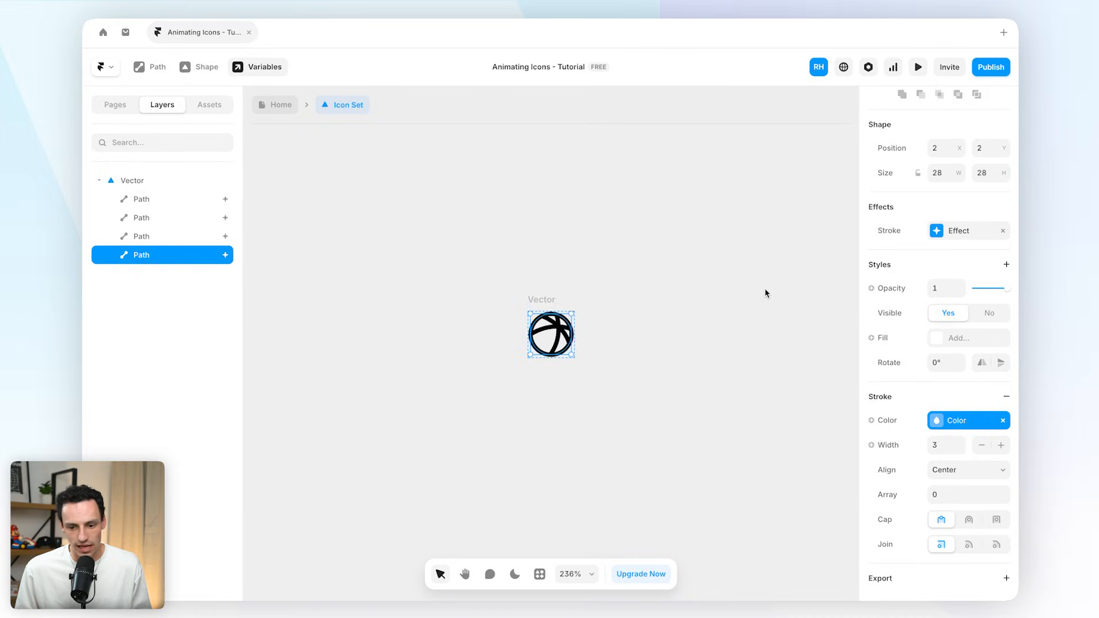
Assign the Color variable to the stroke color of the diagonal path and the horizontal curved path.
{"action": "left_click", "coordinate": [181, 237]}
{"action": "left_click", "coordinate": [886, 464]}
{"action": "mouse_move", "coordinate": [891, 508]}
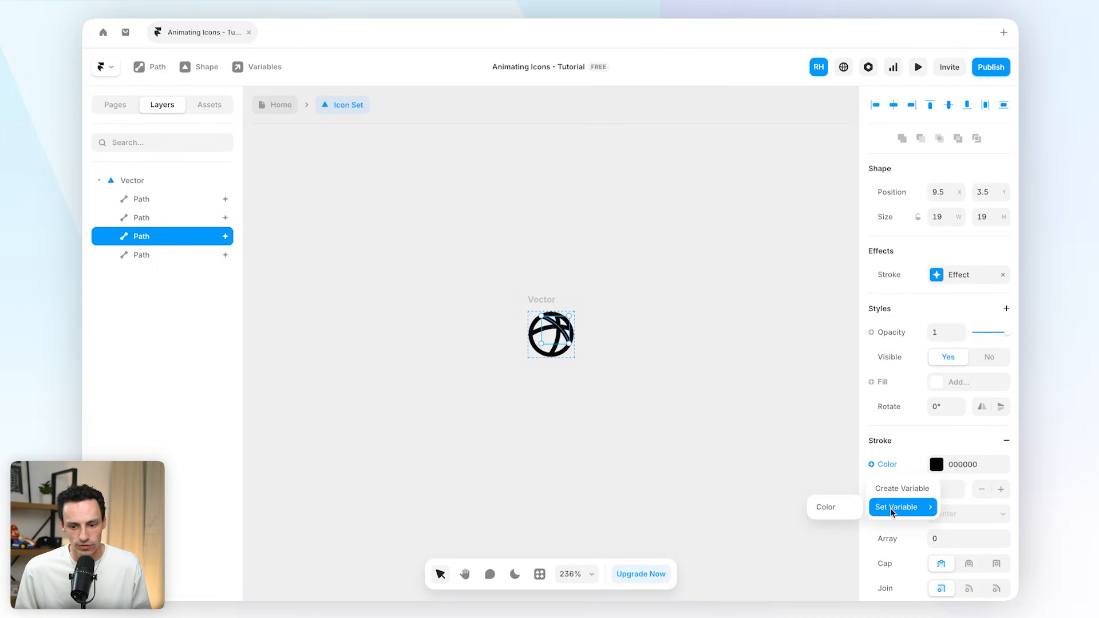
{"action": "left_click", "coordinate": [838, 507]}
{"action": "left_click", "coordinate": [173, 221]}
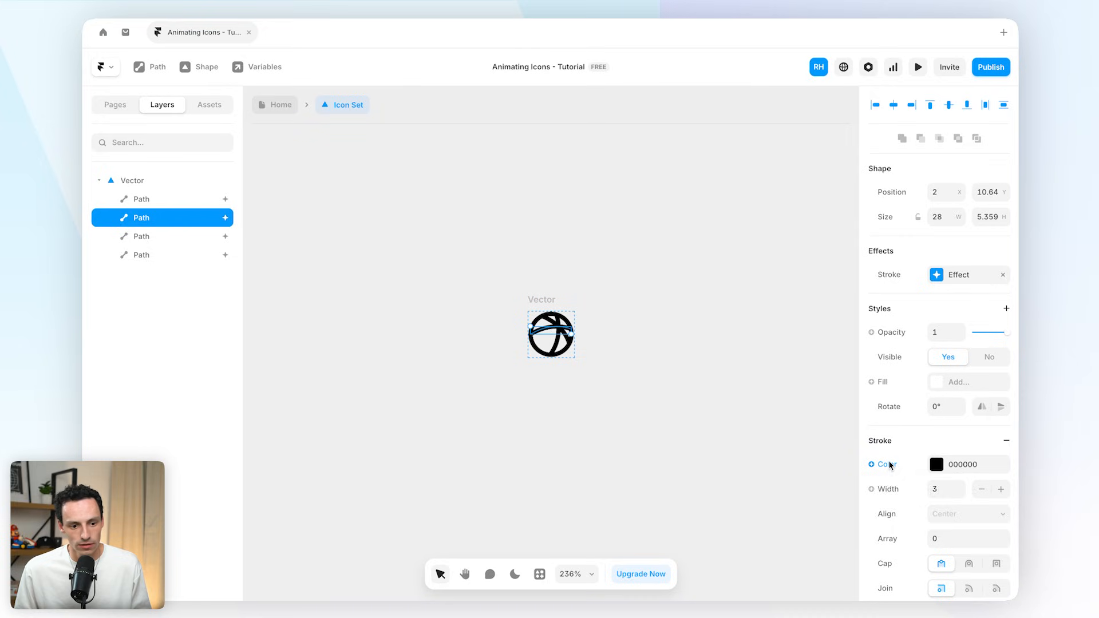
{"action": "left_click", "coordinate": [890, 466]}
{"action": "mouse_move", "coordinate": [892, 508]}
{"action": "left_click", "coordinate": [835, 507]}
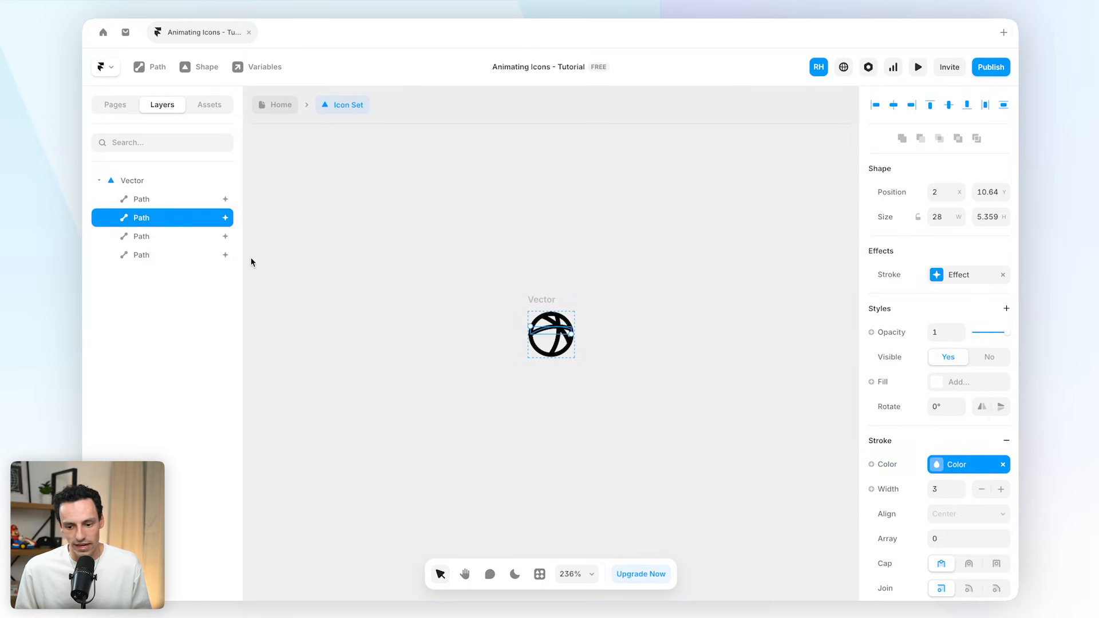
Assign the Color variable to the stroke color of the vertical curved path.
{"action": "left_click", "coordinate": [170, 203]}
{"action": "left_click", "coordinate": [884, 448]}
{"action": "mouse_move", "coordinate": [880, 488]}
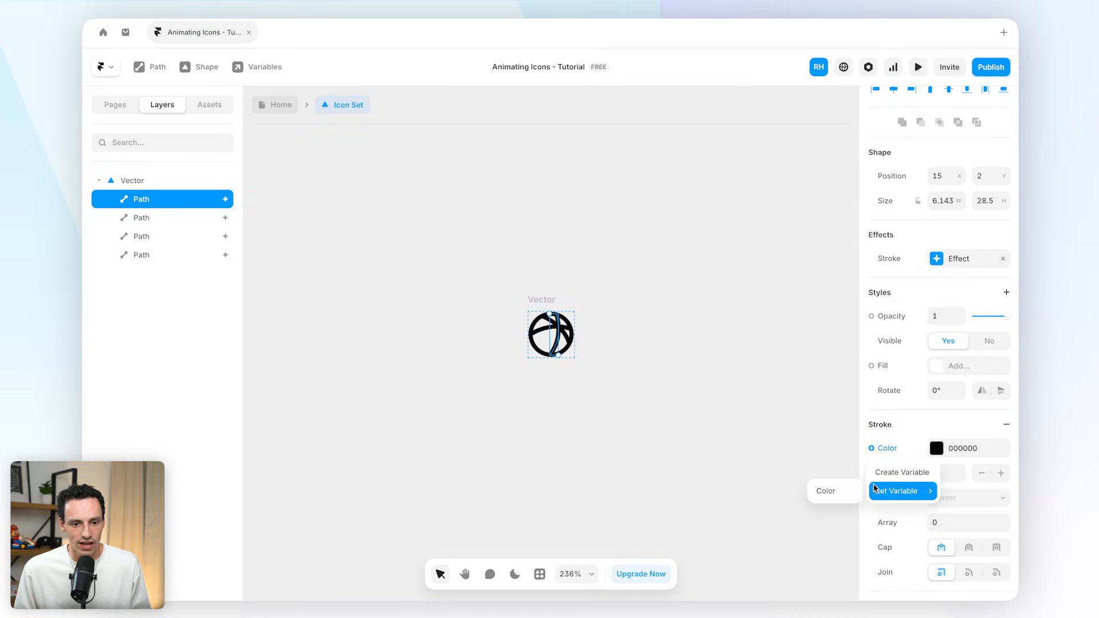
{"action": "left_click", "coordinate": [825, 491]}
Return to the Home page and move the beach ball icon into the Desktop frame below the Beach ball button.
{"action": "left_click", "coordinate": [279, 102]}
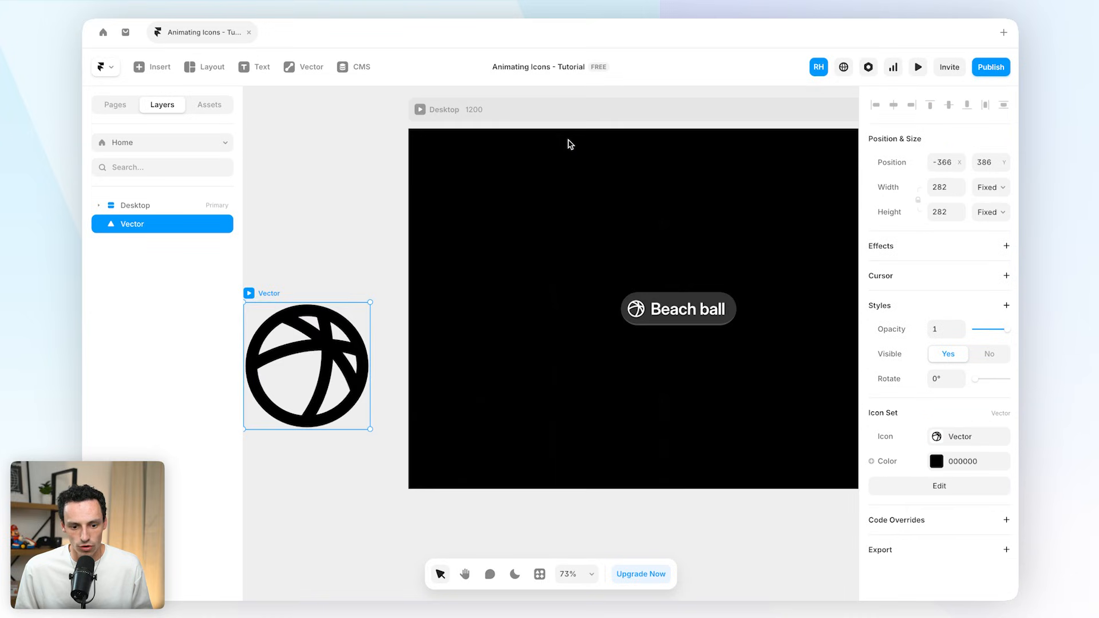
{"action": "scroll", "coordinate": [574, 265], "scroll_direction": "down", "scroll_amount": 2}
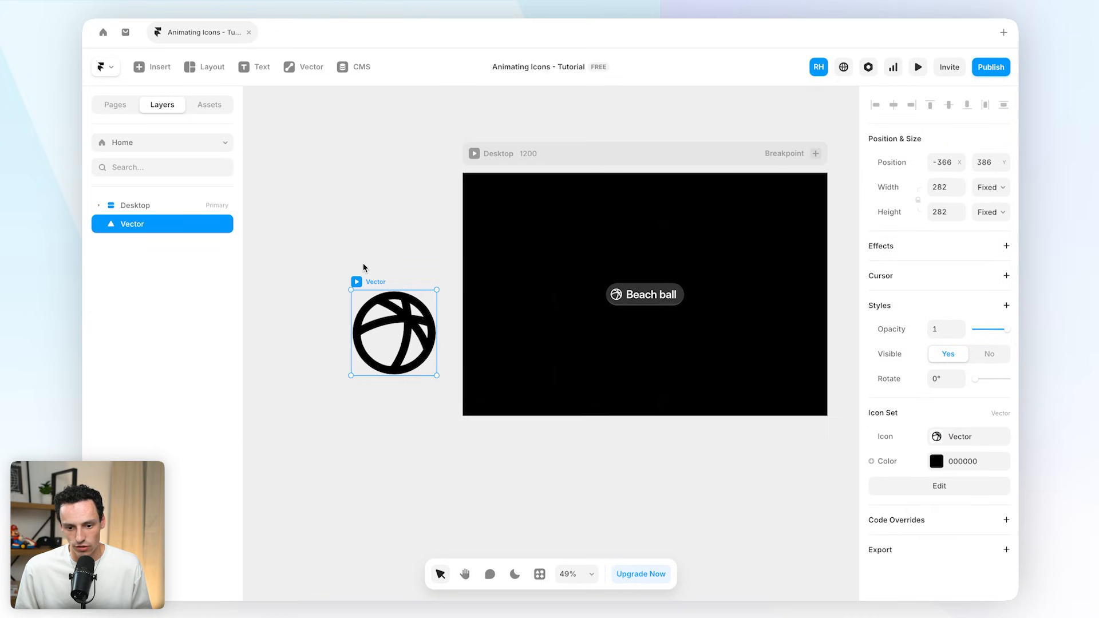
{"action": "left_click_drag", "start_coordinate": [399, 314], "coordinate": [666, 328]}
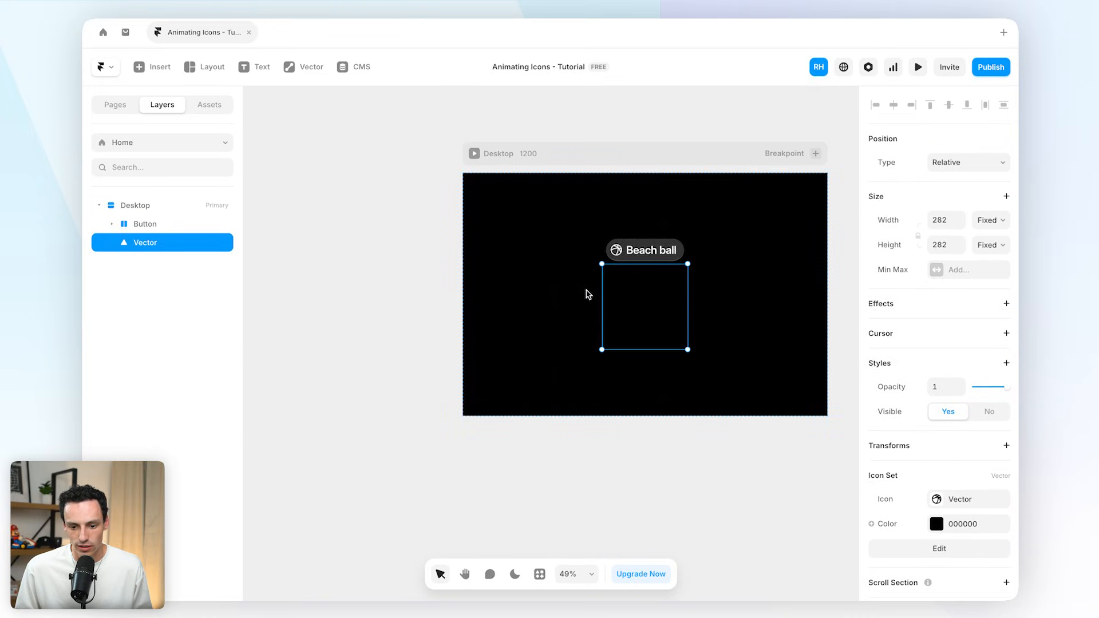
Set the placed icon's color to FFFFFF and shrink it to about 82 by 82.
{"action": "left_click", "coordinate": [939, 524]}
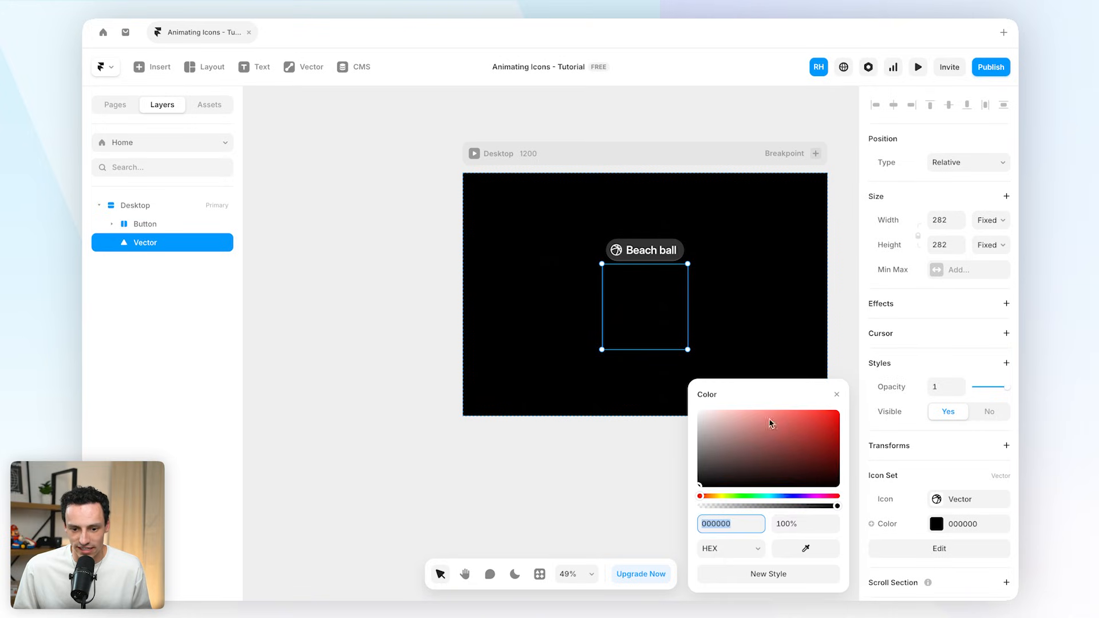
{"action": "type", "text": "ffffff"}
{"action": "key", "text": "Return"}
{"action": "left_click_drag", "start_coordinate": [688, 303], "coordinate": [657, 314]}
{"action": "left_click", "coordinate": [429, 240]}
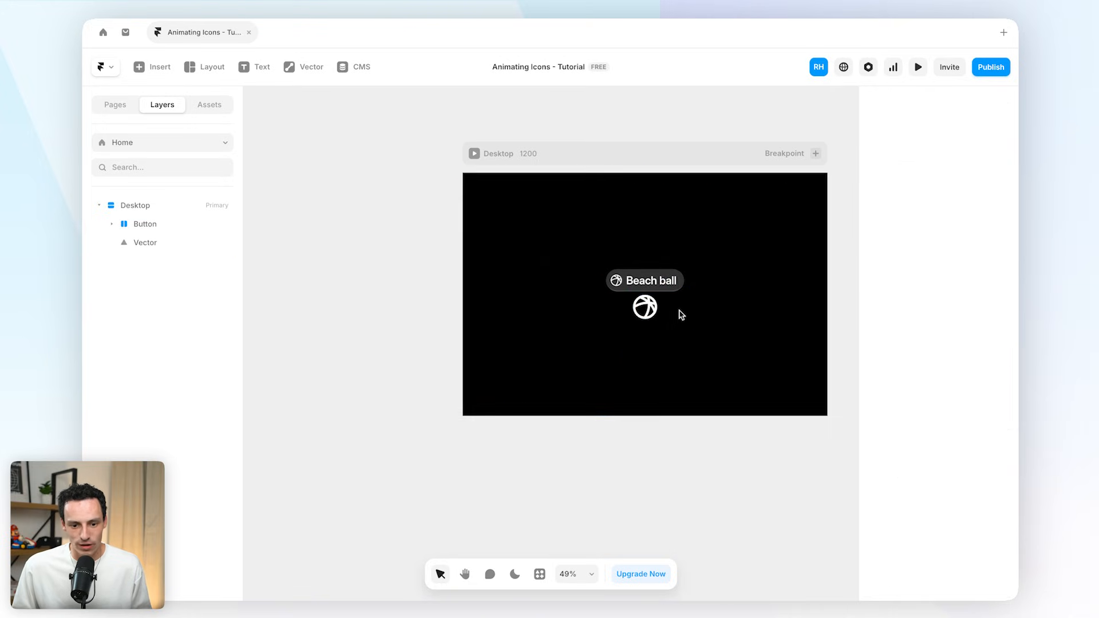
Preview the Desktop page, reload the preview twice to replay the icon animation, and return to the editor.
{"action": "scroll", "coordinate": [678, 311], "scroll_direction": "right", "scroll_amount": 1}
{"action": "scroll", "coordinate": [618, 281], "scroll_direction": "up", "scroll_amount": 4}
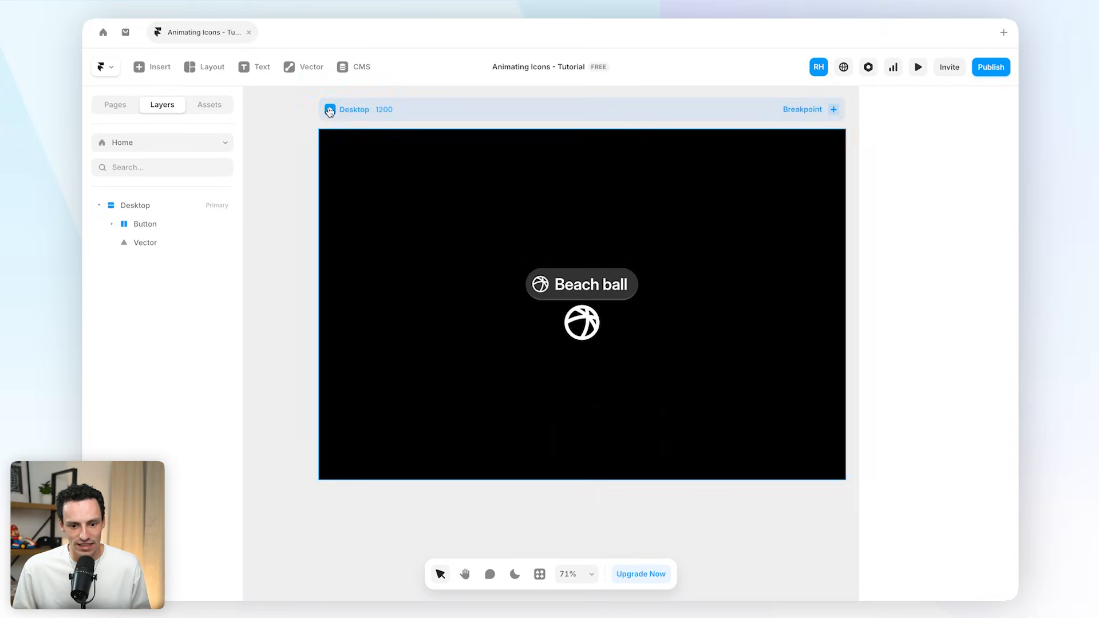
{"action": "left_click", "coordinate": [330, 110]}
{"action": "left_click", "coordinate": [139, 69]}
{"action": "left_click", "coordinate": [140, 70]}
{"action": "left_click", "coordinate": [100, 66]}
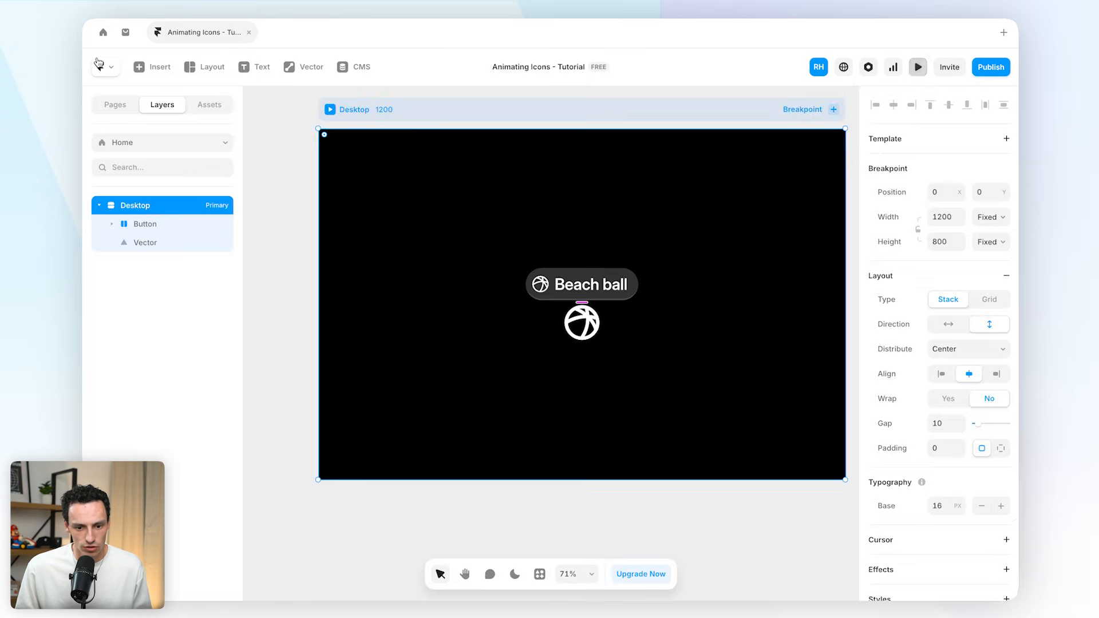
Set the stroke width of all four icon paths to 2 and return to the Home page.
{"action": "double_click", "coordinate": [582, 322]}
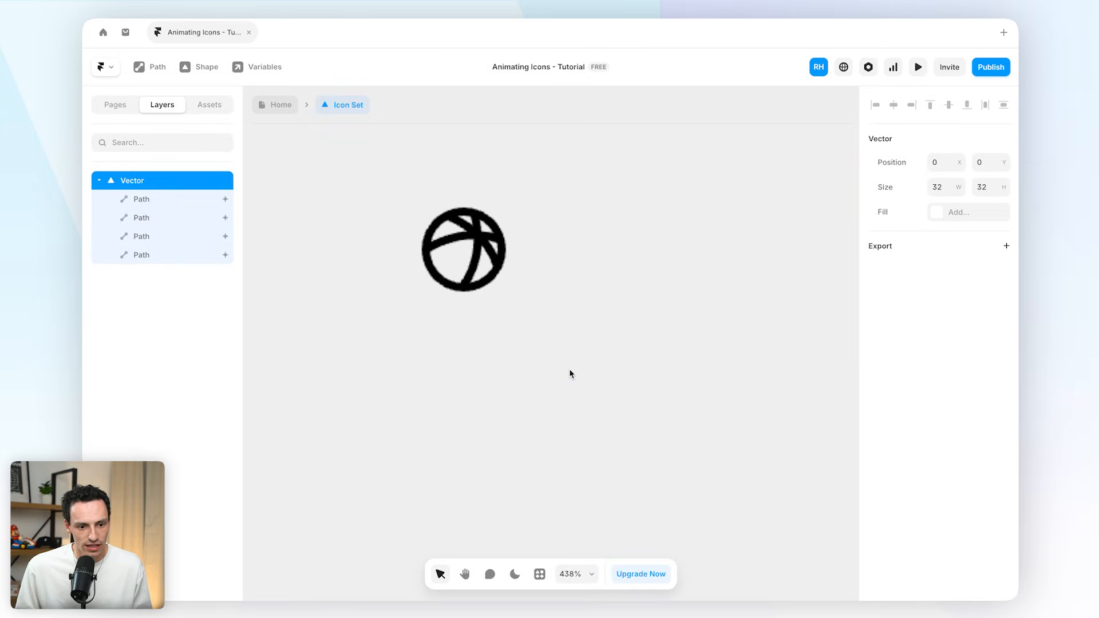
{"action": "left_click", "coordinate": [482, 254]}
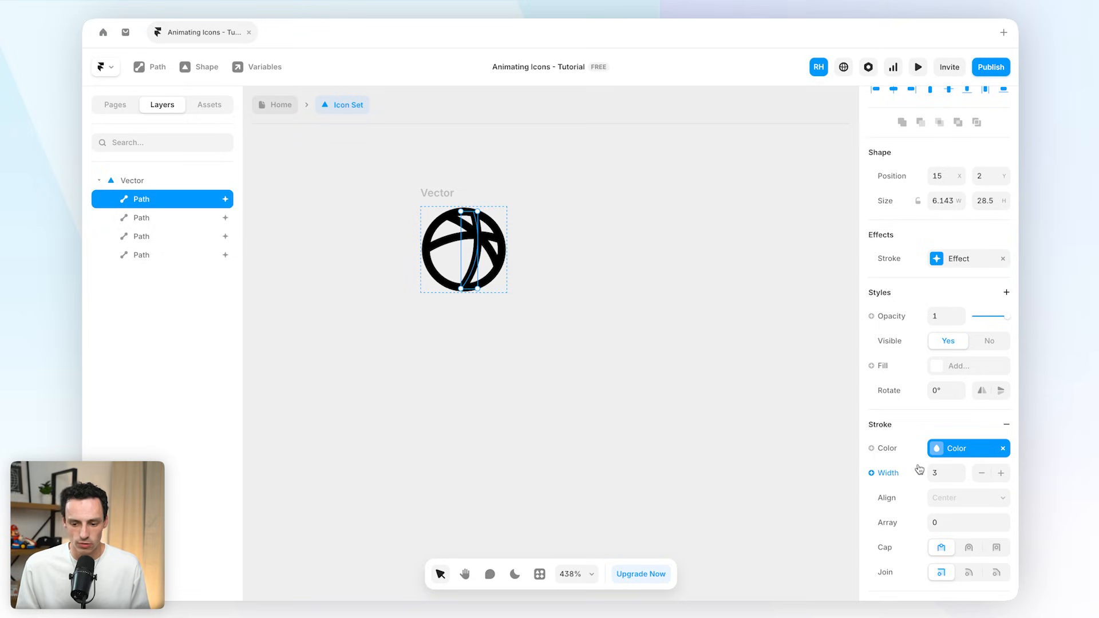
{"action": "left_click", "coordinate": [176, 256], "text": "shift"}
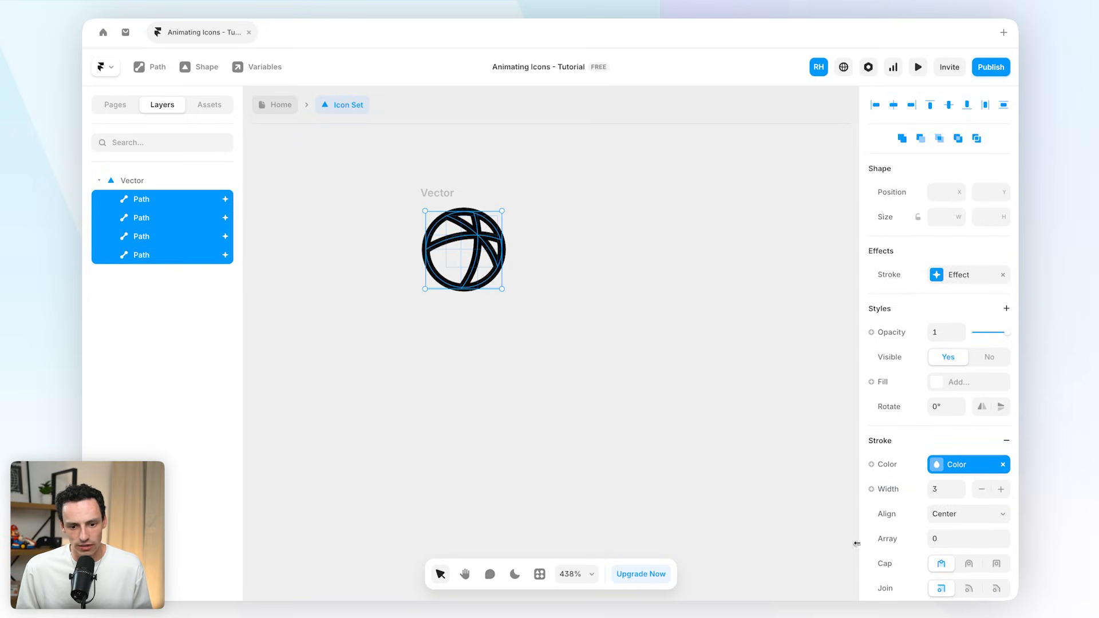
{"action": "left_click", "coordinate": [671, 325]}
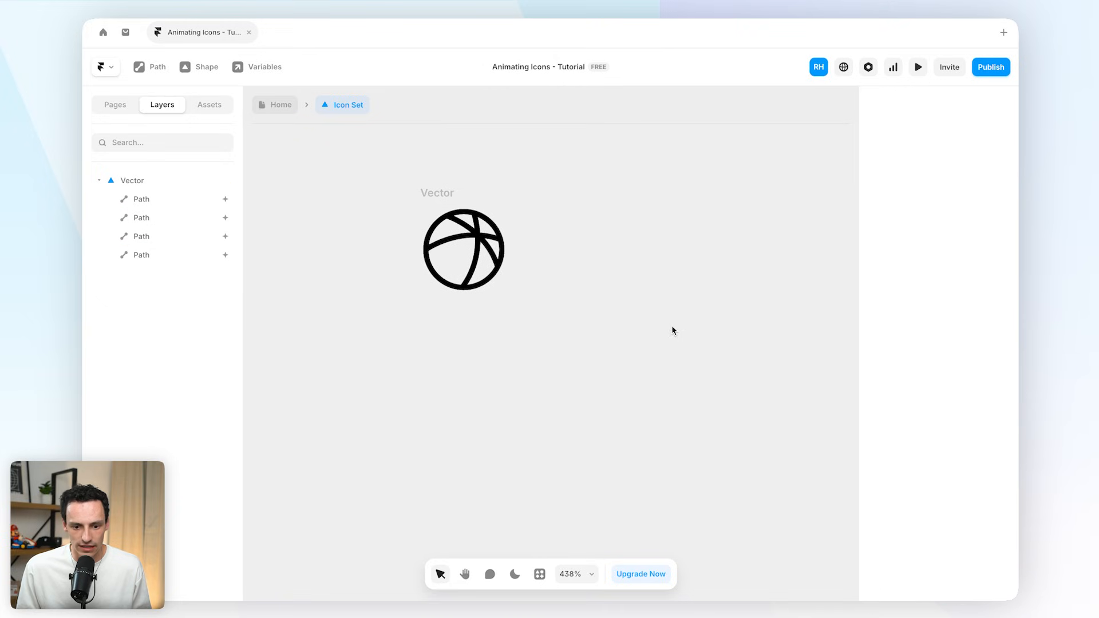
{"action": "left_click", "coordinate": [279, 104]}
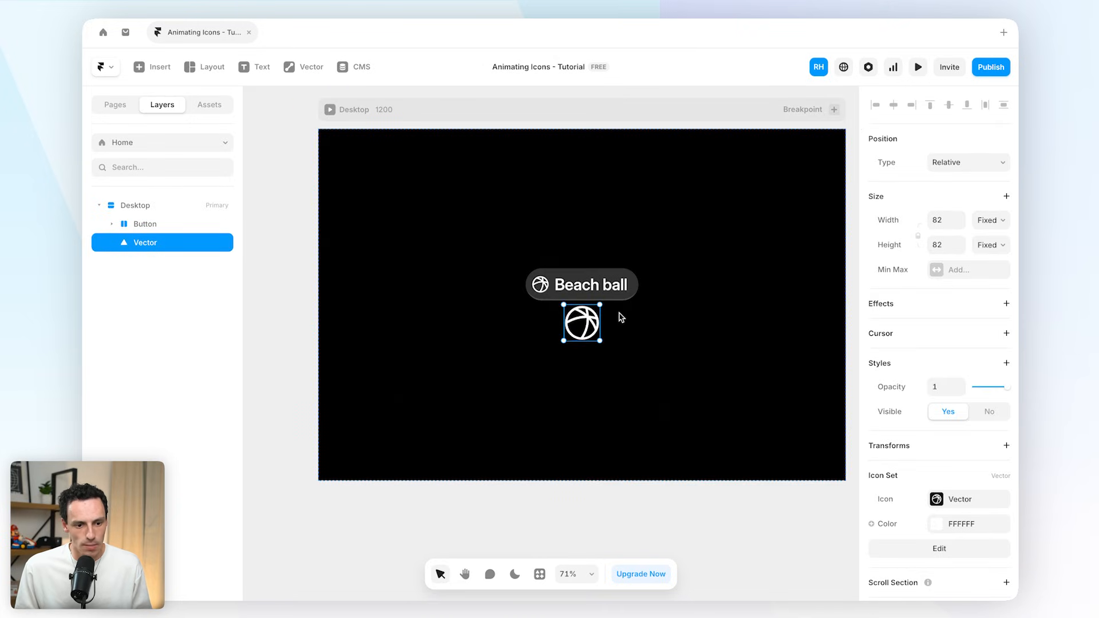
Place the animated vector icon inside the Button before its text and delete the old Join icon.
{"action": "scroll", "coordinate": [624, 317], "scroll_direction": "down", "scroll_amount": 1}
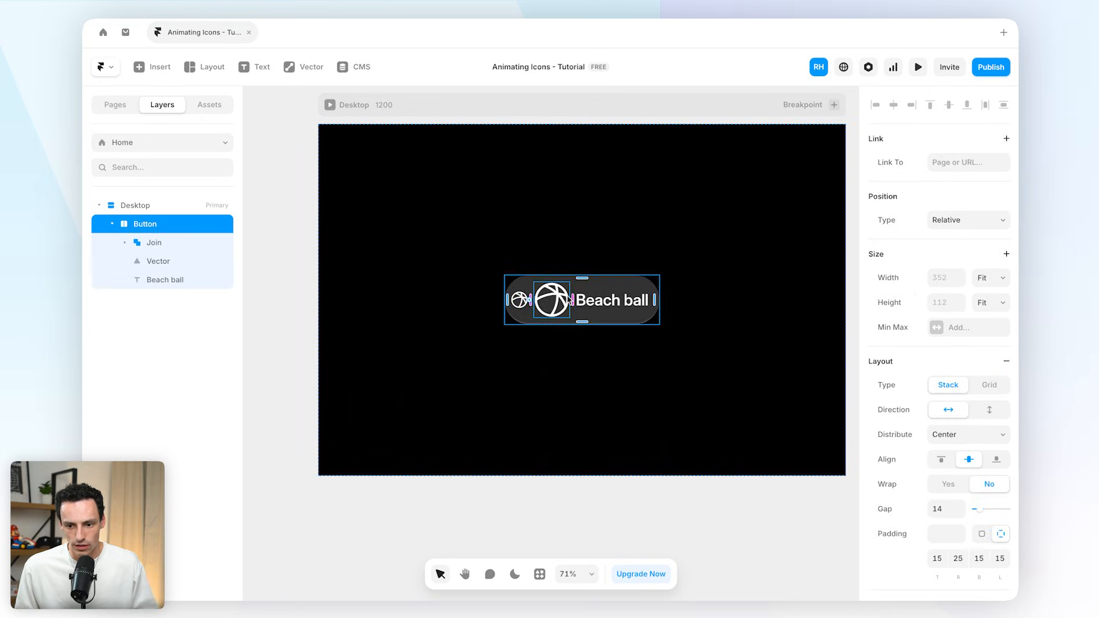
{"action": "left_click", "coordinate": [519, 299]}
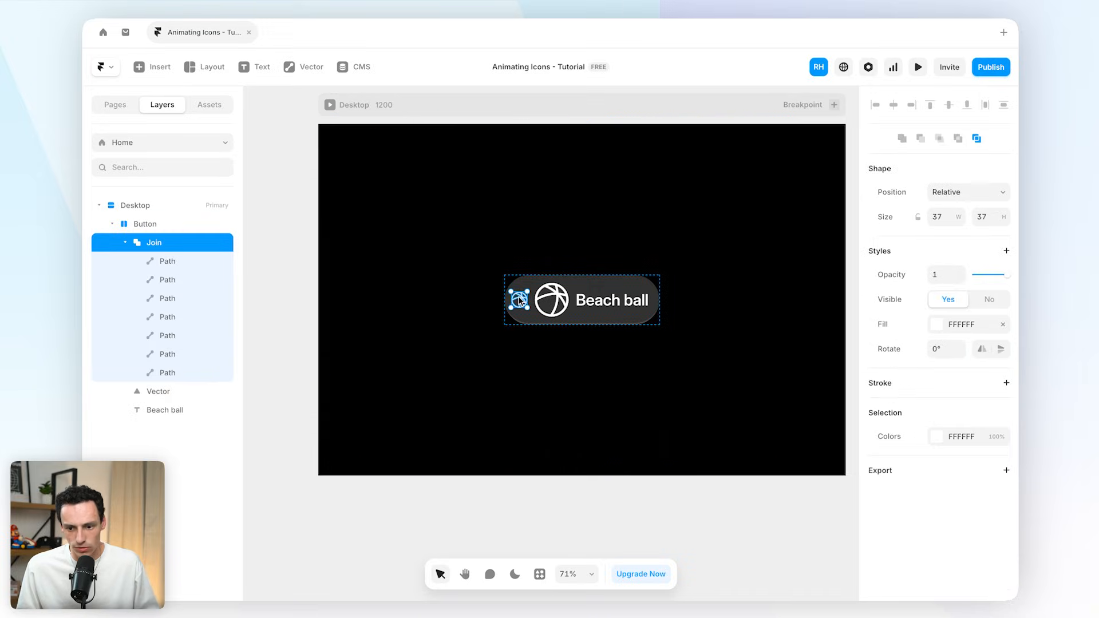
{"action": "key", "text": "Delete"}
Resize the vector icon in the button to 36 by 36.
{"action": "left_click", "coordinate": [539, 299]}
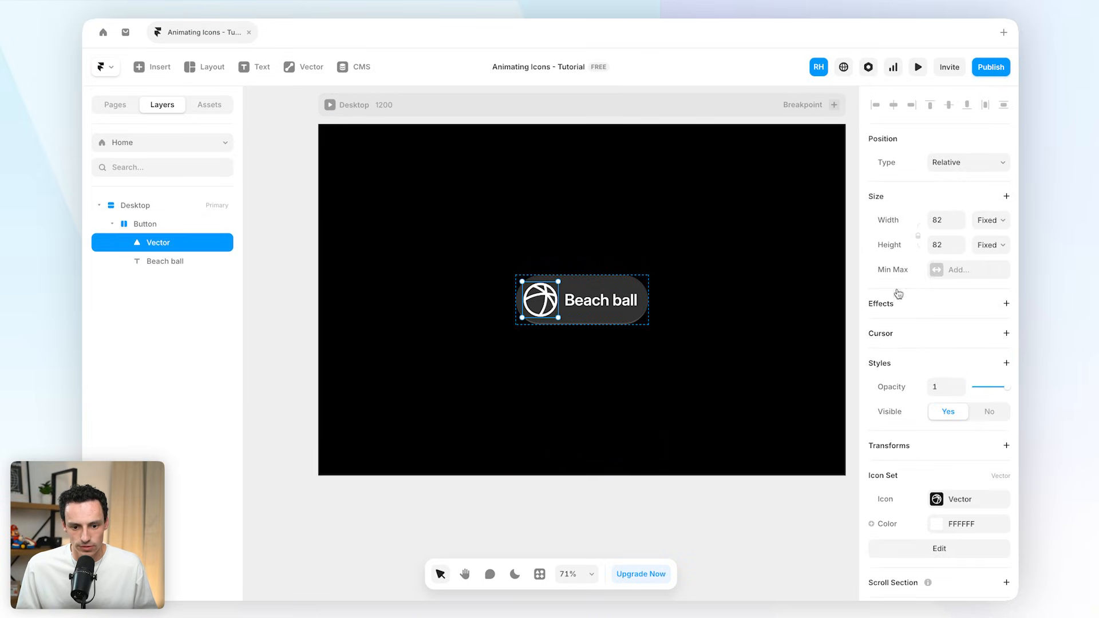
{"action": "left_click", "coordinate": [950, 221]}
{"action": "type", "text": "36"}
{"action": "key", "text": "Return"}
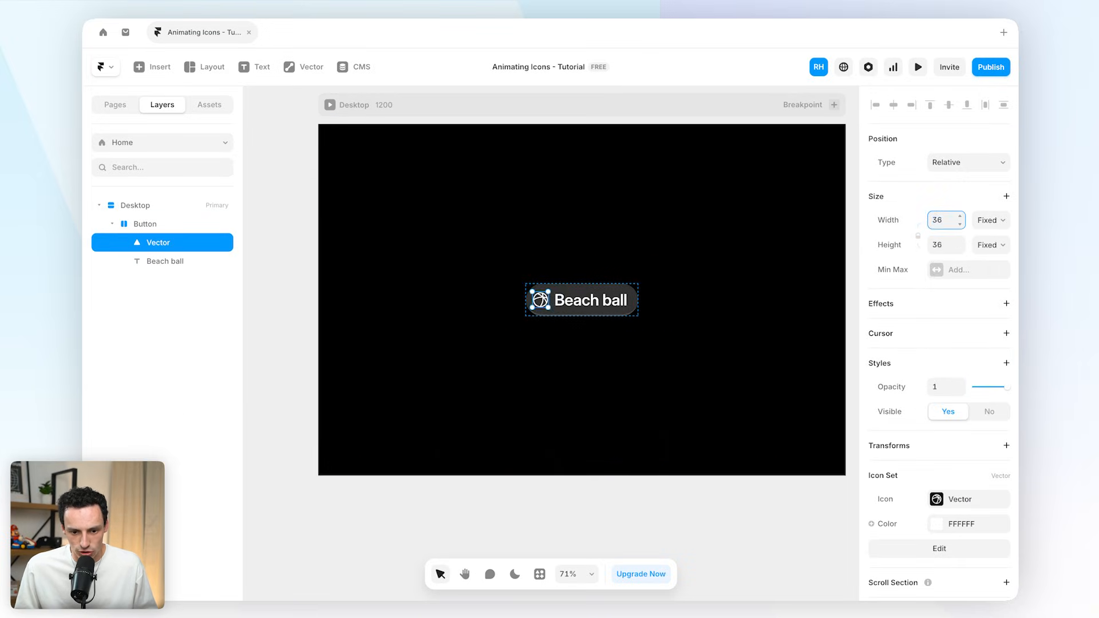
Preview the finished Beach ball button, reload it to replay the icon animation, and return to the editor.
{"action": "scroll", "coordinate": [608, 341], "scroll_direction": "up", "scroll_amount": 5}
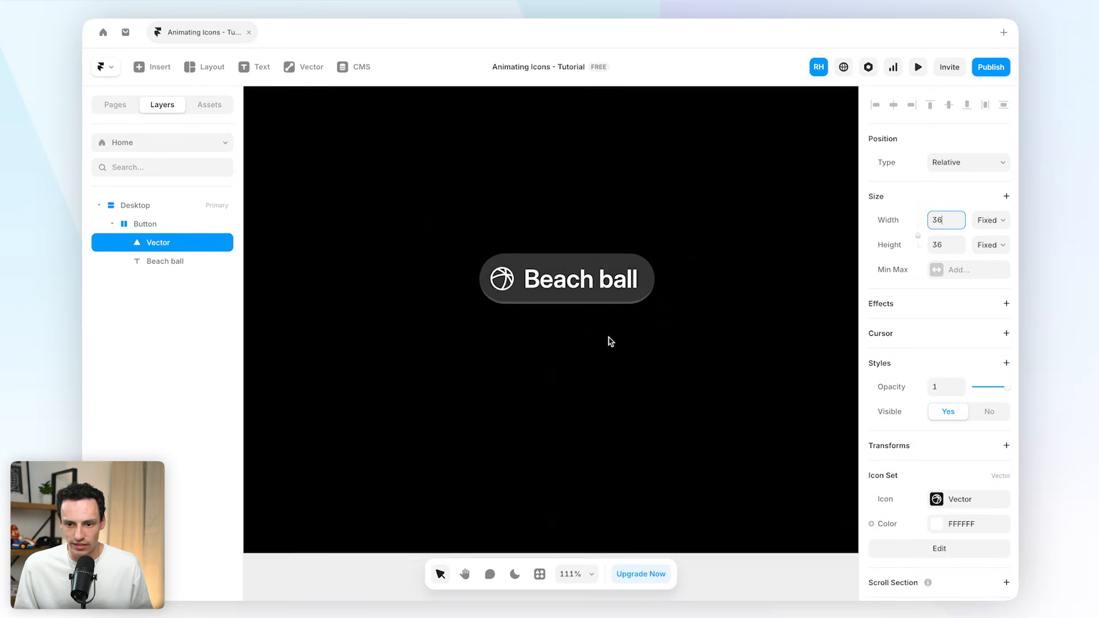
{"action": "left_click", "coordinate": [505, 269]}
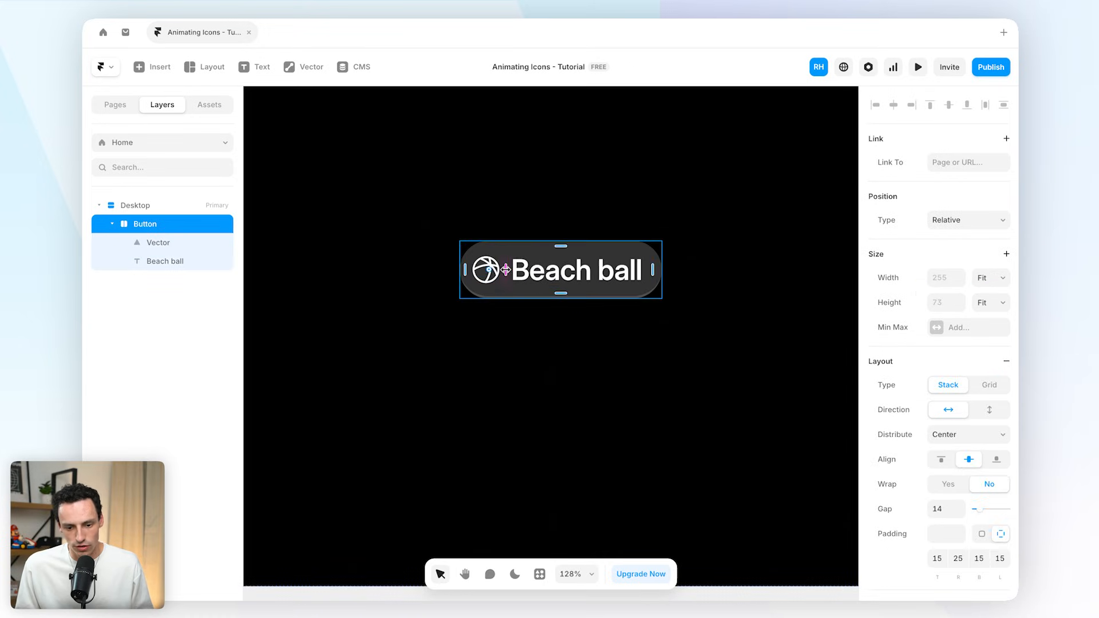
{"action": "left_click", "coordinate": [643, 200]}
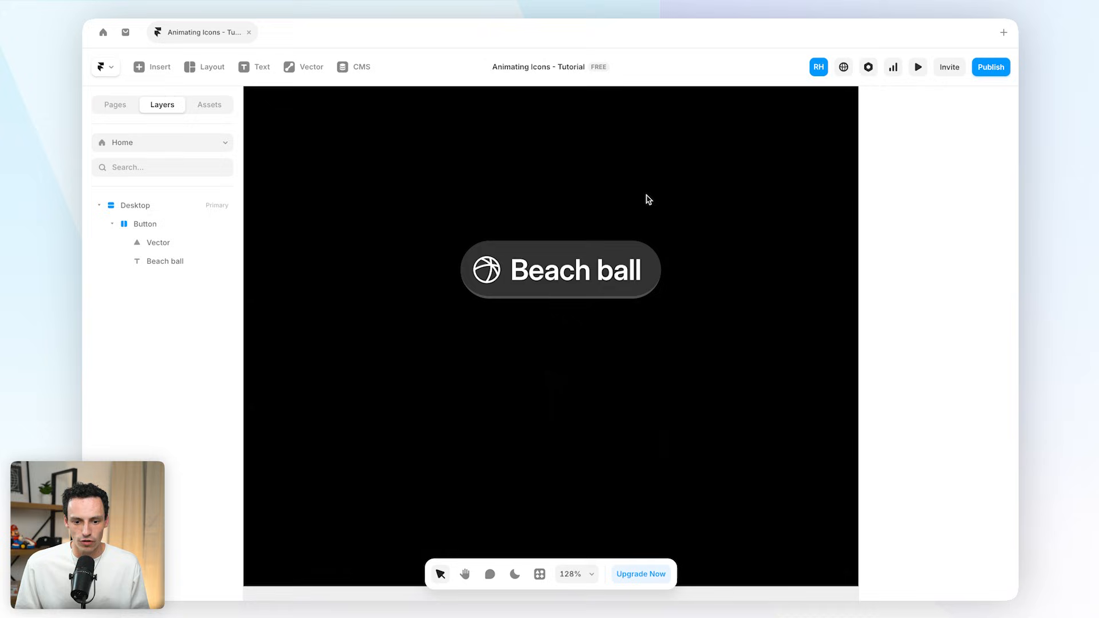
{"action": "left_click", "coordinate": [918, 67]}
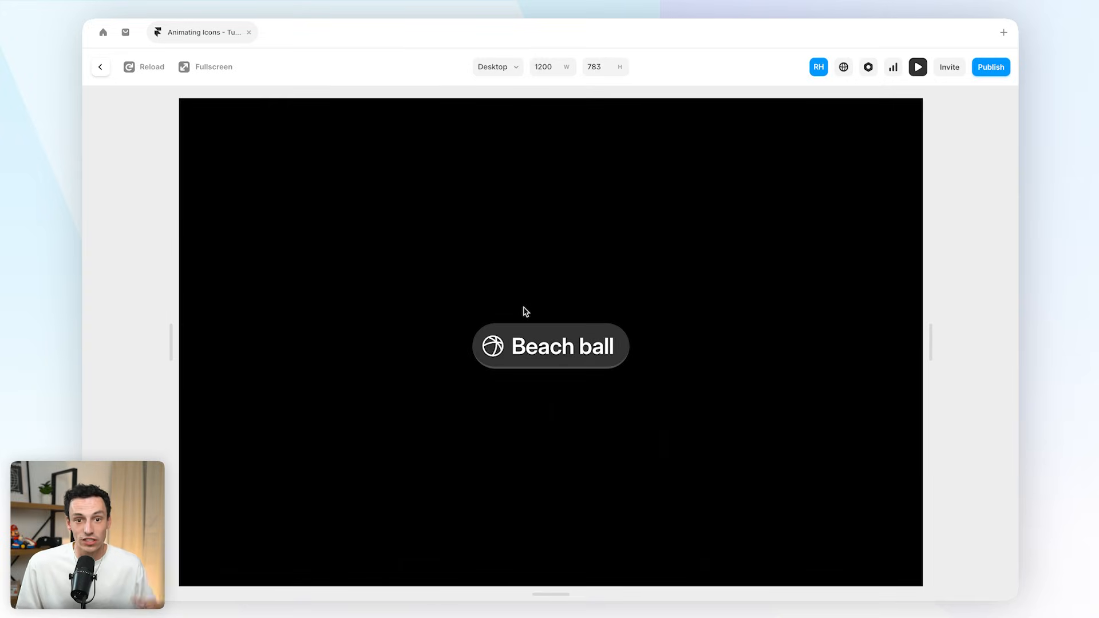
{"action": "left_click", "coordinate": [152, 68]}
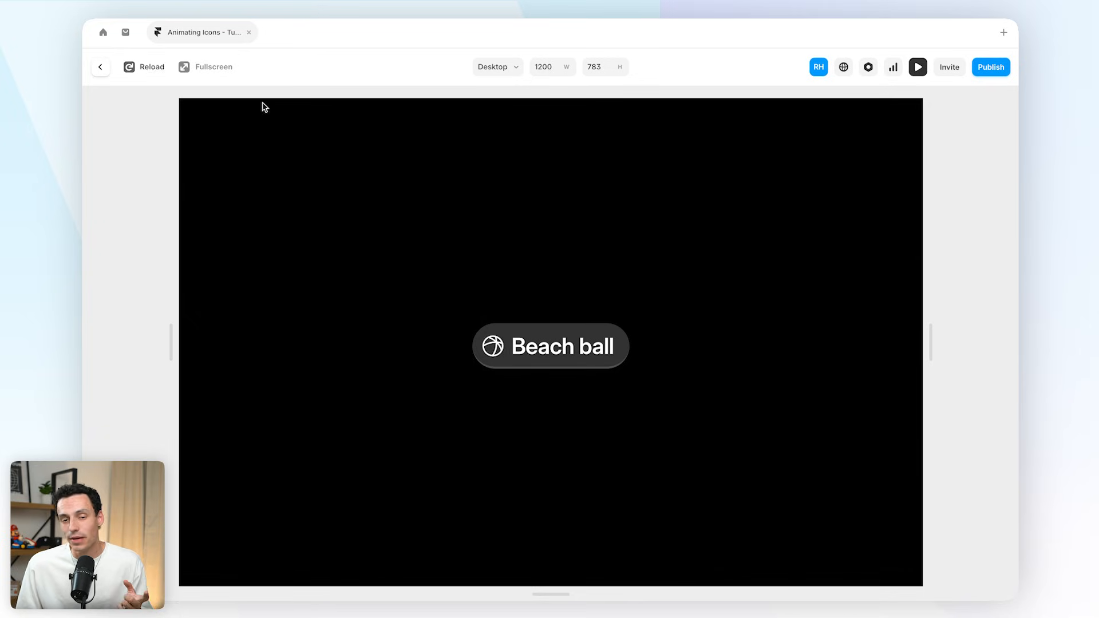
{"action": "left_click", "coordinate": [100, 67]}
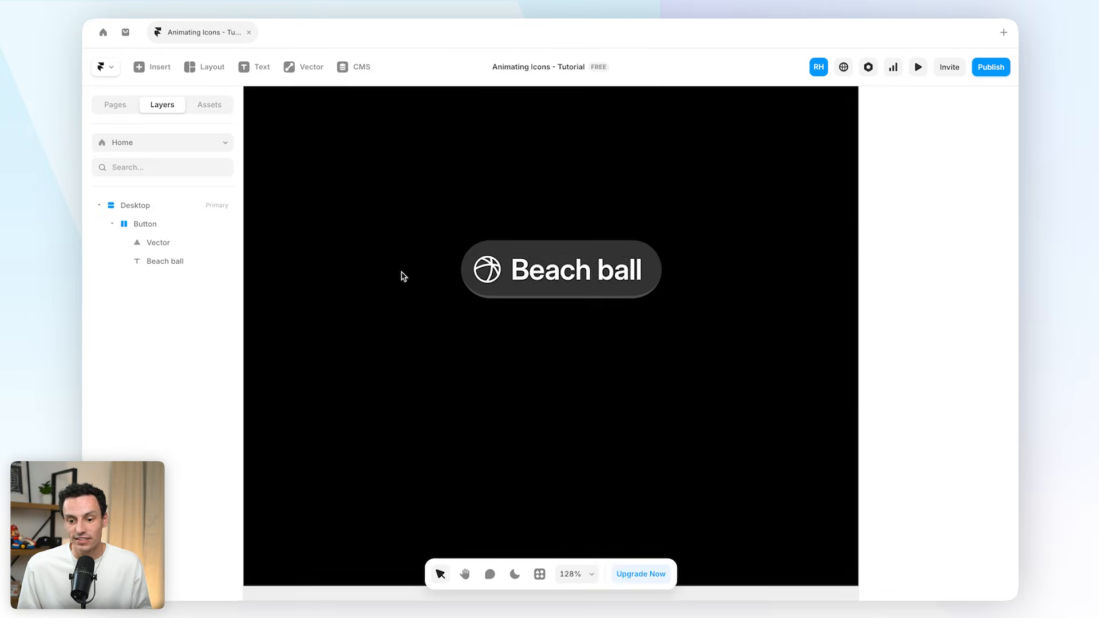
Select the vector icon inside the button, preview the page once more, and return to the editor.
{"action": "double_click", "coordinate": [507, 284]}
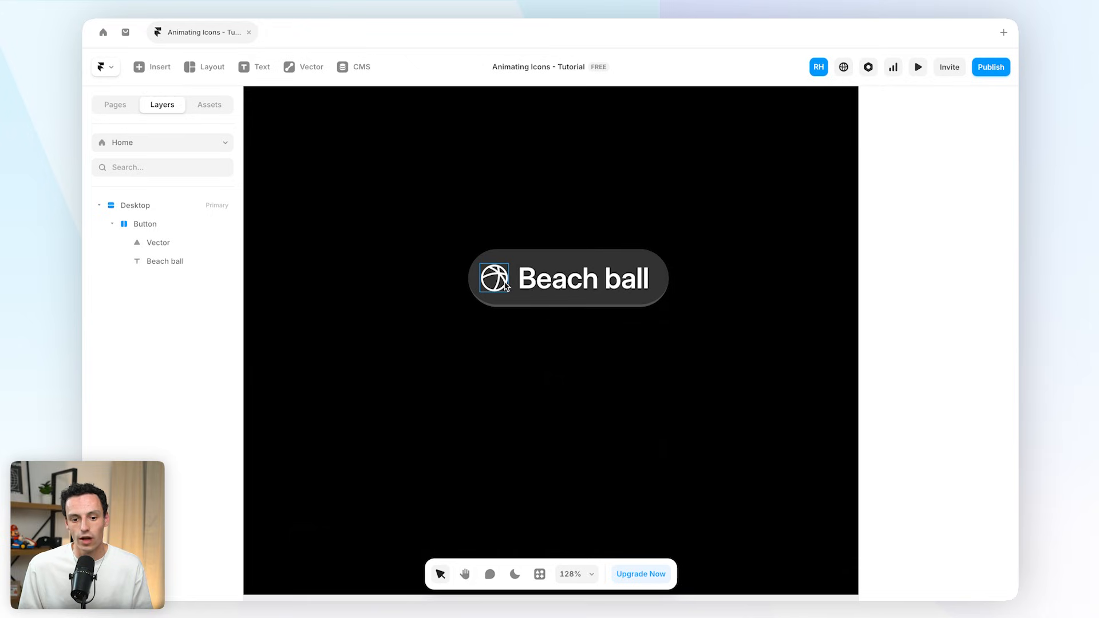
{"action": "left_click", "coordinate": [504, 285]}
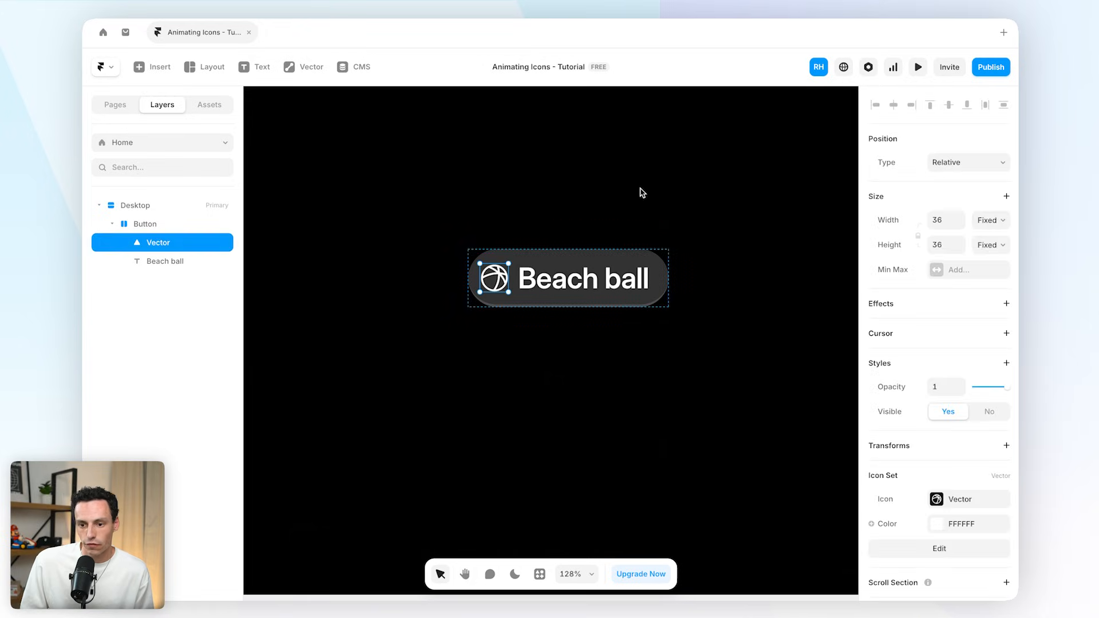
{"action": "left_click", "coordinate": [918, 67]}
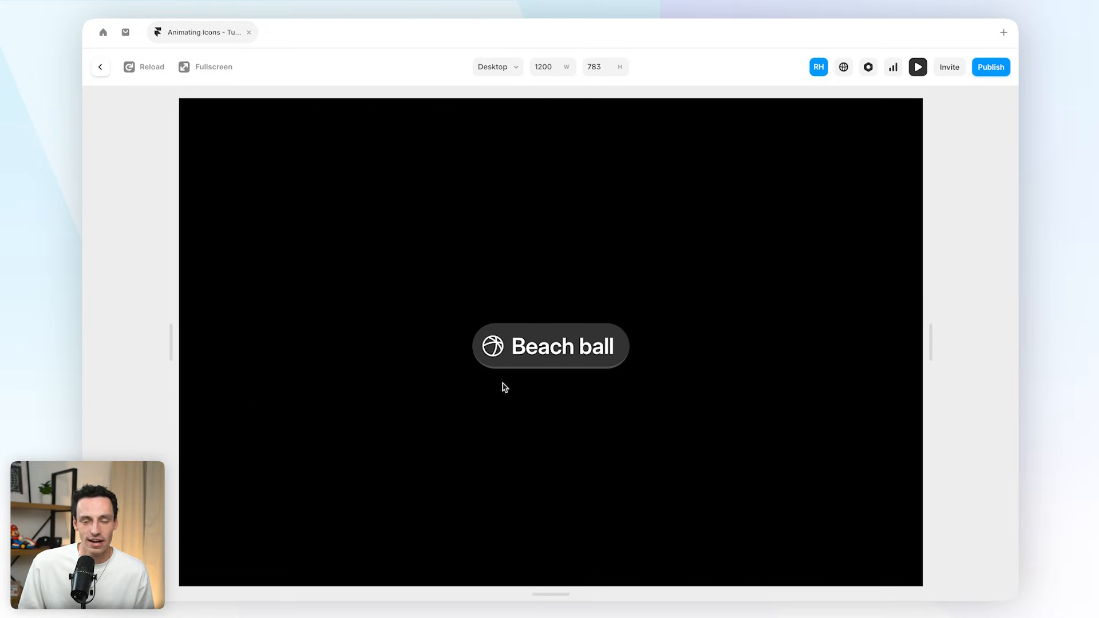
{"action": "left_click", "coordinate": [101, 67]}
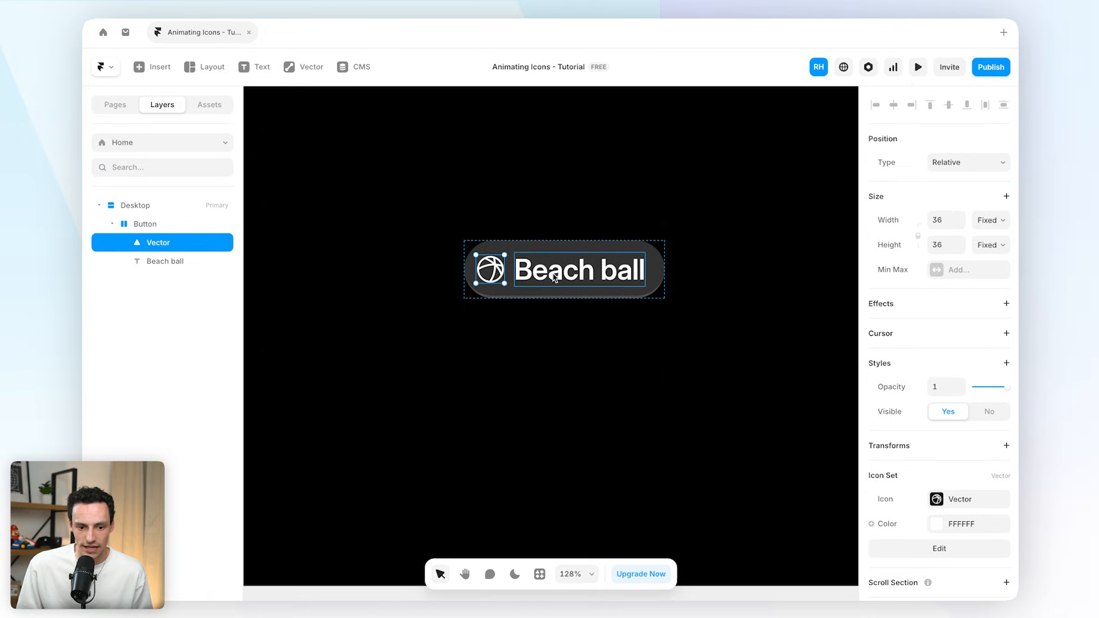
Open the button icon's icon set for editing and rename the Vector as Active.
{"action": "double_click", "coordinate": [495, 271]}
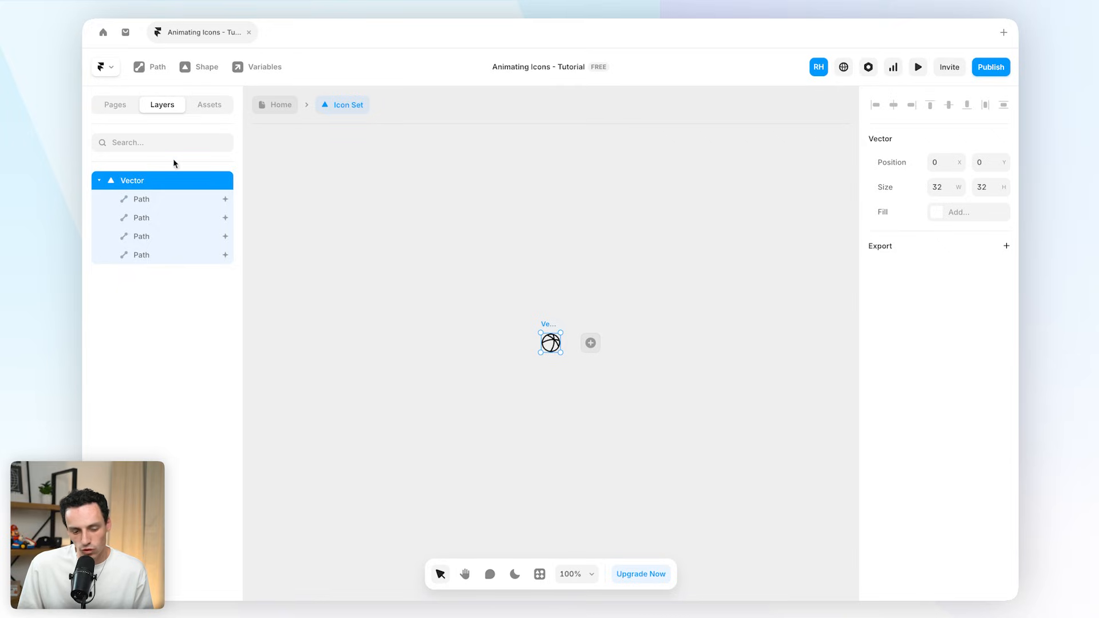
{"action": "double_click", "coordinate": [145, 182]}
{"action": "type", "text": "A"}
{"action": "type", "text": "ctive"}
{"action": "key", "text": "Return"}
Duplicate the Active vector beside the original and rename the copy as Static.
{"action": "scroll", "coordinate": [562, 363], "scroll_direction": "up", "scroll_amount": 5}
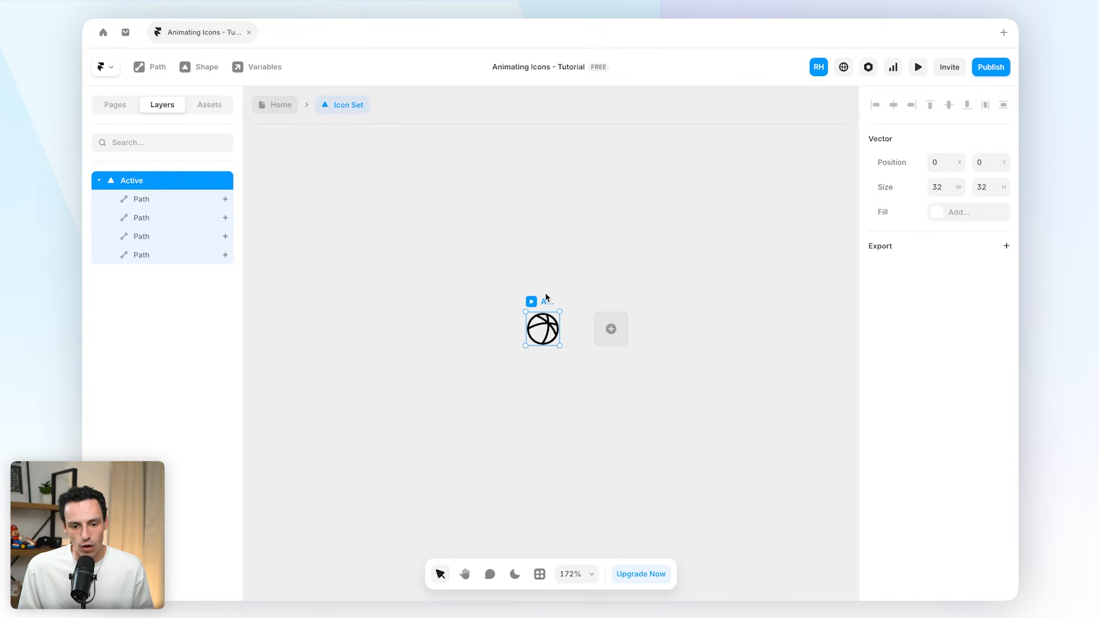
{"action": "left_click_drag", "start_coordinate": [543, 300], "coordinate": [583, 309]}
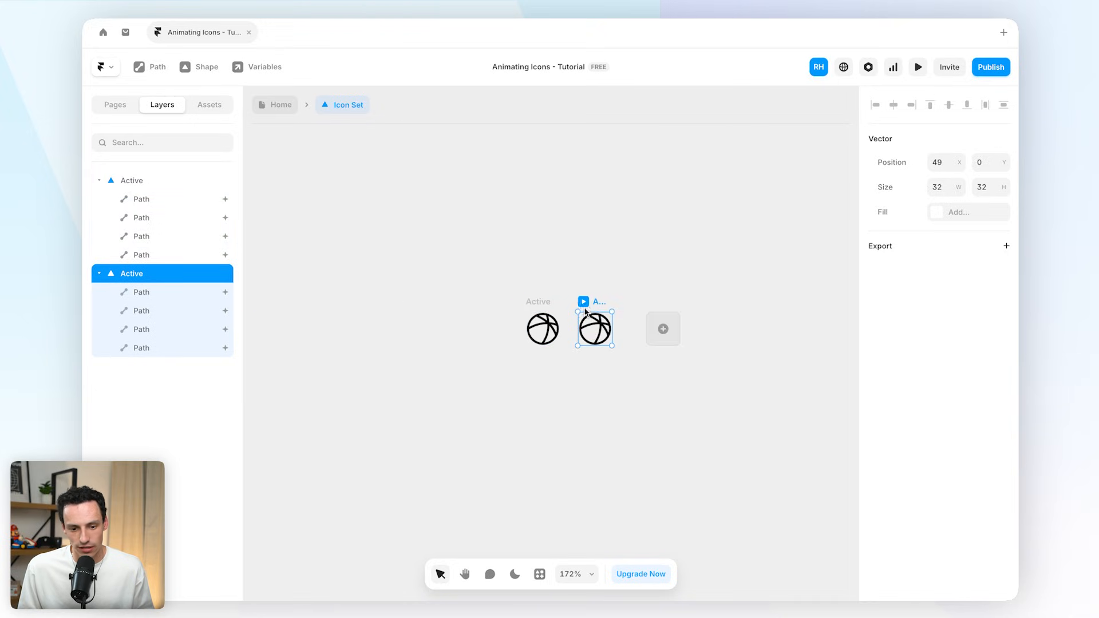
{"action": "double_click", "coordinate": [140, 275]}
{"action": "type", "text": "Sat"}
{"action": "type", "text": "ti"}
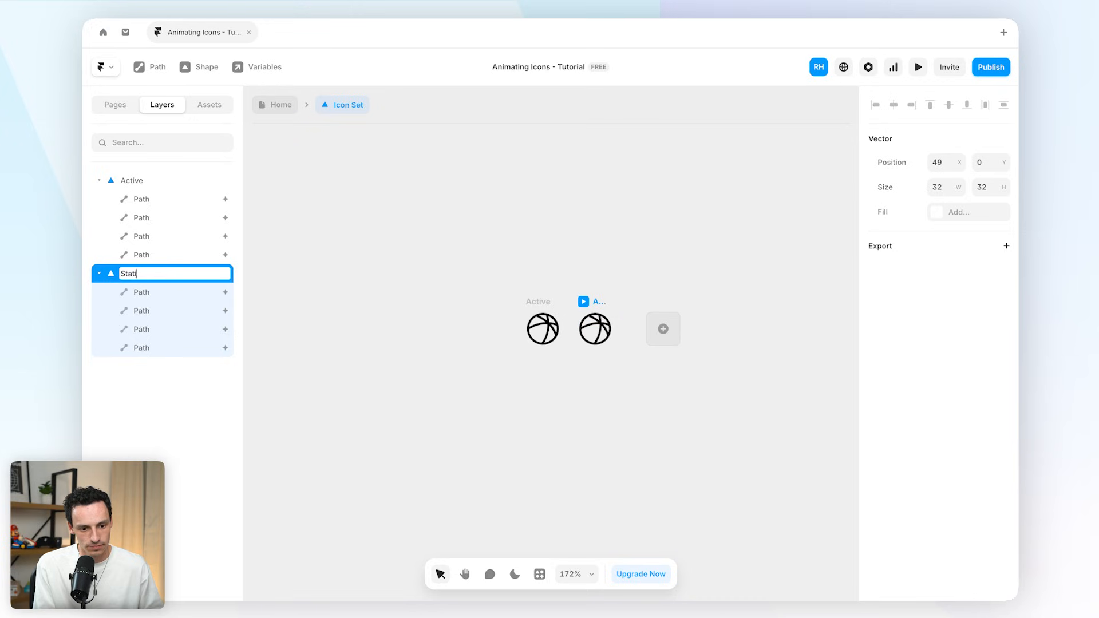
{"action": "type", "text": "c"}
{"action": "key", "text": "Return"}
Remove the stroke effect from all four paths of the Static vector, and view the icon choices for the button's icon on the Home page.
{"action": "left_click", "coordinate": [171, 295]}
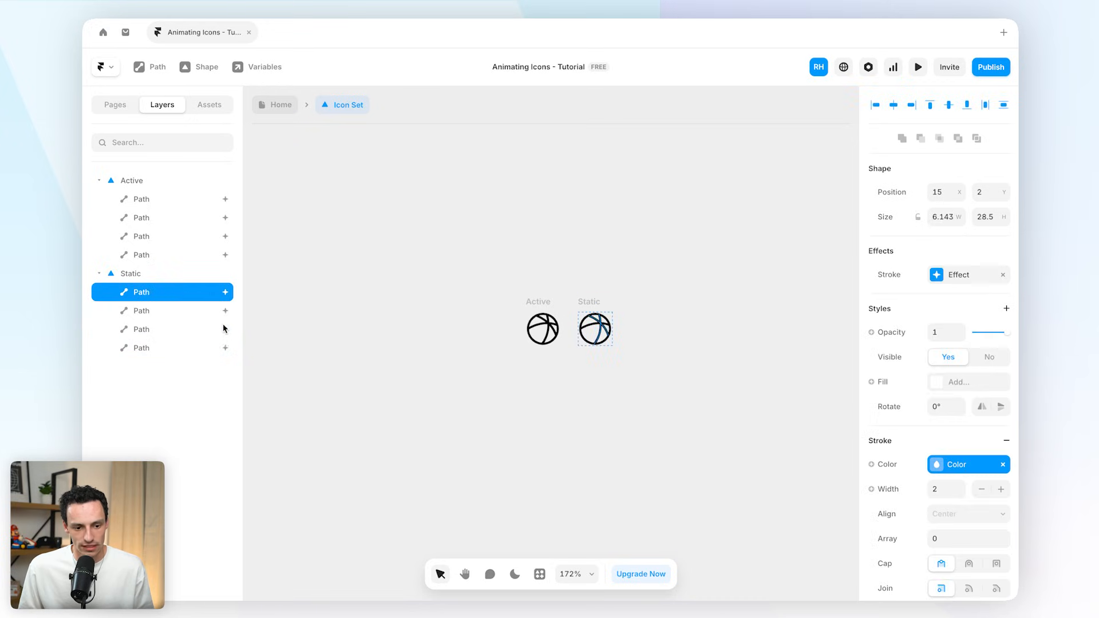
{"action": "left_click", "coordinate": [172, 347], "text": "shift"}
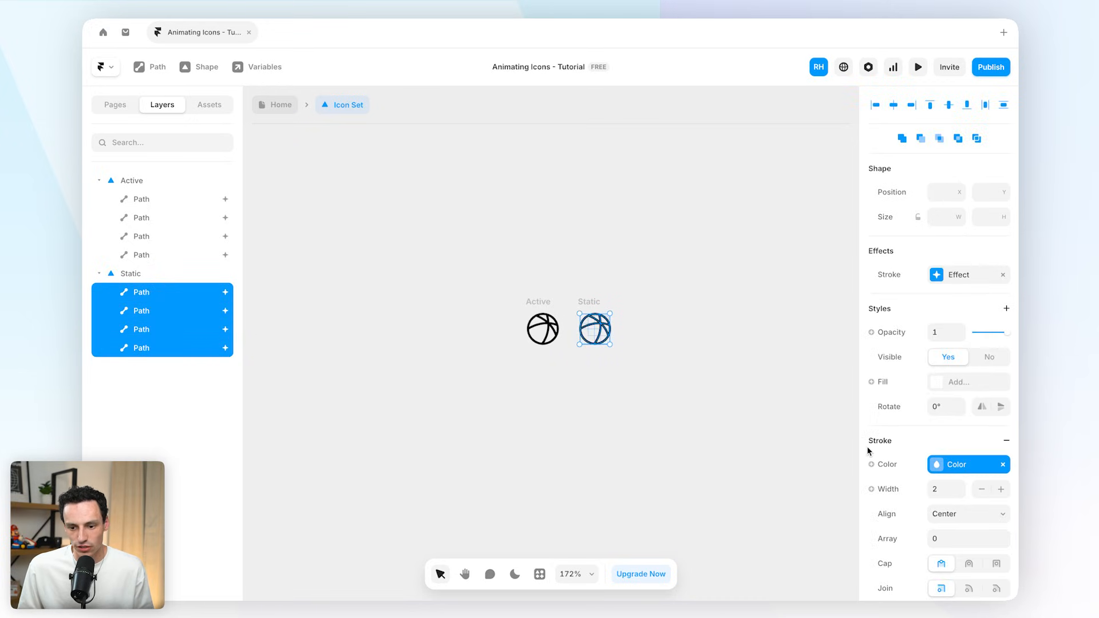
{"action": "left_click", "coordinate": [1004, 276]}
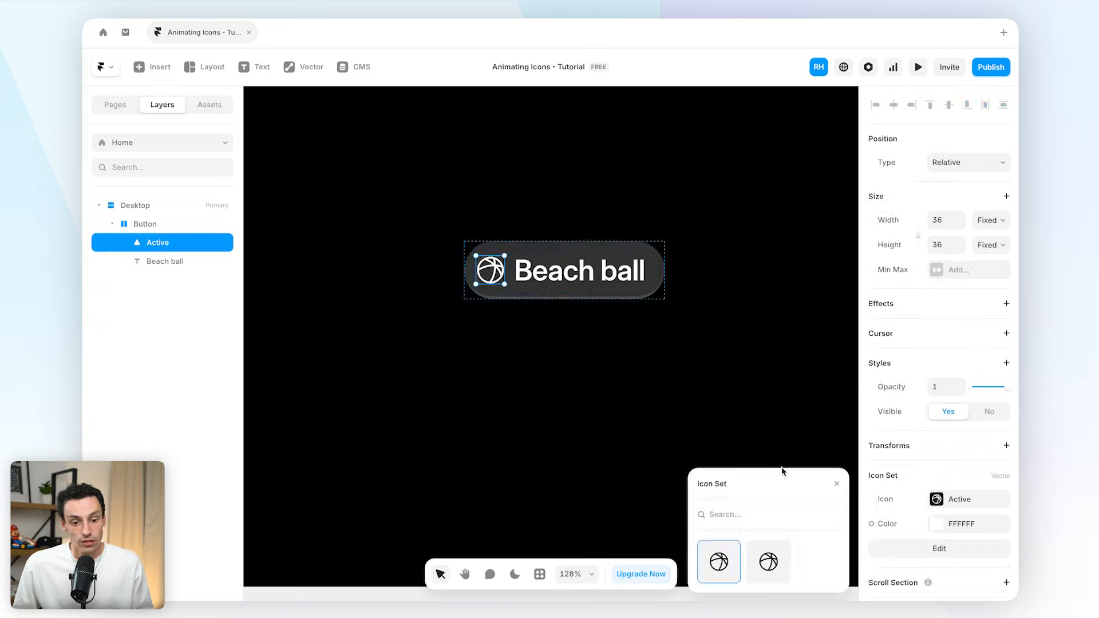
{"action": "left_click", "coordinate": [800, 421]}
{"action": "left_click", "coordinate": [501, 264]}
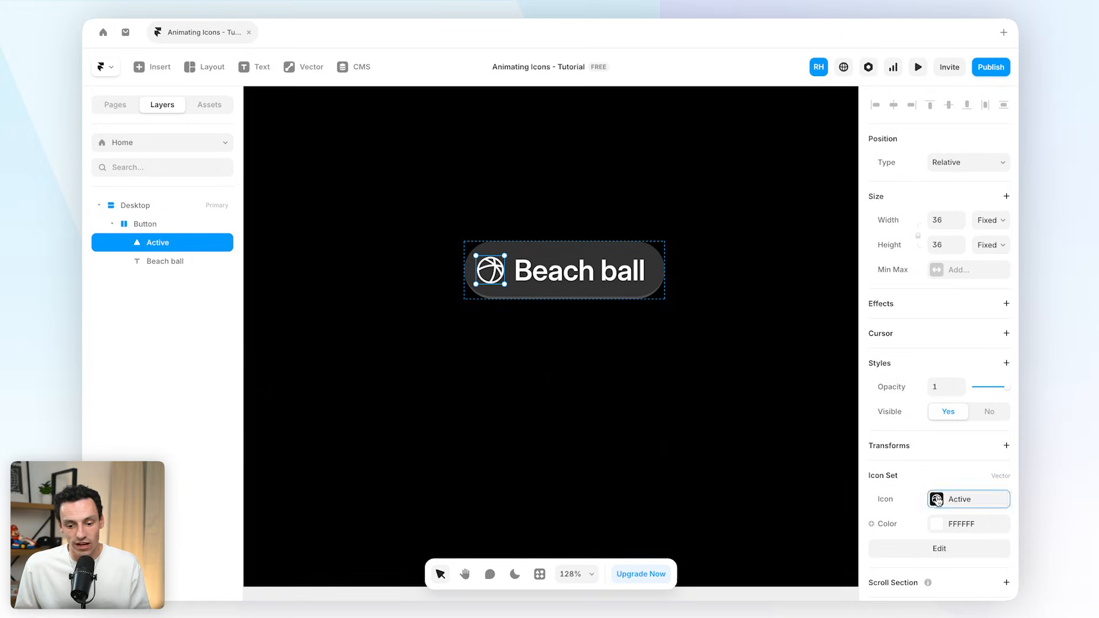
Switch the button's icon to the Static version, preview the page, and return to the editor.
{"action": "left_click", "coordinate": [939, 499]}
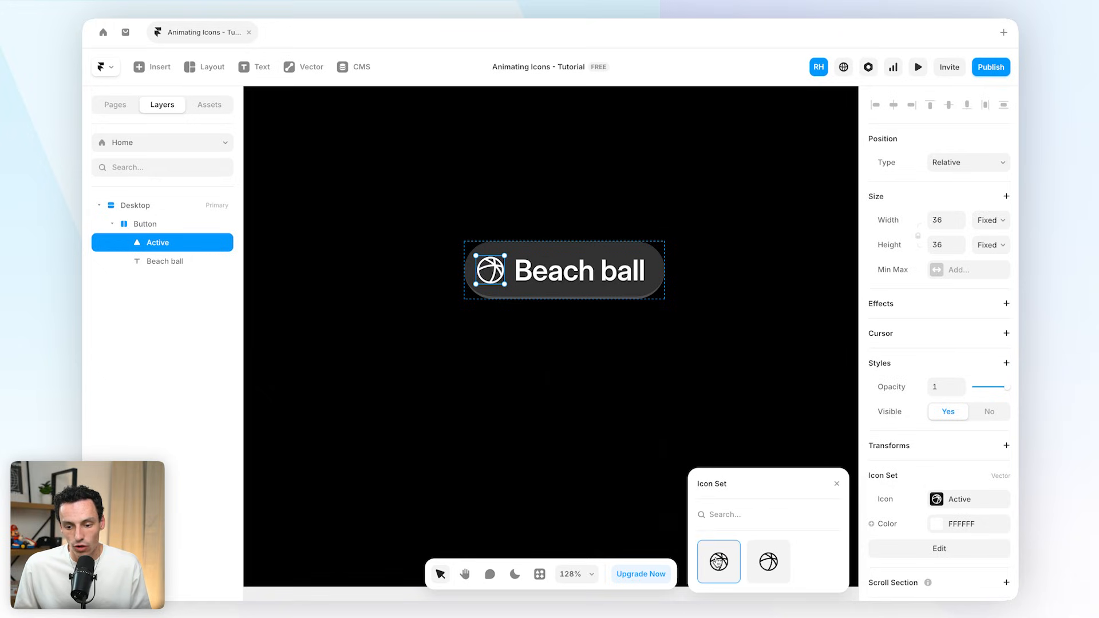
{"action": "left_click", "coordinate": [770, 562]}
{"action": "key", "text": "super+p"}
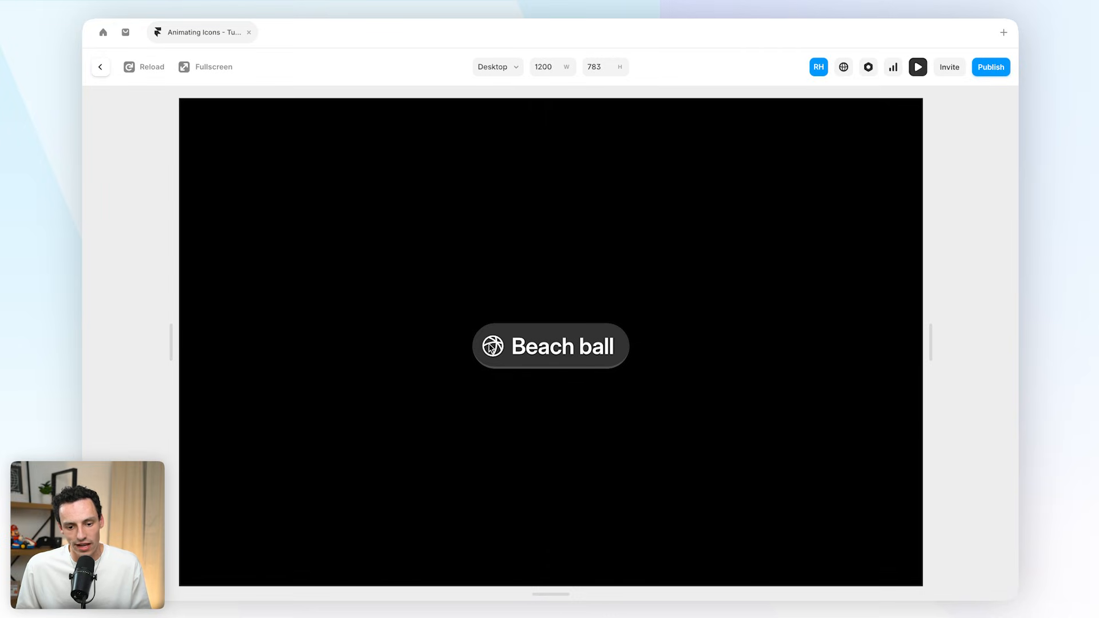
{"action": "left_click", "coordinate": [100, 66]}
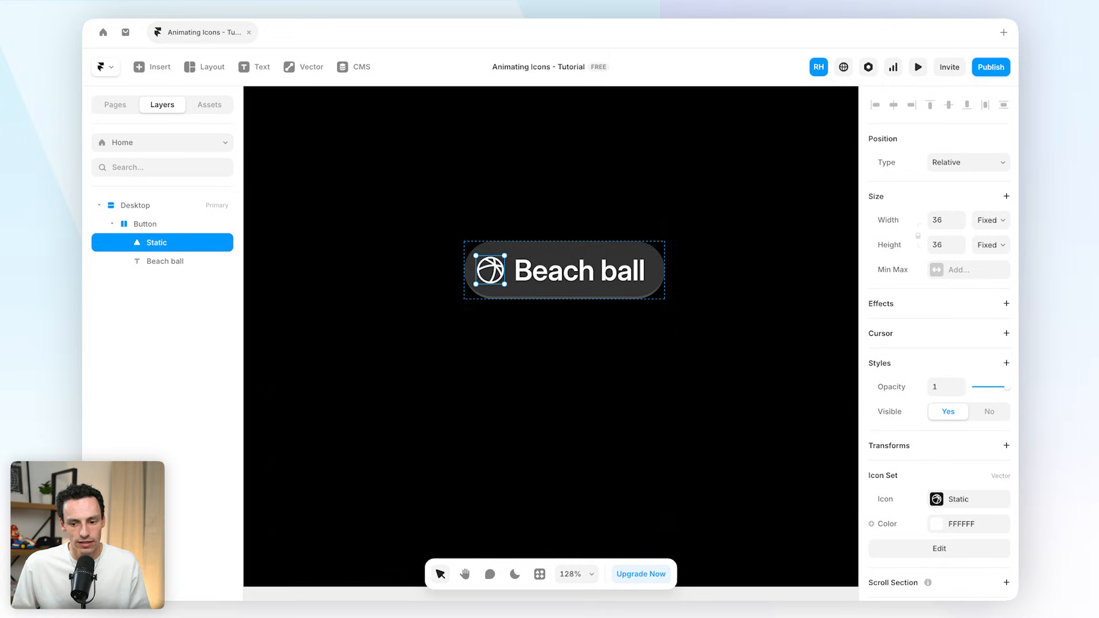
Switch the button's icon back to the Active version and preview the page.
{"action": "left_click", "coordinate": [951, 500]}
{"action": "left_click", "coordinate": [711, 565]}
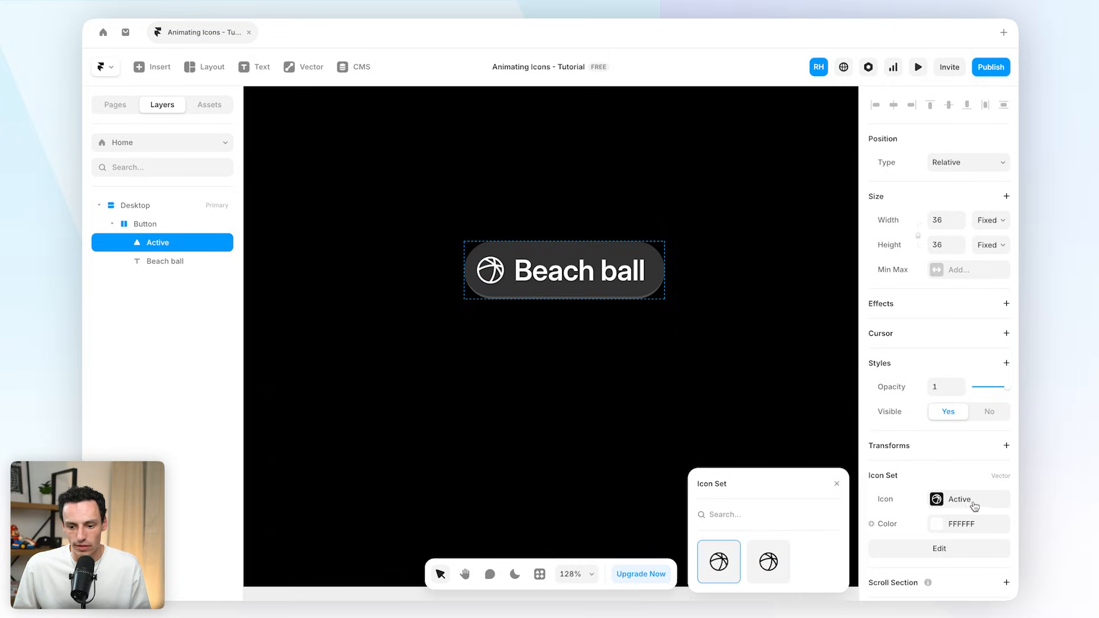
{"action": "left_click", "coordinate": [920, 68]}
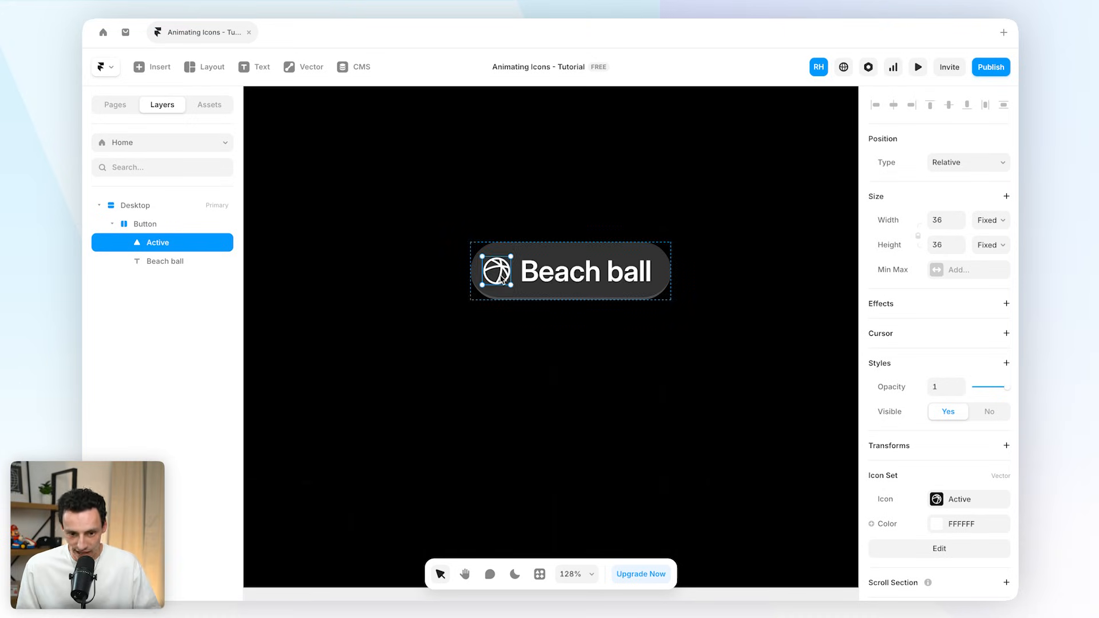
Wrap the button's Active icon in a stack and set the stack's width and height to auto.
{"action": "scroll", "coordinate": [502, 280], "scroll_direction": "left", "scroll_amount": 1}
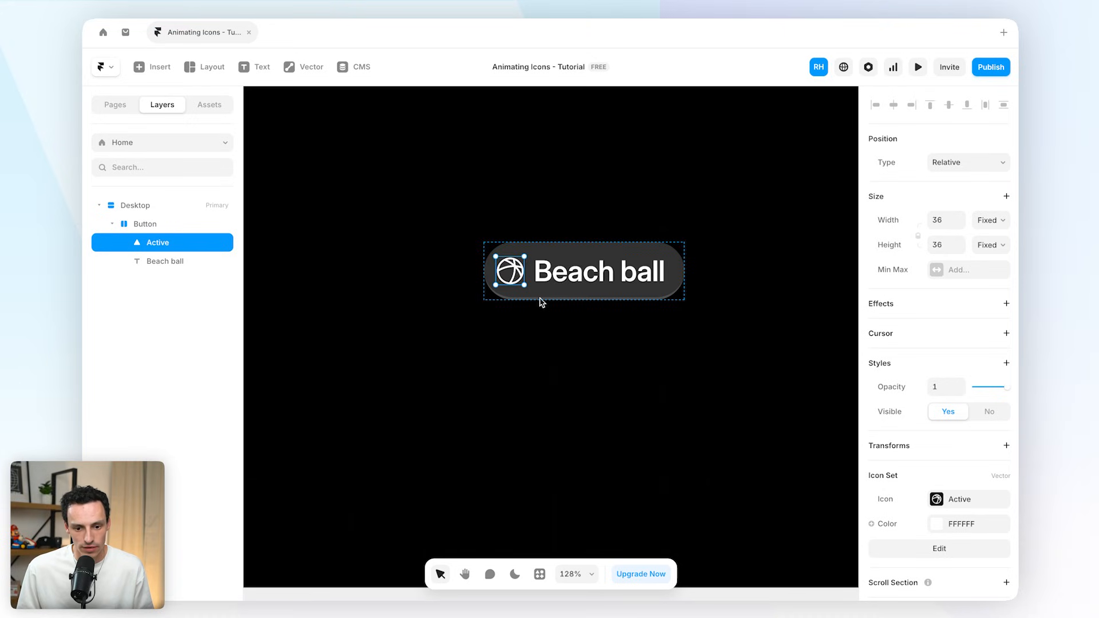
{"action": "right_click", "coordinate": [515, 274]}
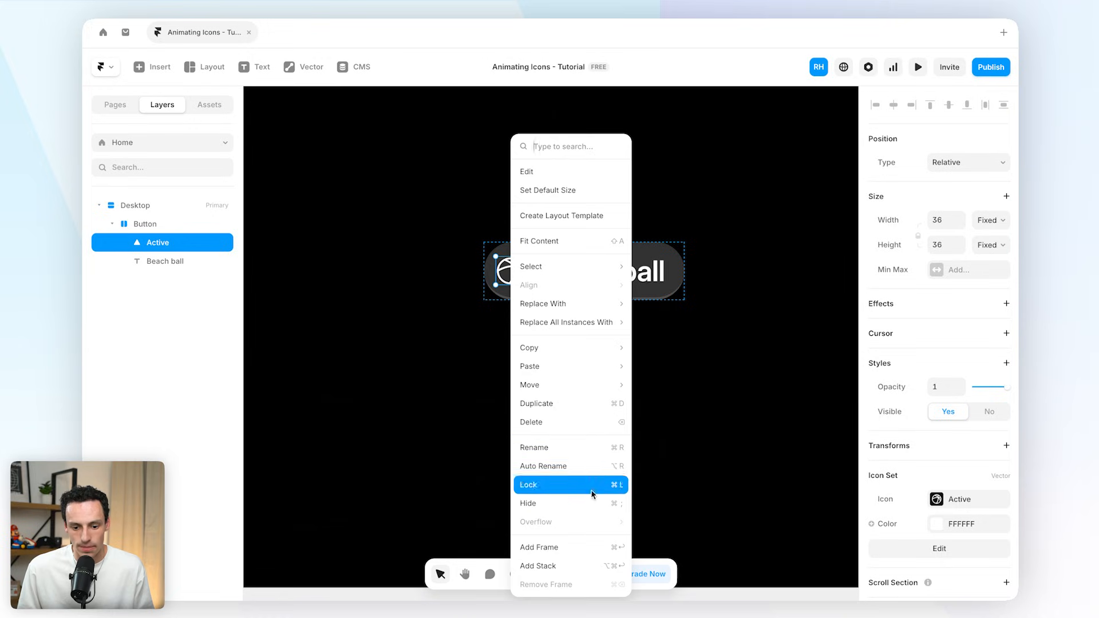
{"action": "left_click", "coordinate": [541, 548]}
{"action": "left_click", "coordinate": [943, 279]}
{"action": "type", "text": "auto"}
{"action": "key", "text": "Return"}
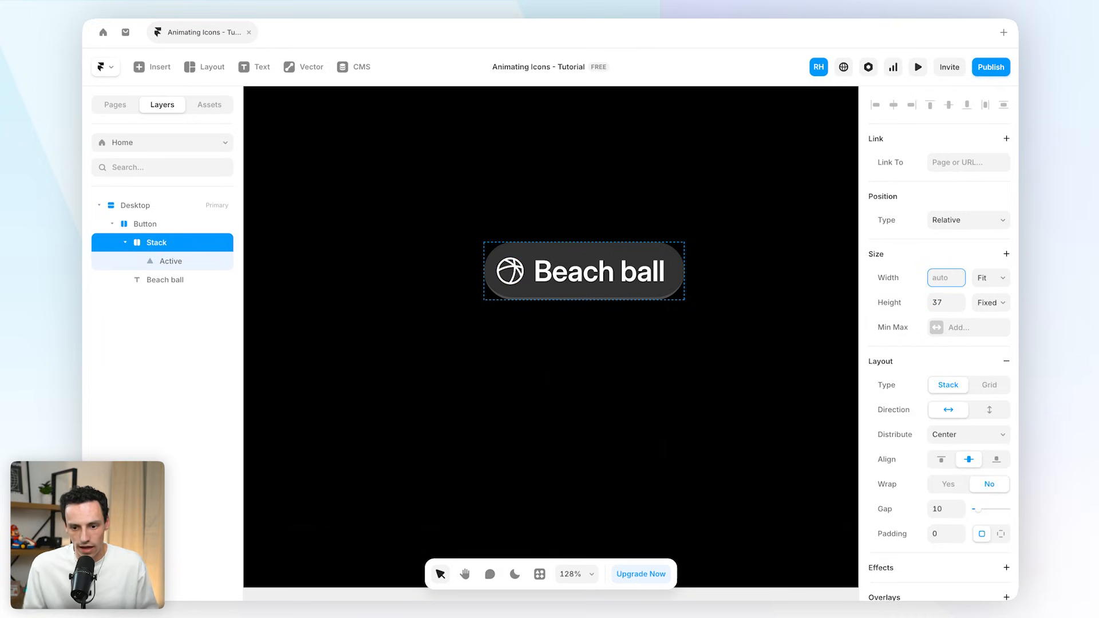
{"action": "left_click", "coordinate": [945, 302]}
{"action": "type", "text": "auto"}
{"action": "key", "text": "Return"}
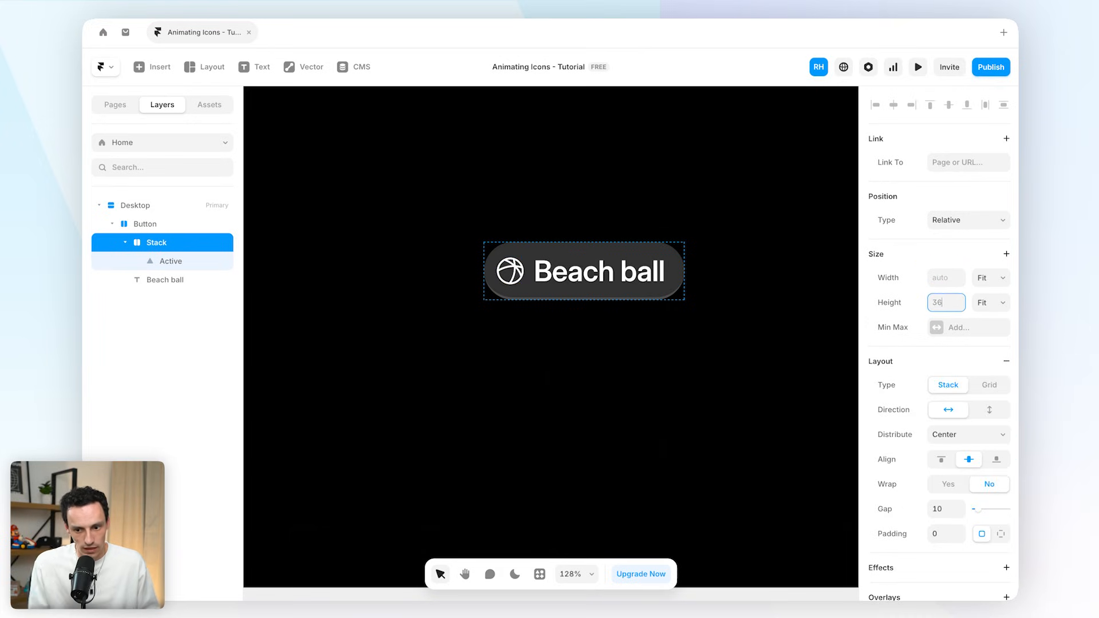
Create a component named IconHolder from the stack around the icon.
{"action": "right_click", "coordinate": [177, 245]}
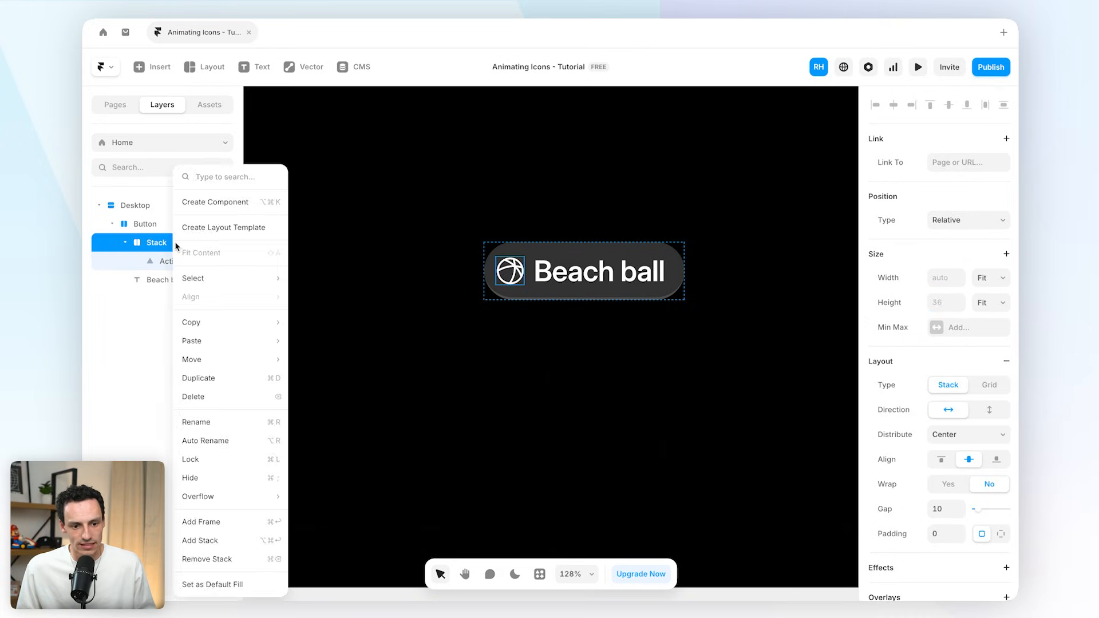
{"action": "left_click", "coordinate": [229, 205]}
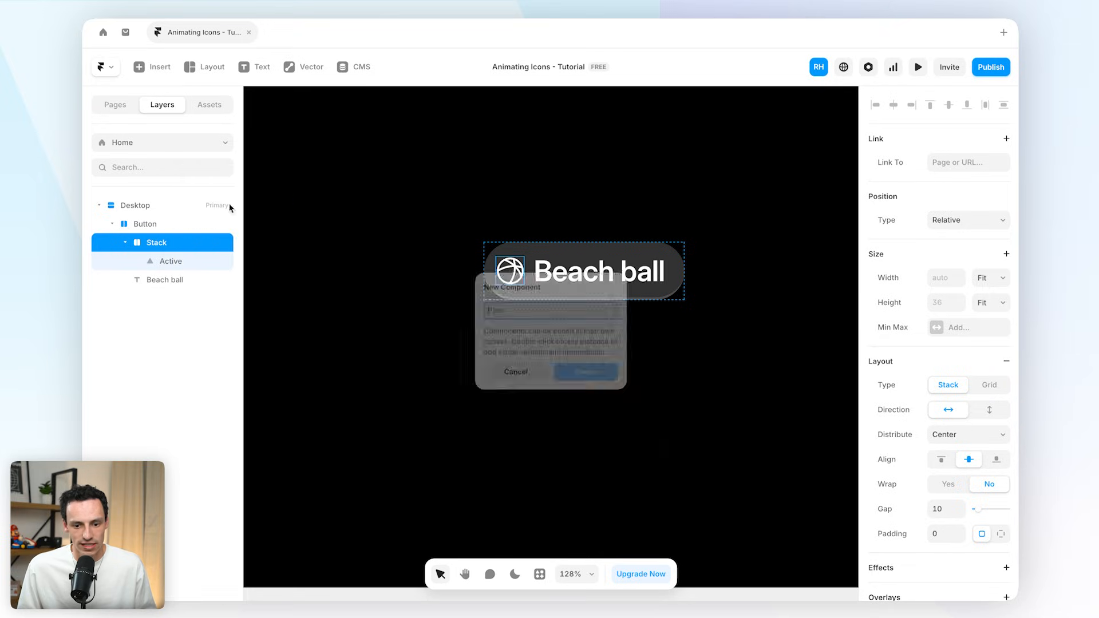
{"action": "type", "text": "IconHolder"}
{"action": "key", "text": "Return"}
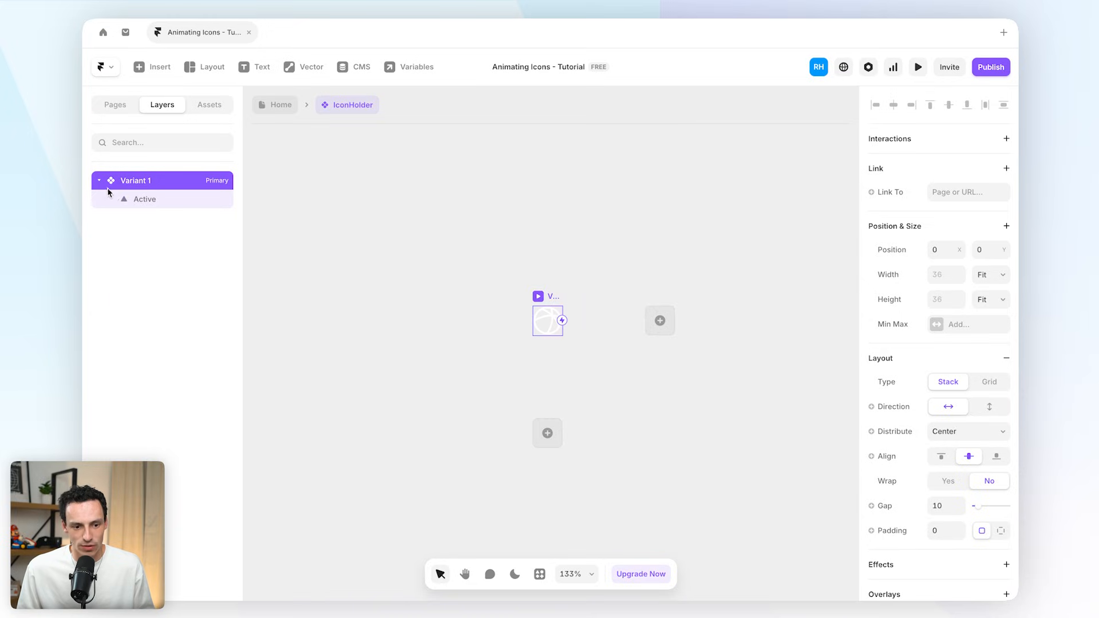
Set the icon inside the IconHolder component's primary variant to Static.
{"action": "left_click", "coordinate": [140, 201]}
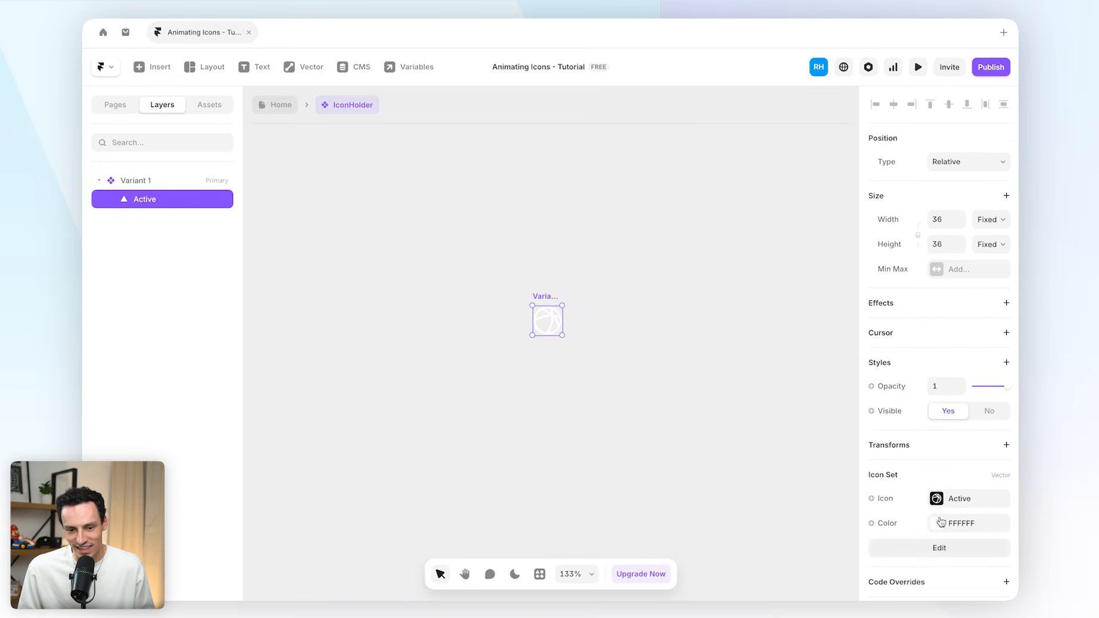
{"action": "left_click", "coordinate": [954, 499]}
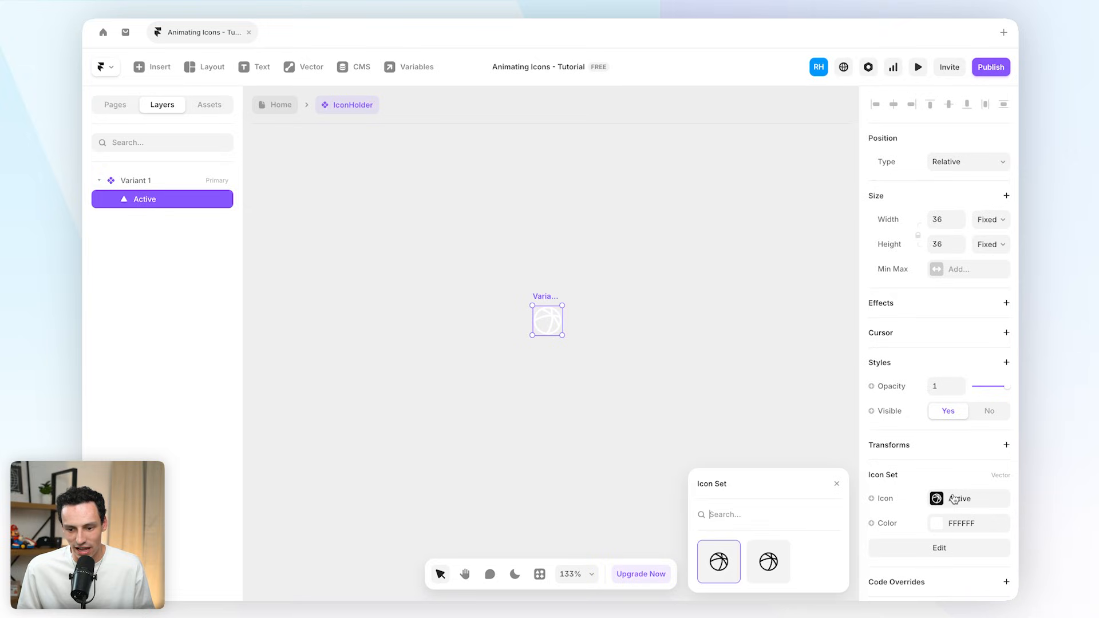
{"action": "left_click", "coordinate": [768, 561]}
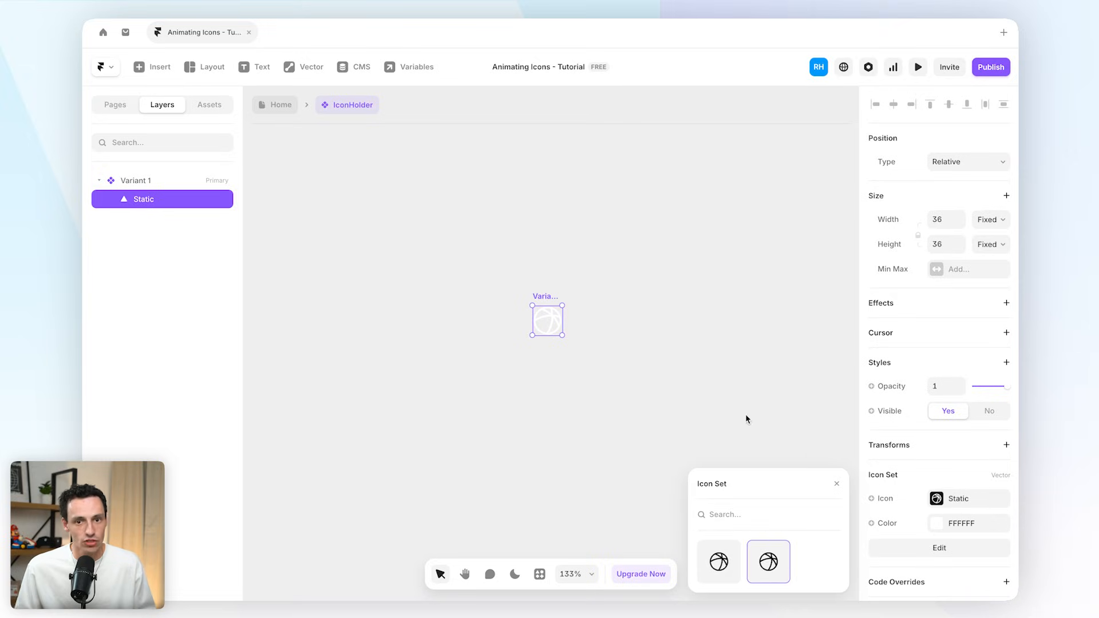
{"action": "left_click", "coordinate": [693, 380]}
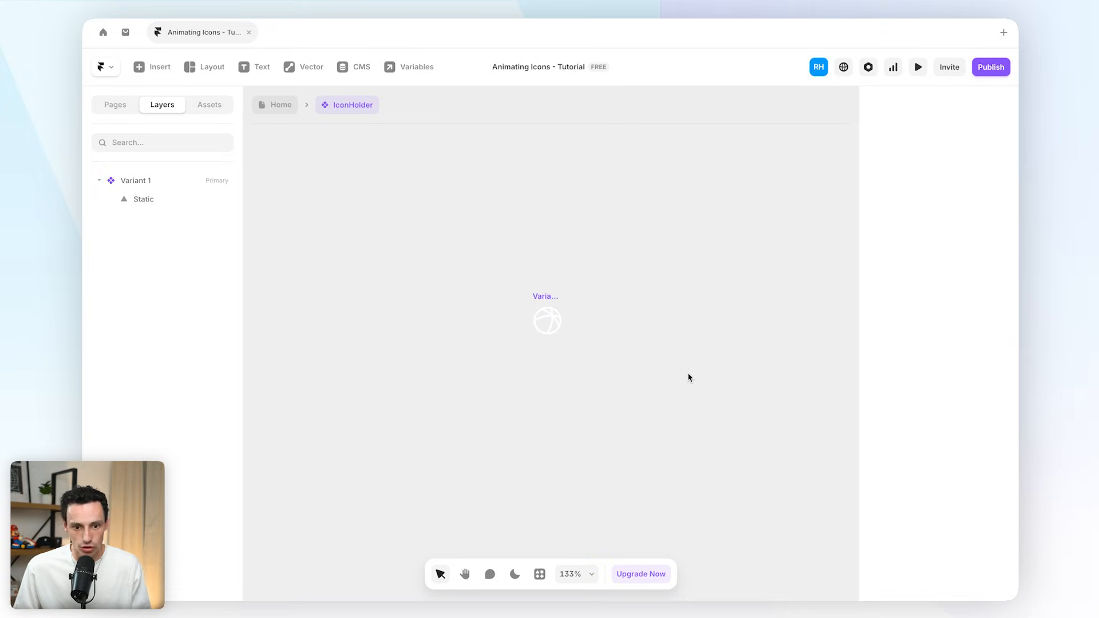
Add a Hover variant to Variant 1 of the IconHolder component.
{"action": "left_click", "coordinate": [544, 297]}
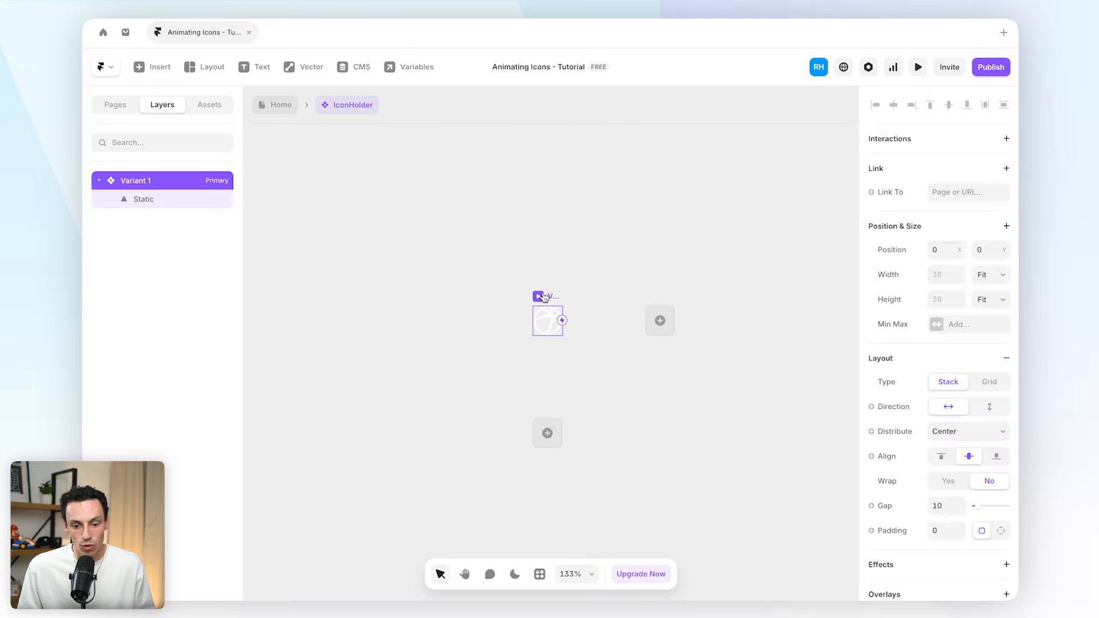
{"action": "left_click", "coordinate": [547, 433]}
{"action": "left_click", "coordinate": [552, 442]}
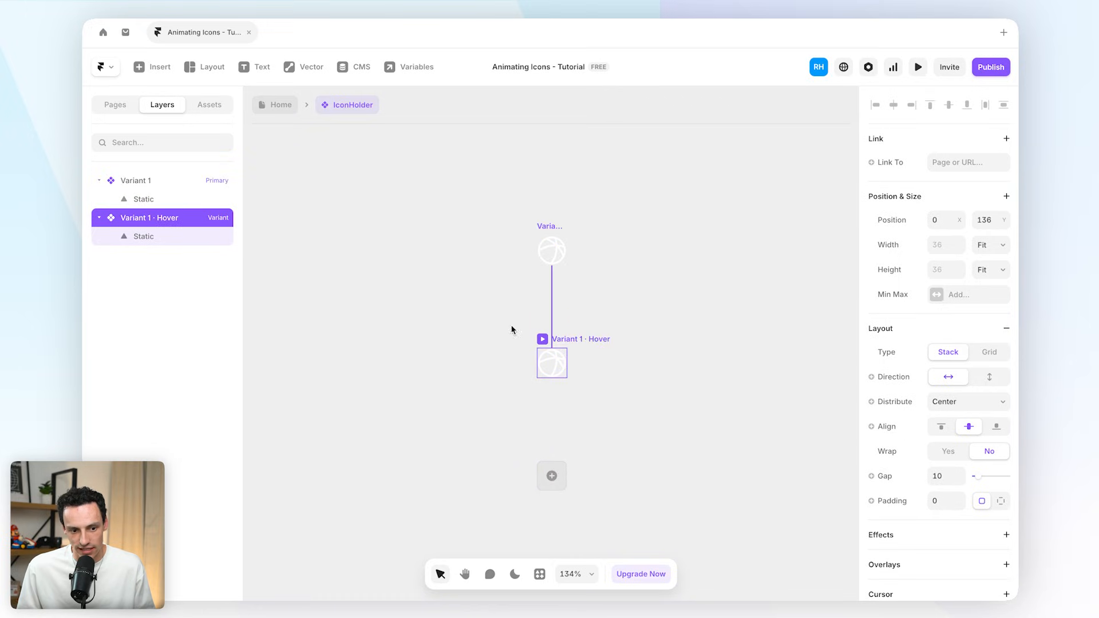
Set the icon in the IconHolder component's Hover variant to Active.
{"action": "left_click", "coordinate": [171, 238]}
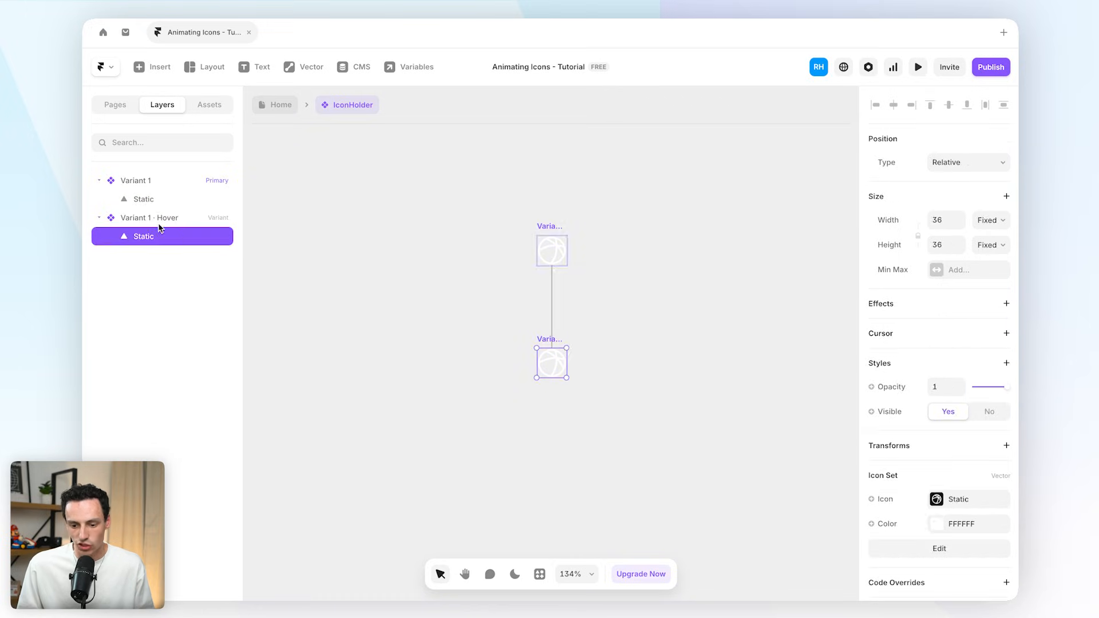
{"action": "left_click", "coordinate": [950, 499]}
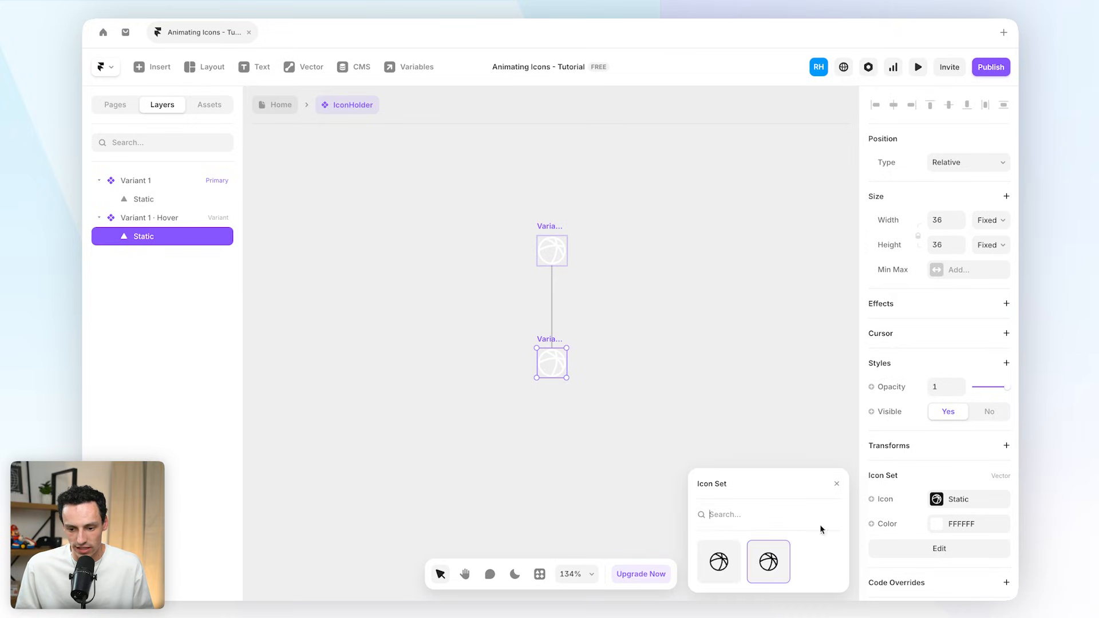
{"action": "left_click", "coordinate": [725, 561]}
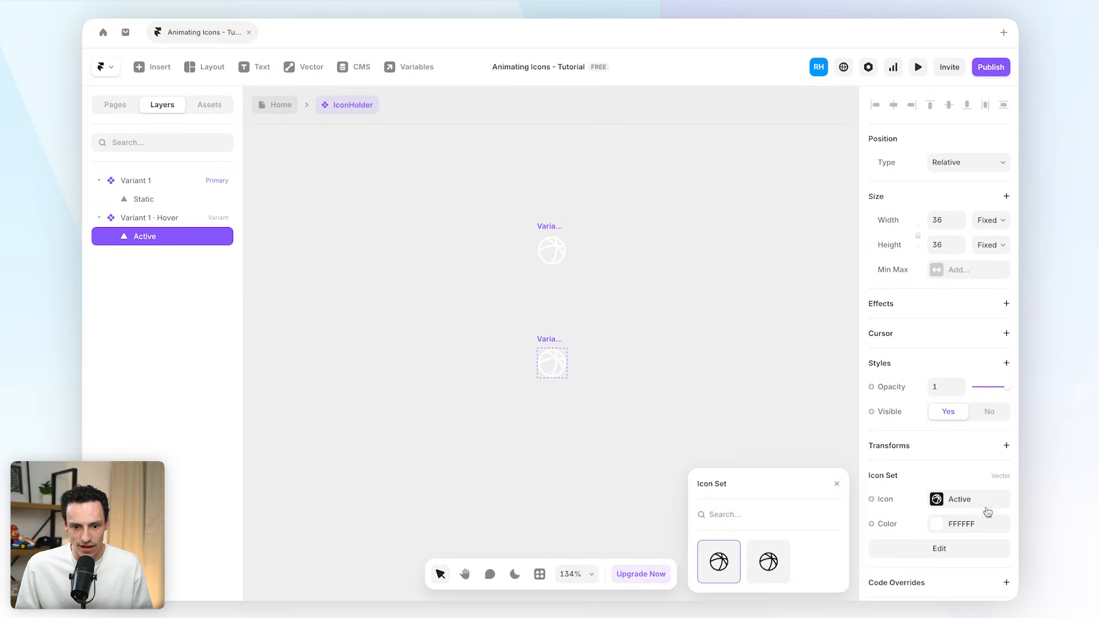
{"action": "left_click", "coordinate": [604, 283]}
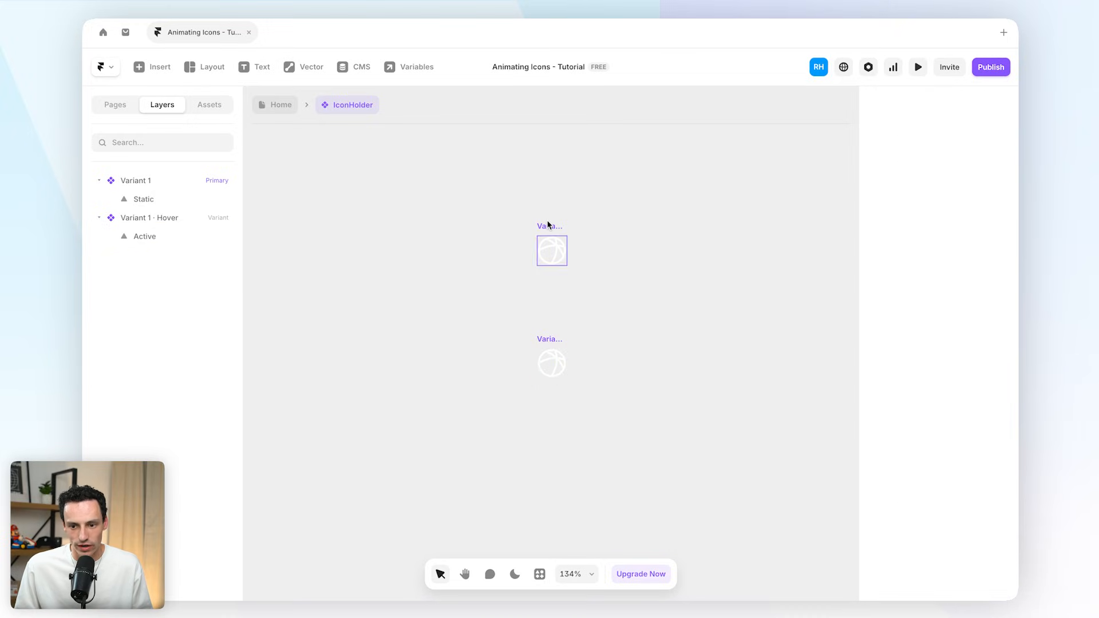
Go back to the Home page, preview the button's icon on hover, and return to the editor.
{"action": "left_click", "coordinate": [279, 104]}
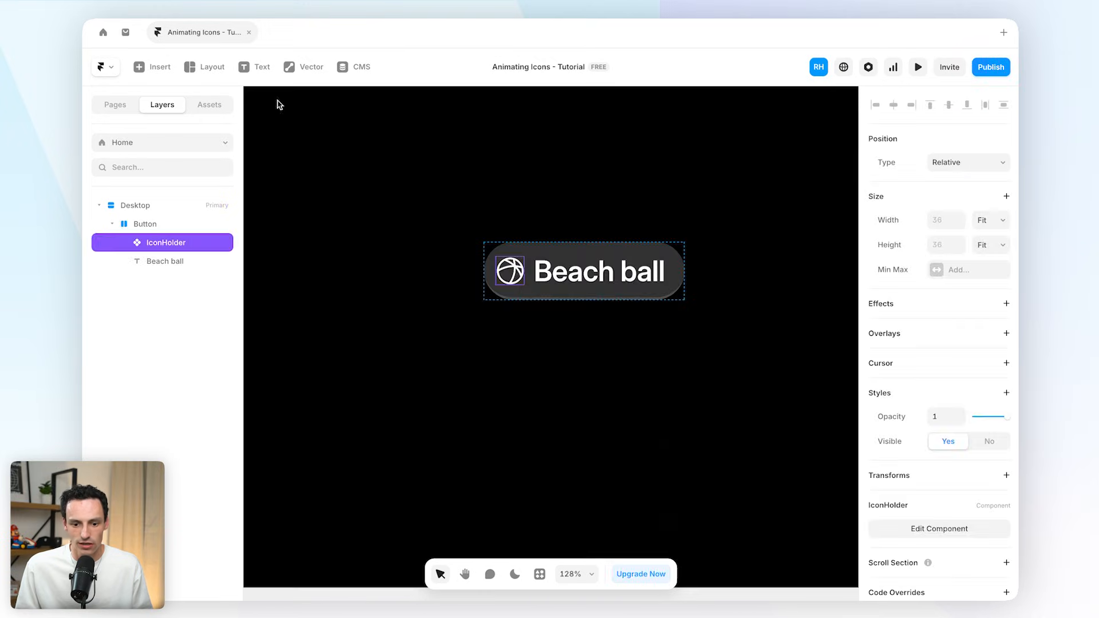
{"action": "left_click", "coordinate": [918, 67]}
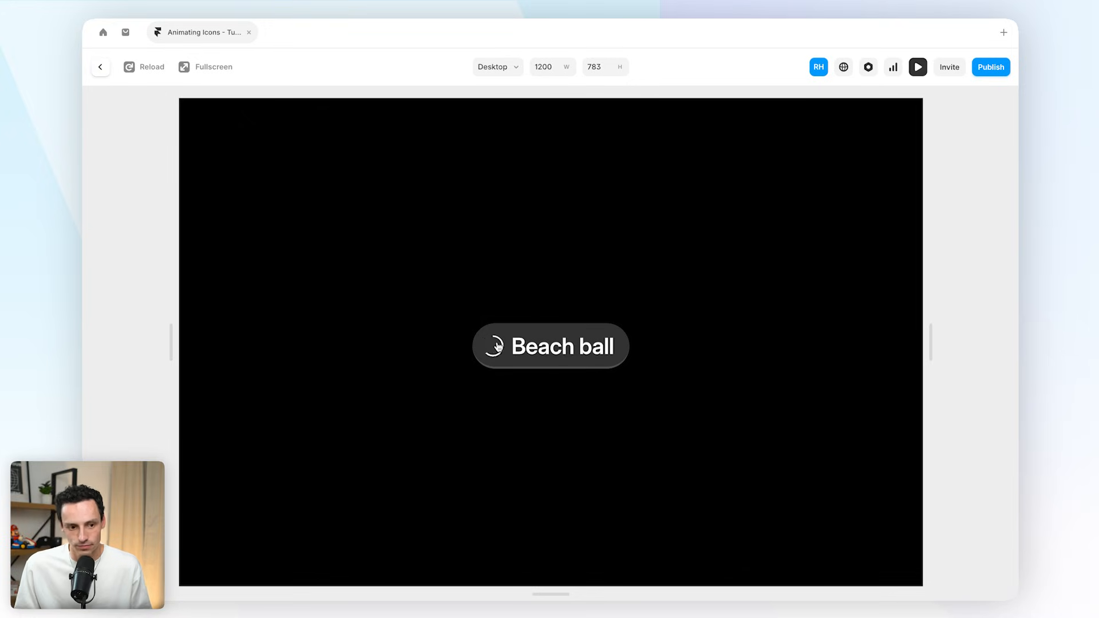
{"action": "left_click", "coordinate": [101, 67]}
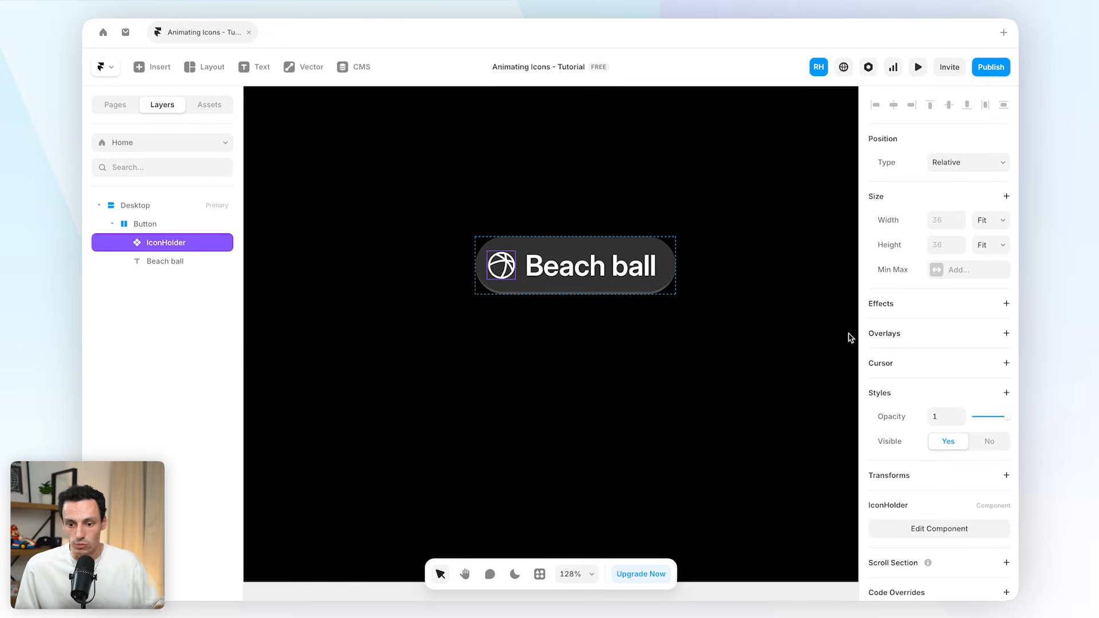
Add a Loop effect to the button's IconHolder, preview the page, and return to the editor.
{"action": "left_click", "coordinate": [1006, 304]}
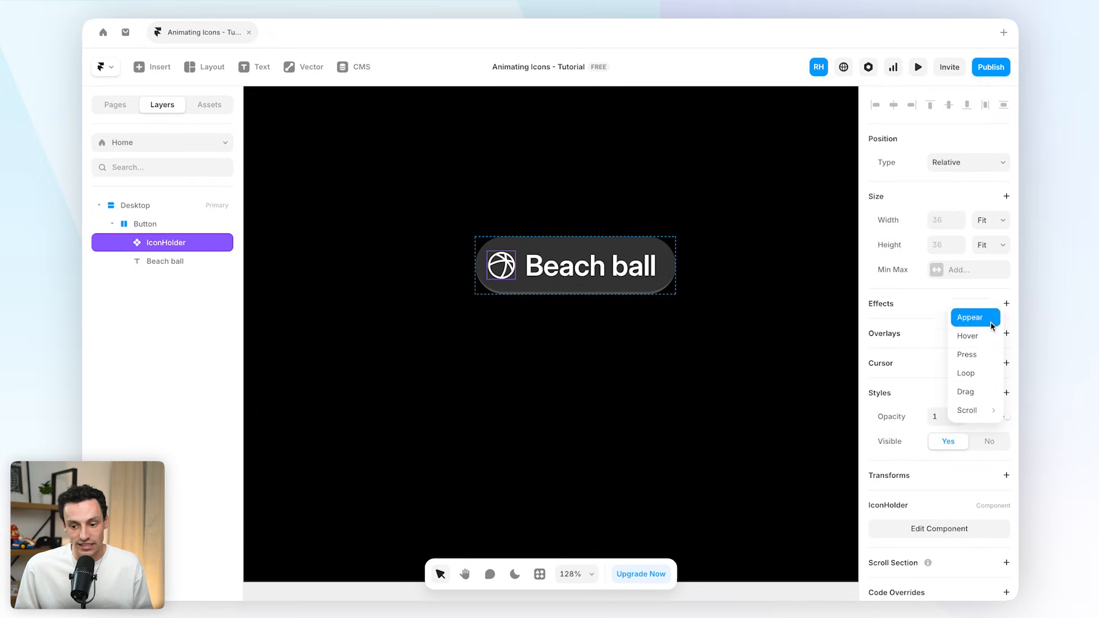
{"action": "left_click", "coordinate": [980, 375]}
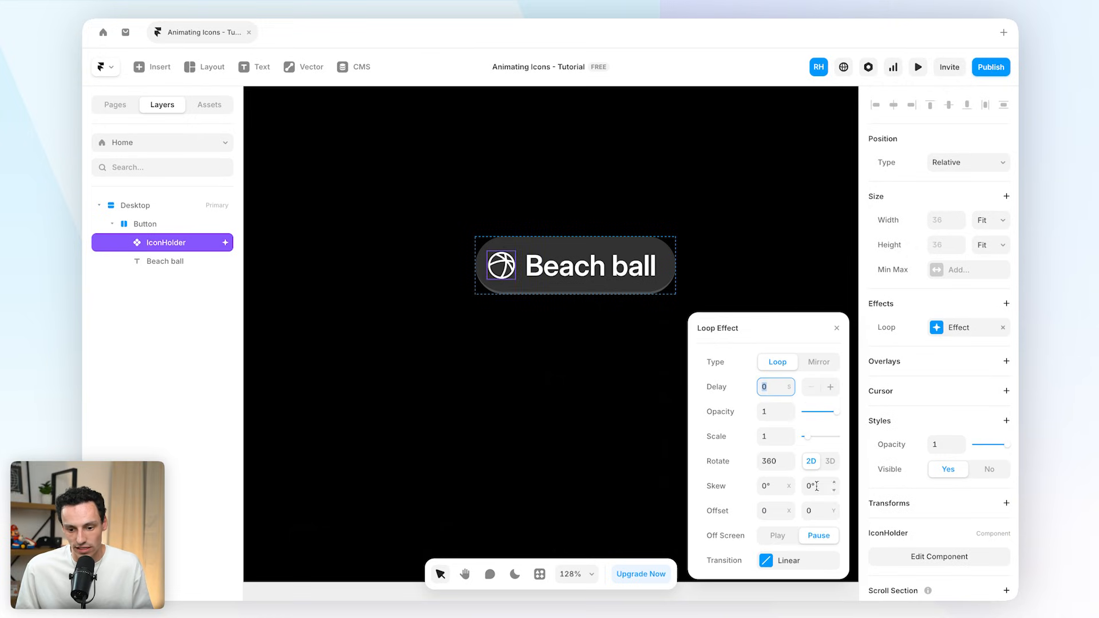
{"action": "left_click", "coordinate": [917, 67]}
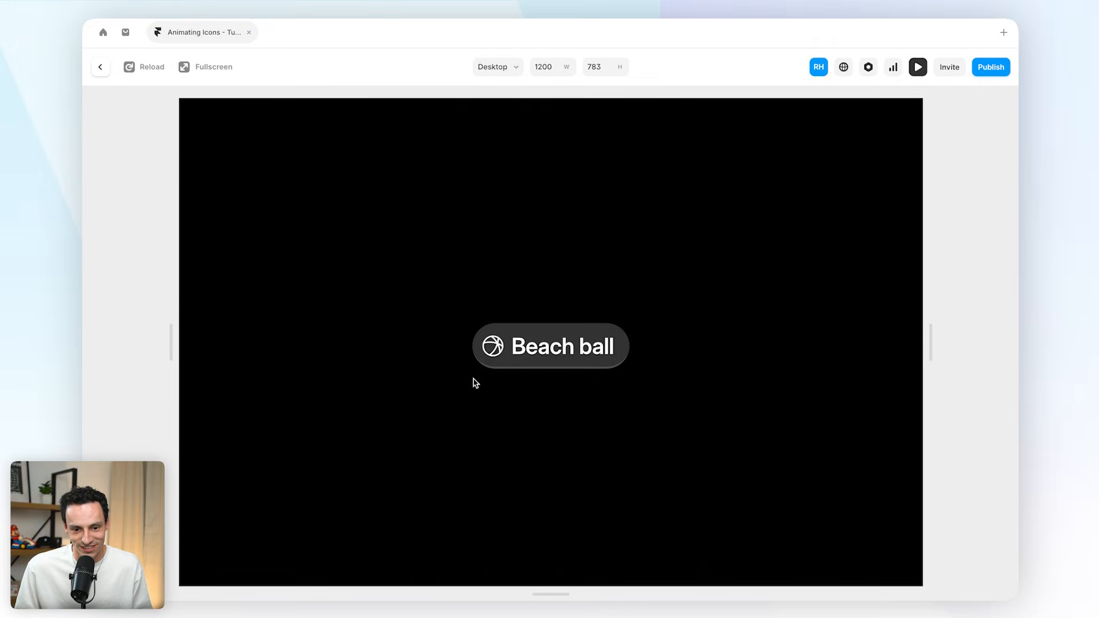
{"action": "left_click", "coordinate": [100, 67]}
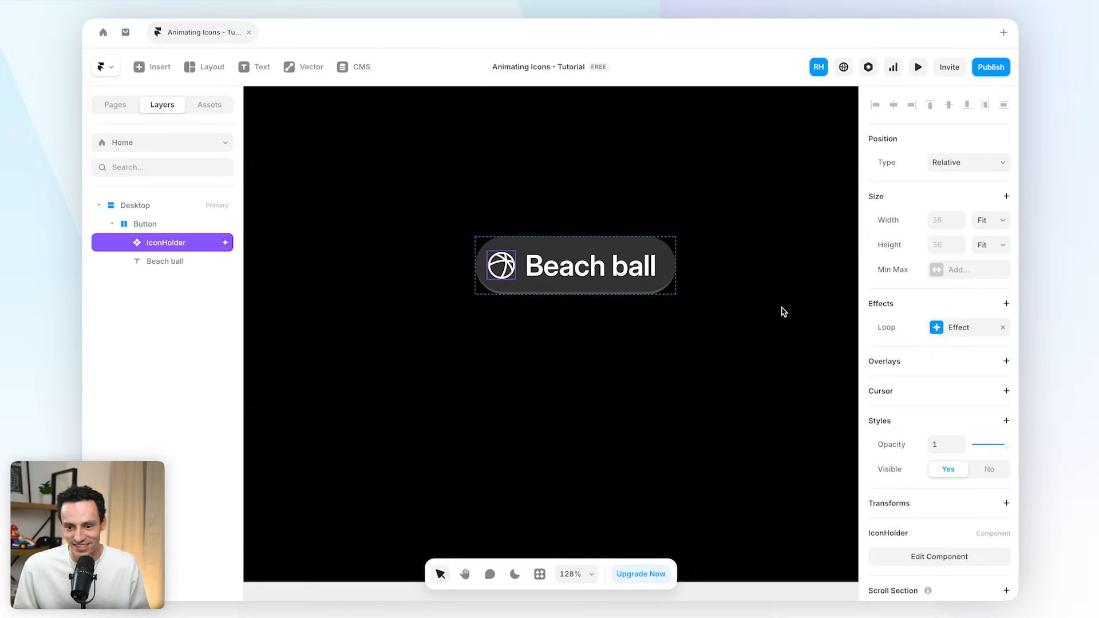
Replace the IconHolder's Loop effect with a Hover effect rotated by 360, and preview it on the page.
{"action": "left_click", "coordinate": [973, 328]}
{"action": "left_click", "coordinate": [986, 339]}
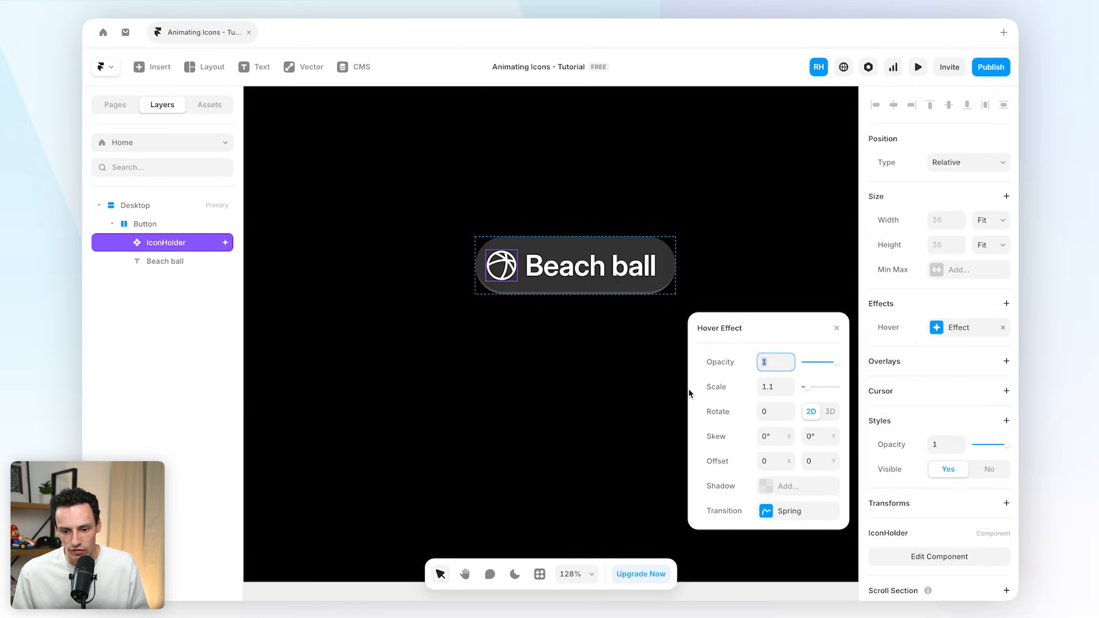
{"action": "left_click", "coordinate": [768, 411]}
{"action": "type", "text": "360"}
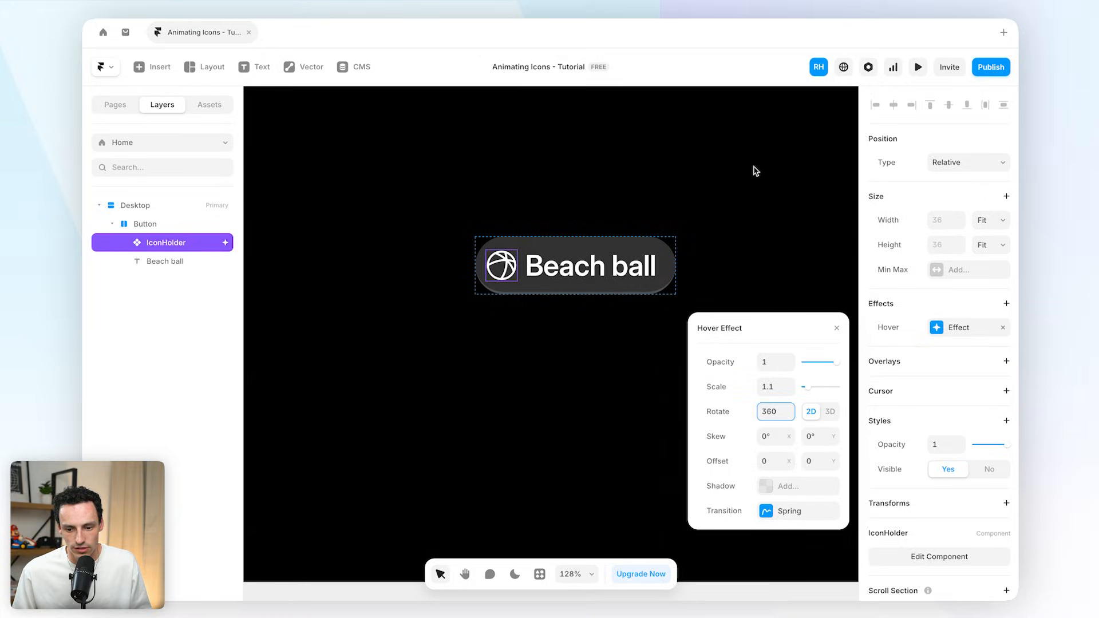
{"action": "left_click", "coordinate": [918, 67]}
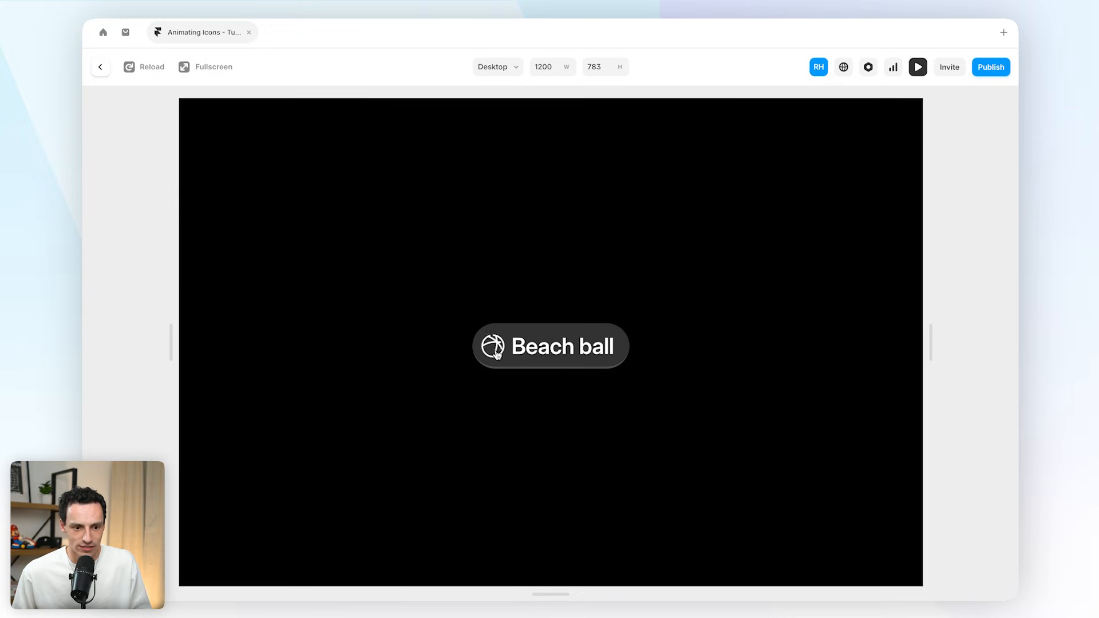
{"action": "left_click", "coordinate": [102, 67]}
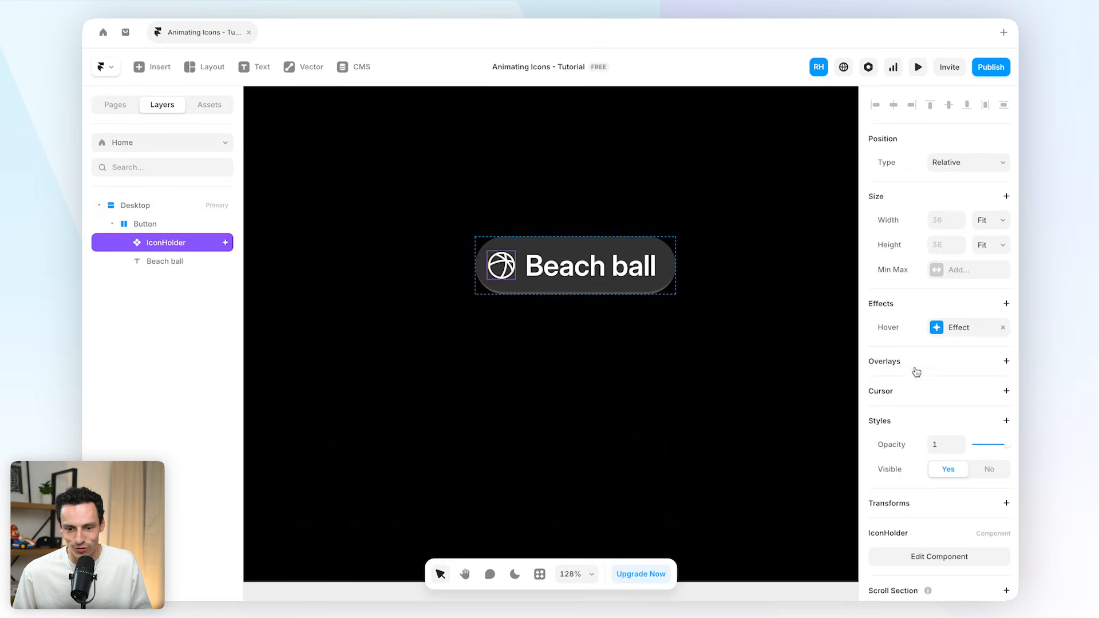
Set the scale of the IconHolder's Hover effect to 1.
{"action": "left_click", "coordinate": [948, 329]}
{"action": "left_click", "coordinate": [776, 391]}
{"action": "type", "text": "1"}
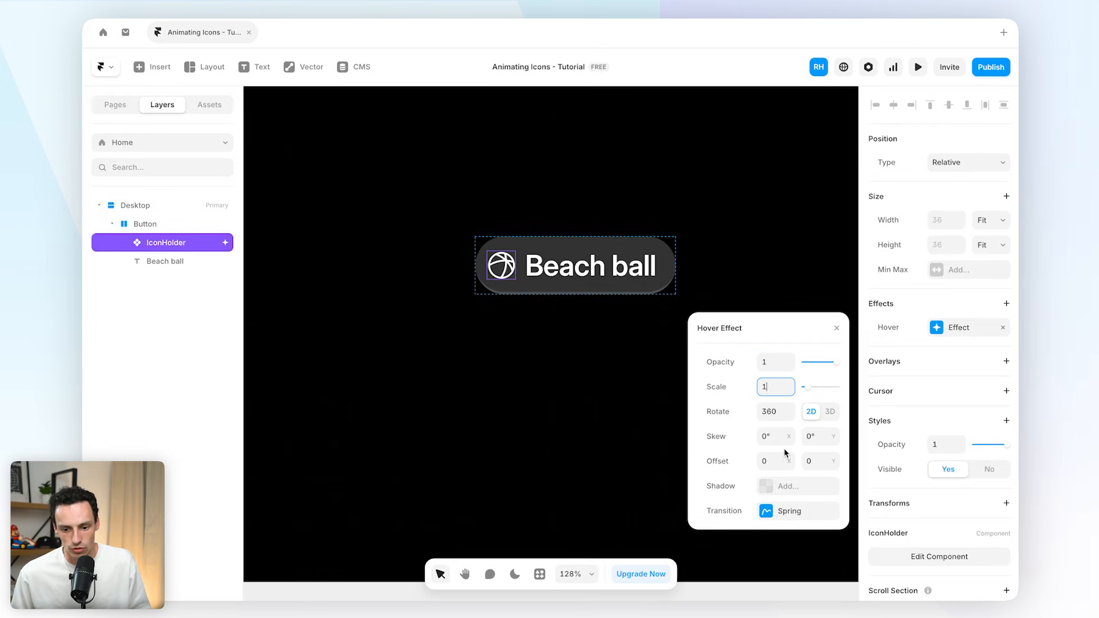
Set the Hover effect's transition delay to 0.5 s, preview the button on the page, and return to the editor.
{"action": "left_click", "coordinate": [771, 510]}
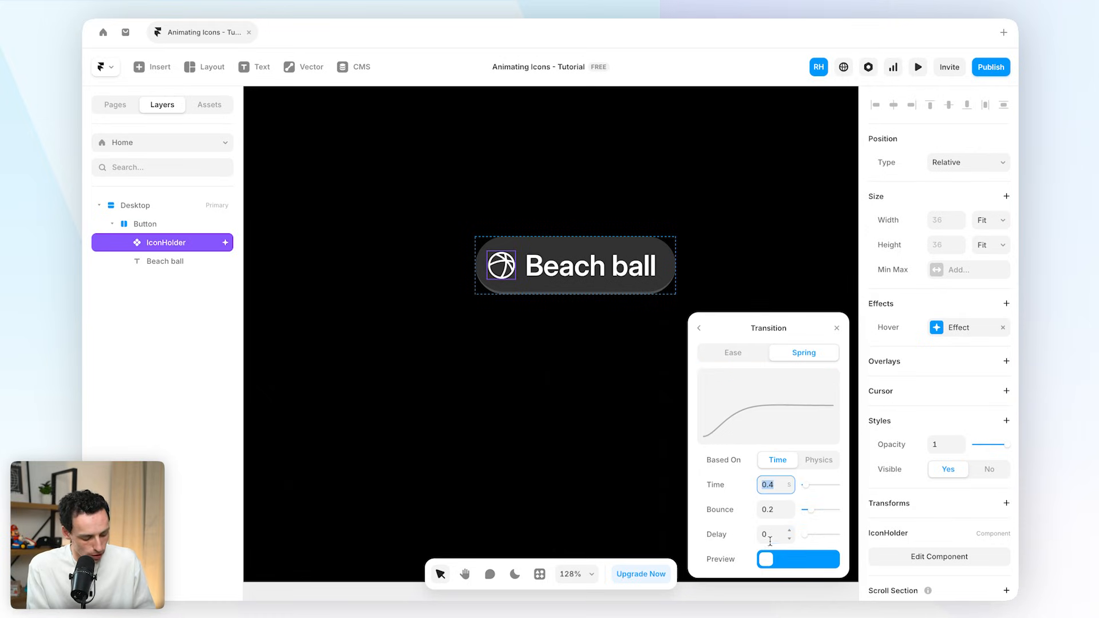
{"action": "left_click", "coordinate": [769, 534]}
{"action": "type", "text": ".5"}
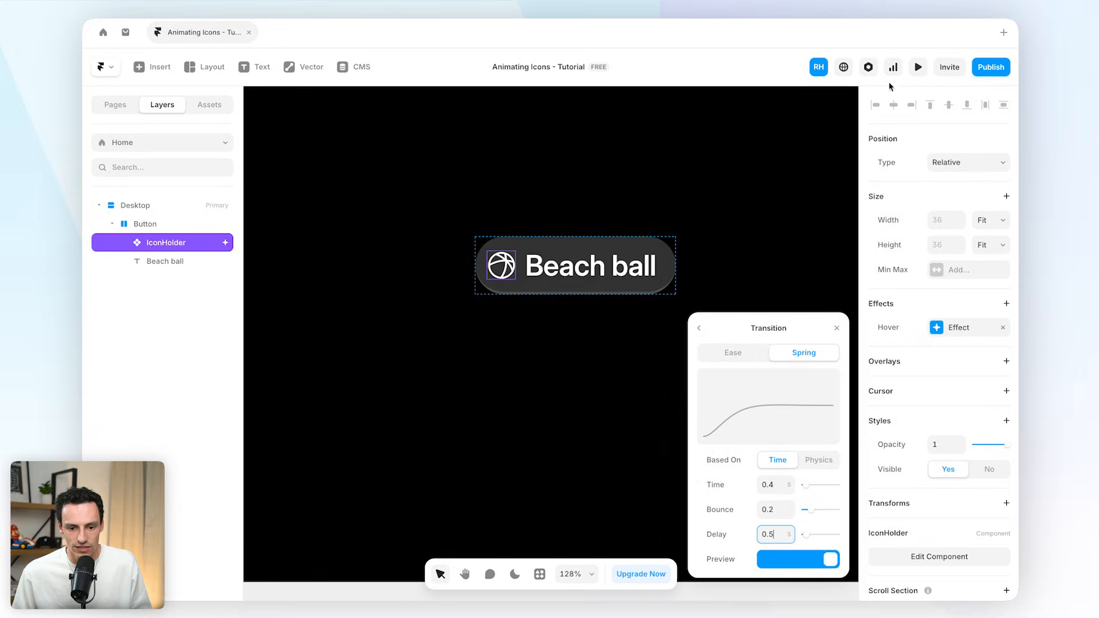
{"action": "left_click", "coordinate": [917, 67]}
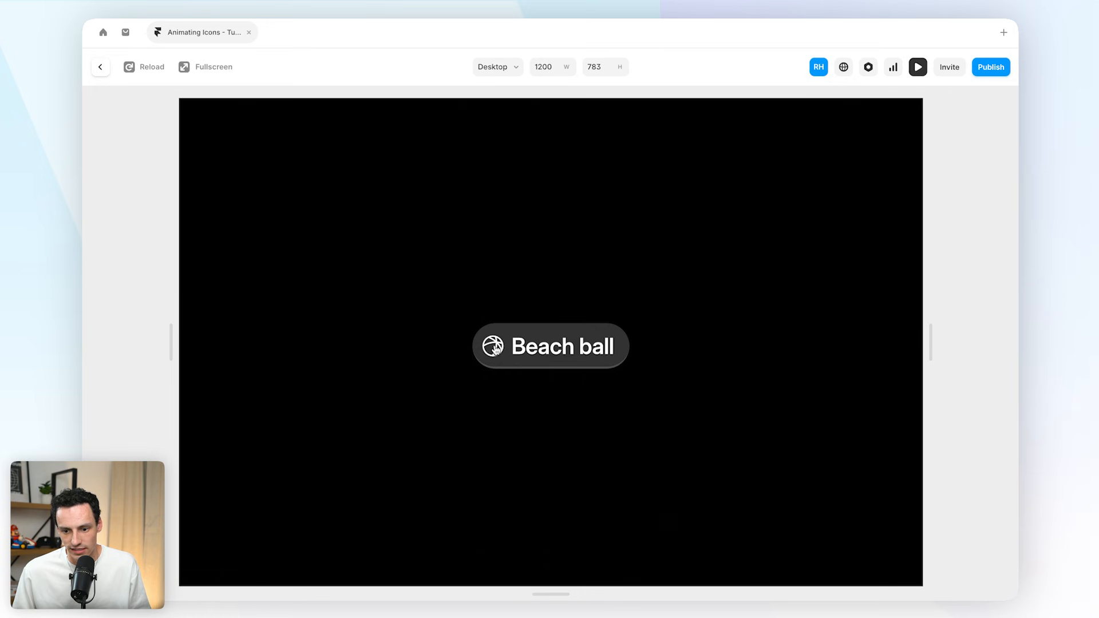
{"action": "left_click", "coordinate": [100, 67]}
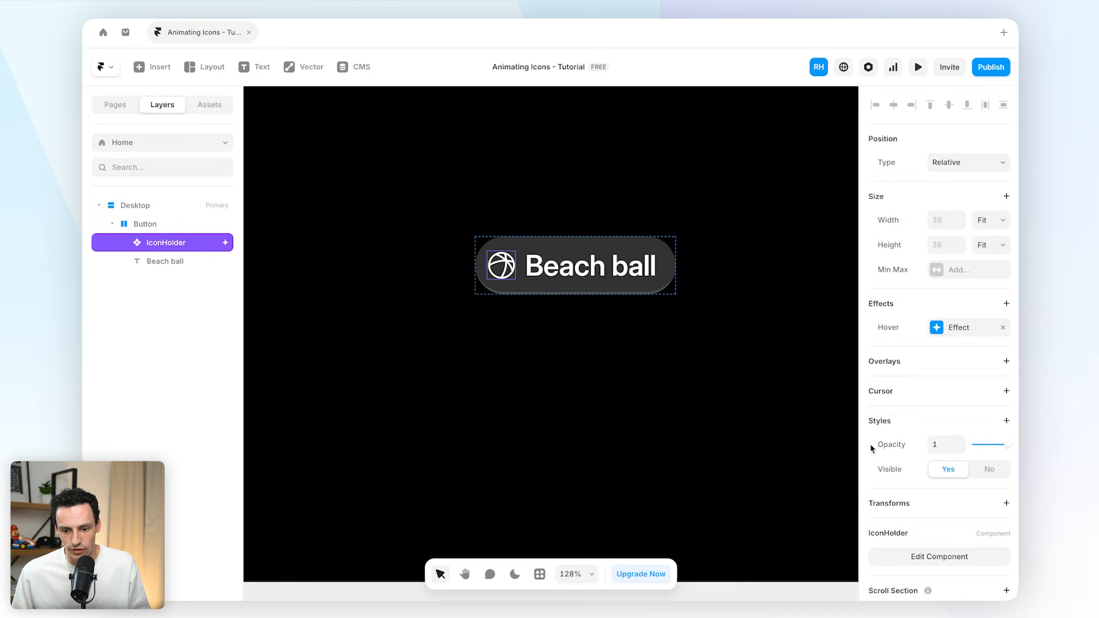
Switch the IconHolder's Hover effect transition to Ease and reshape its curve to a custom Bezier of 1, -0.01, 0, 0.99.
{"action": "left_click", "coordinate": [950, 326]}
{"action": "left_click", "coordinate": [776, 508]}
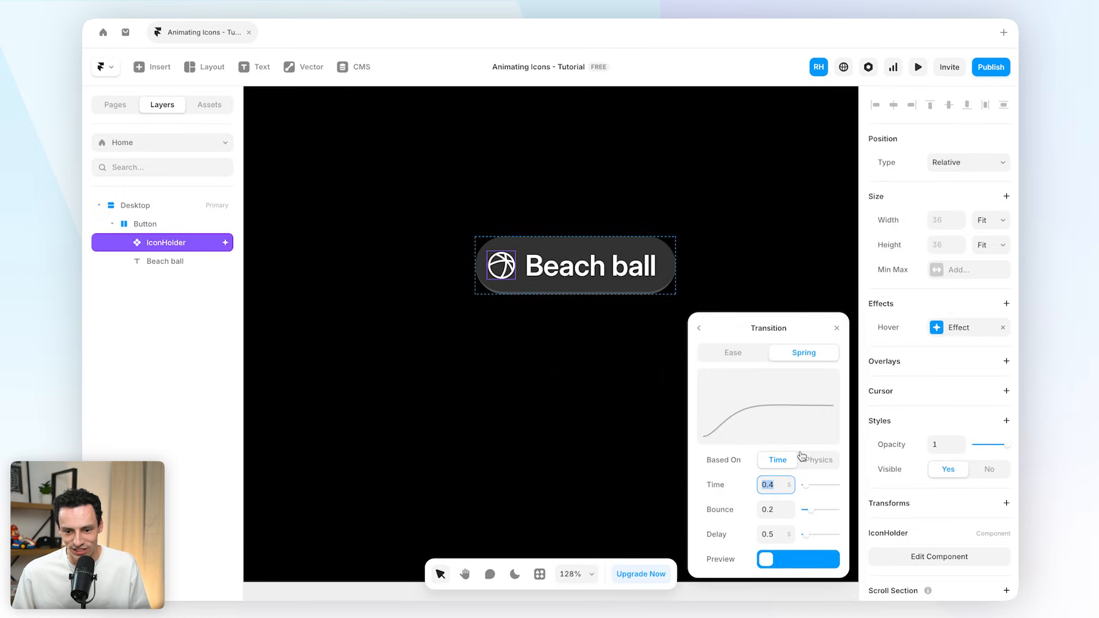
{"action": "left_click", "coordinate": [817, 461]}
{"action": "left_click", "coordinate": [728, 350]}
{"action": "left_click_drag", "start_coordinate": [771, 378], "coordinate": [706, 376]}
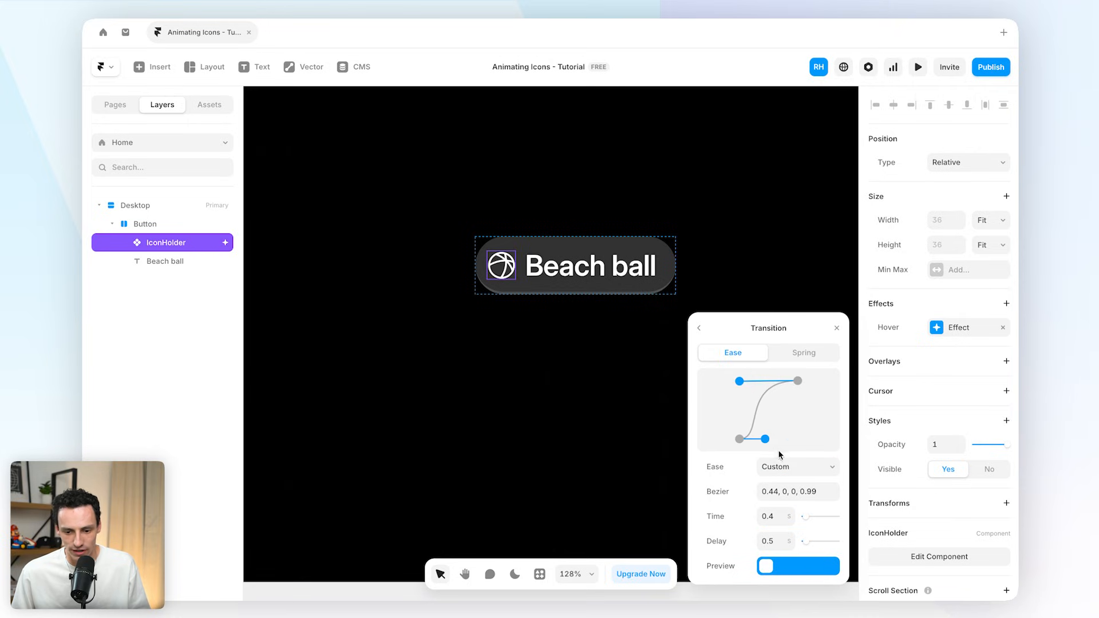
{"action": "left_click_drag", "start_coordinate": [765, 439], "coordinate": [815, 442]}
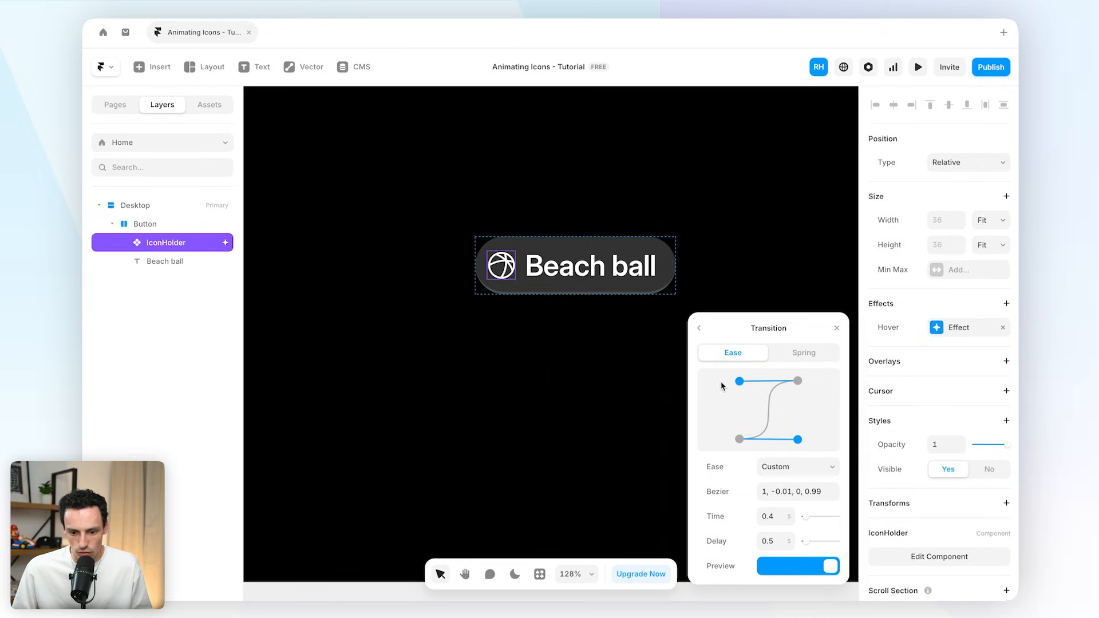
Set the Ease transition's time to 1 s and preview the page.
{"action": "left_click", "coordinate": [776, 515]}
{"action": "type", "text": "1"}
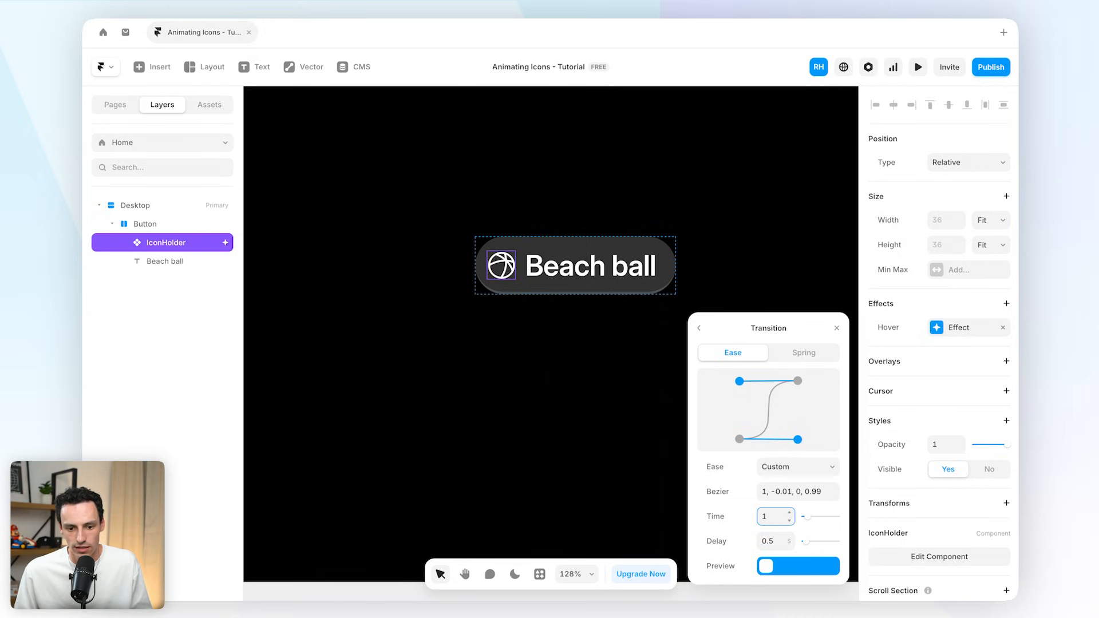
{"action": "left_click", "coordinate": [917, 67]}
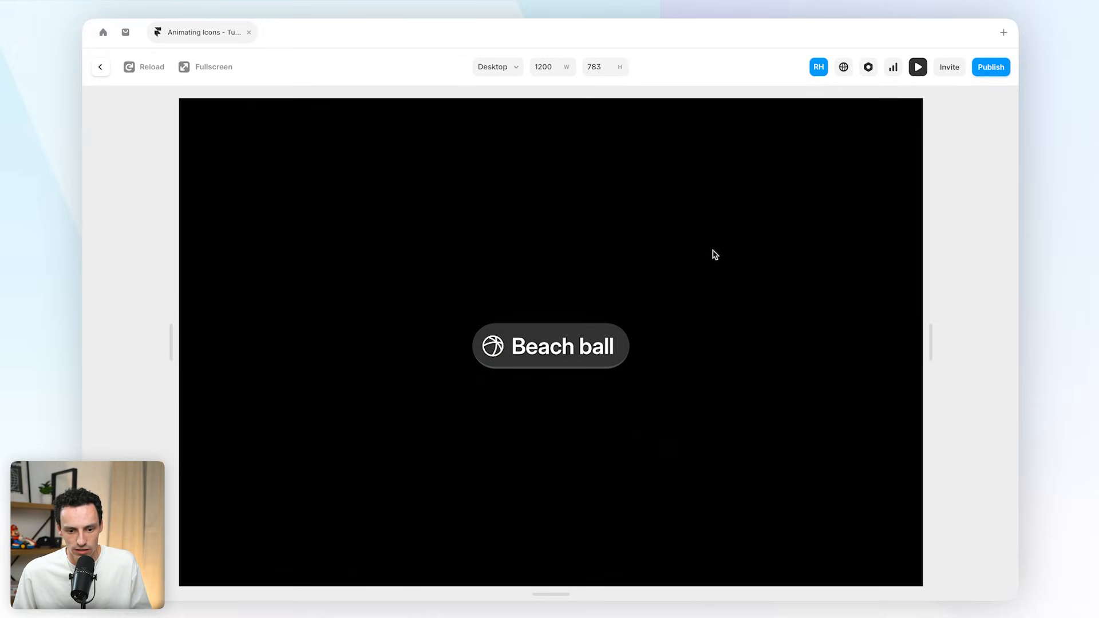